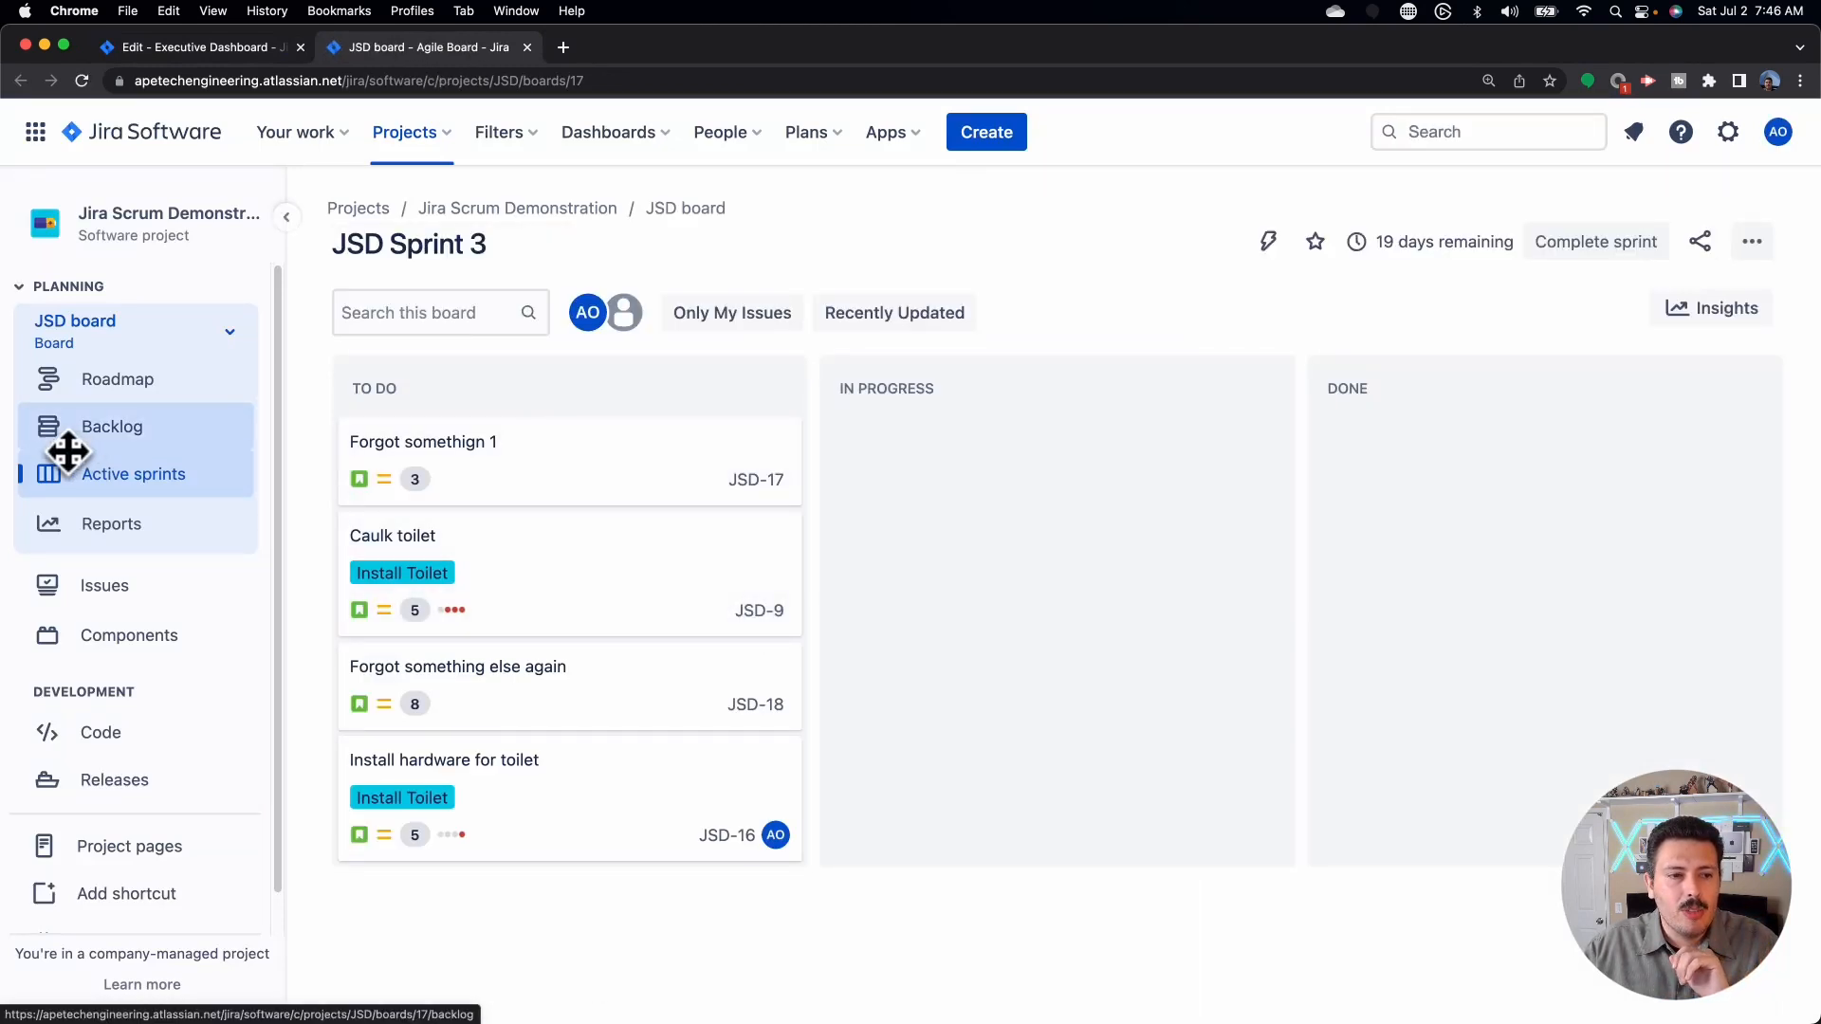
Step: Open the project's backlog and set the Risk Score of issue Bug 2 to 65
{"action": "left_click", "coordinate": [95, 434]}
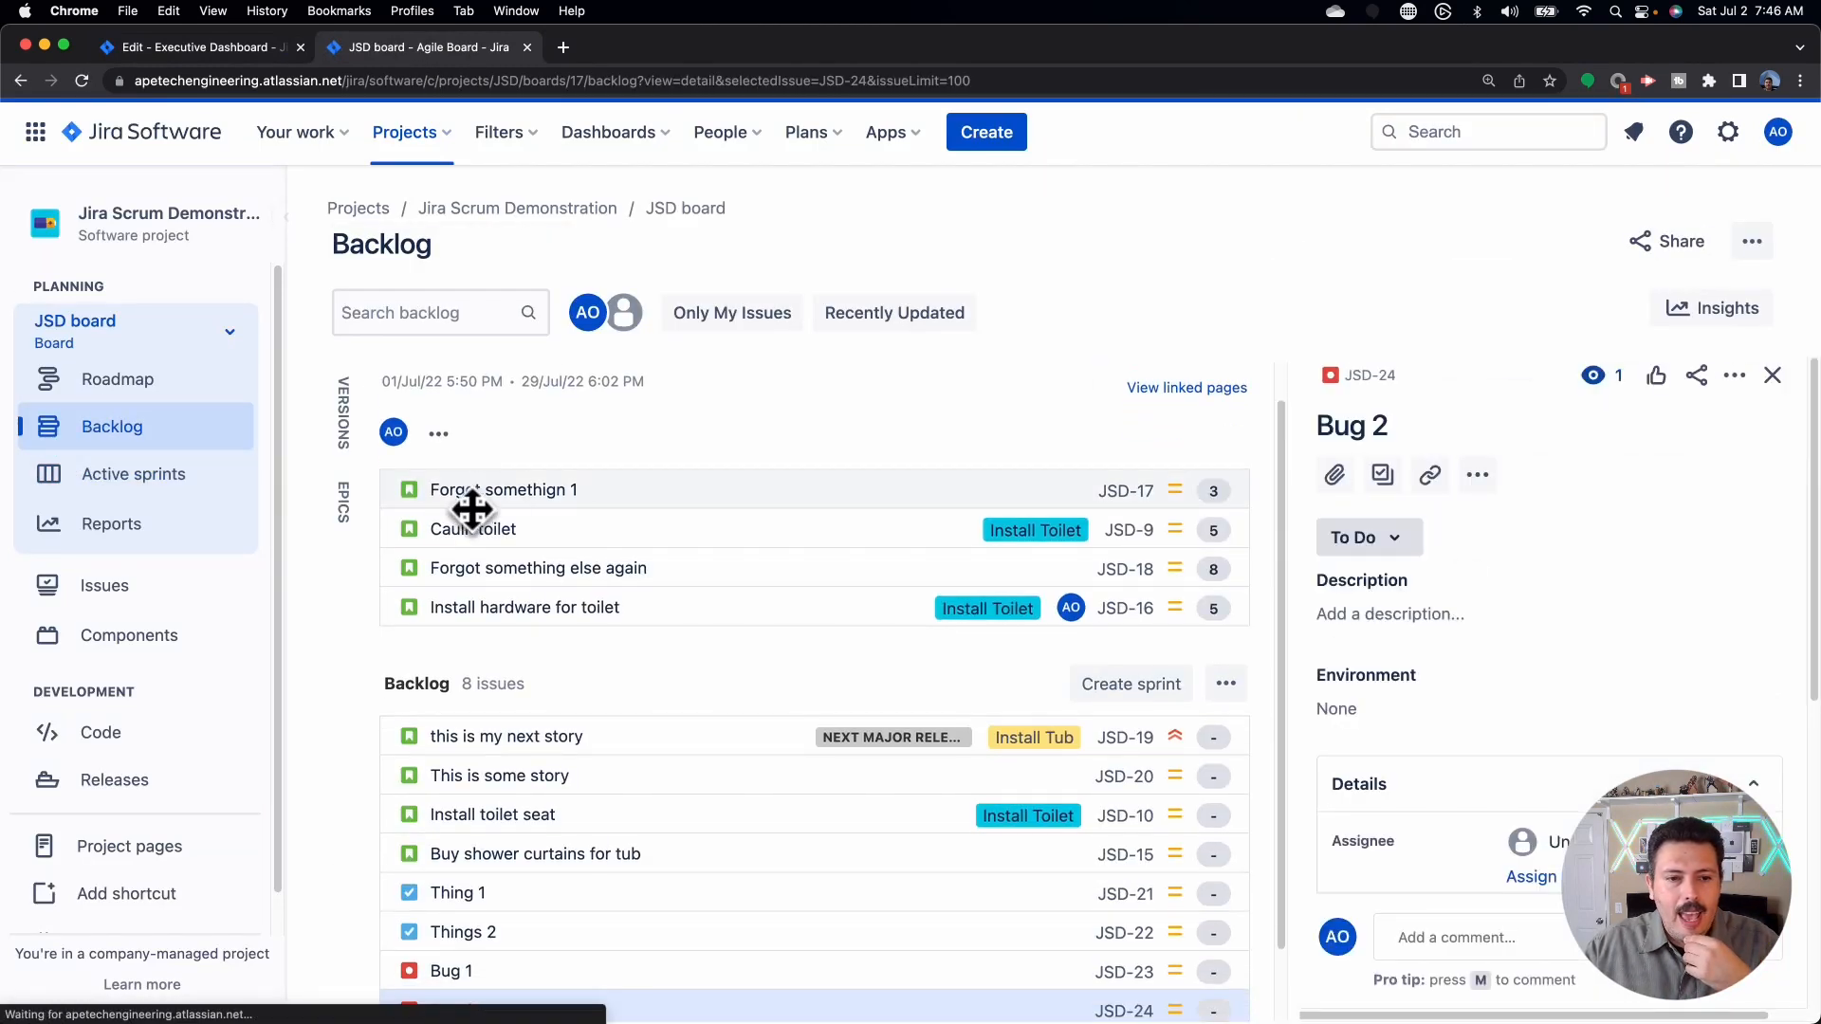
{"action": "scroll", "coordinate": [1585, 691], "scroll_direction": "down", "scroll_amount": 5}
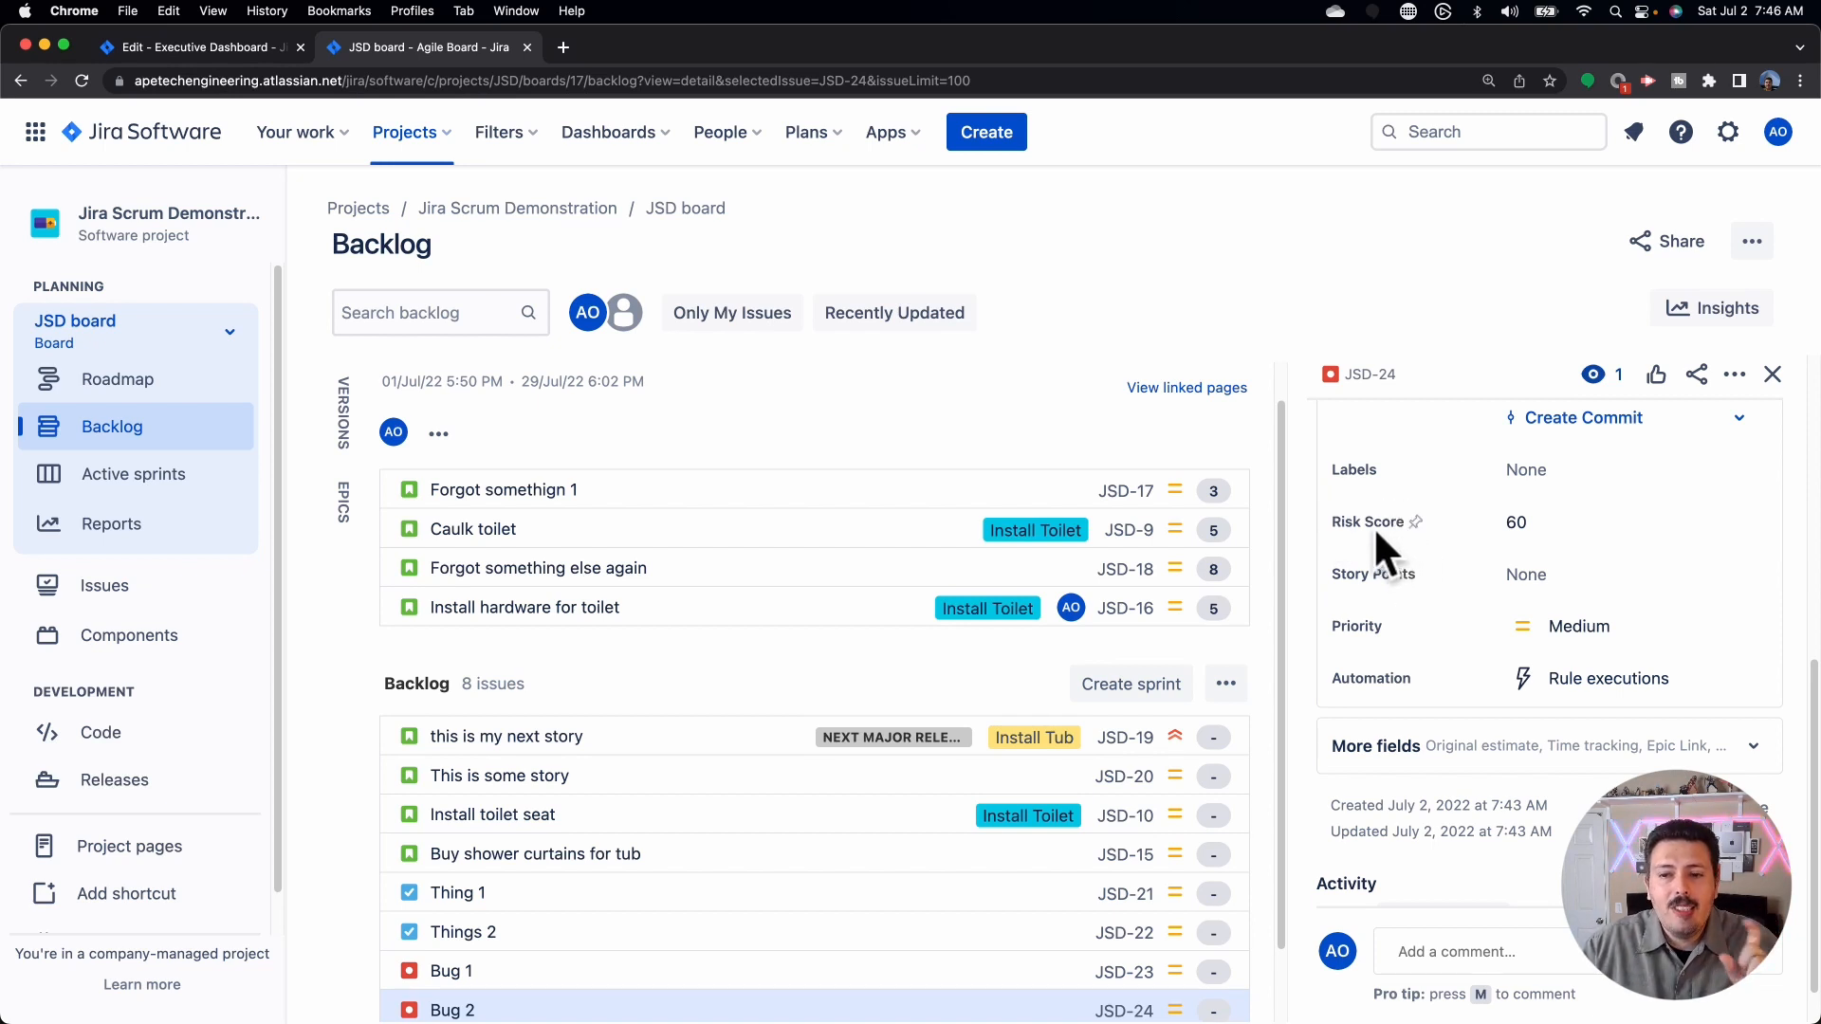
{"action": "left_click", "coordinate": [1547, 524]}
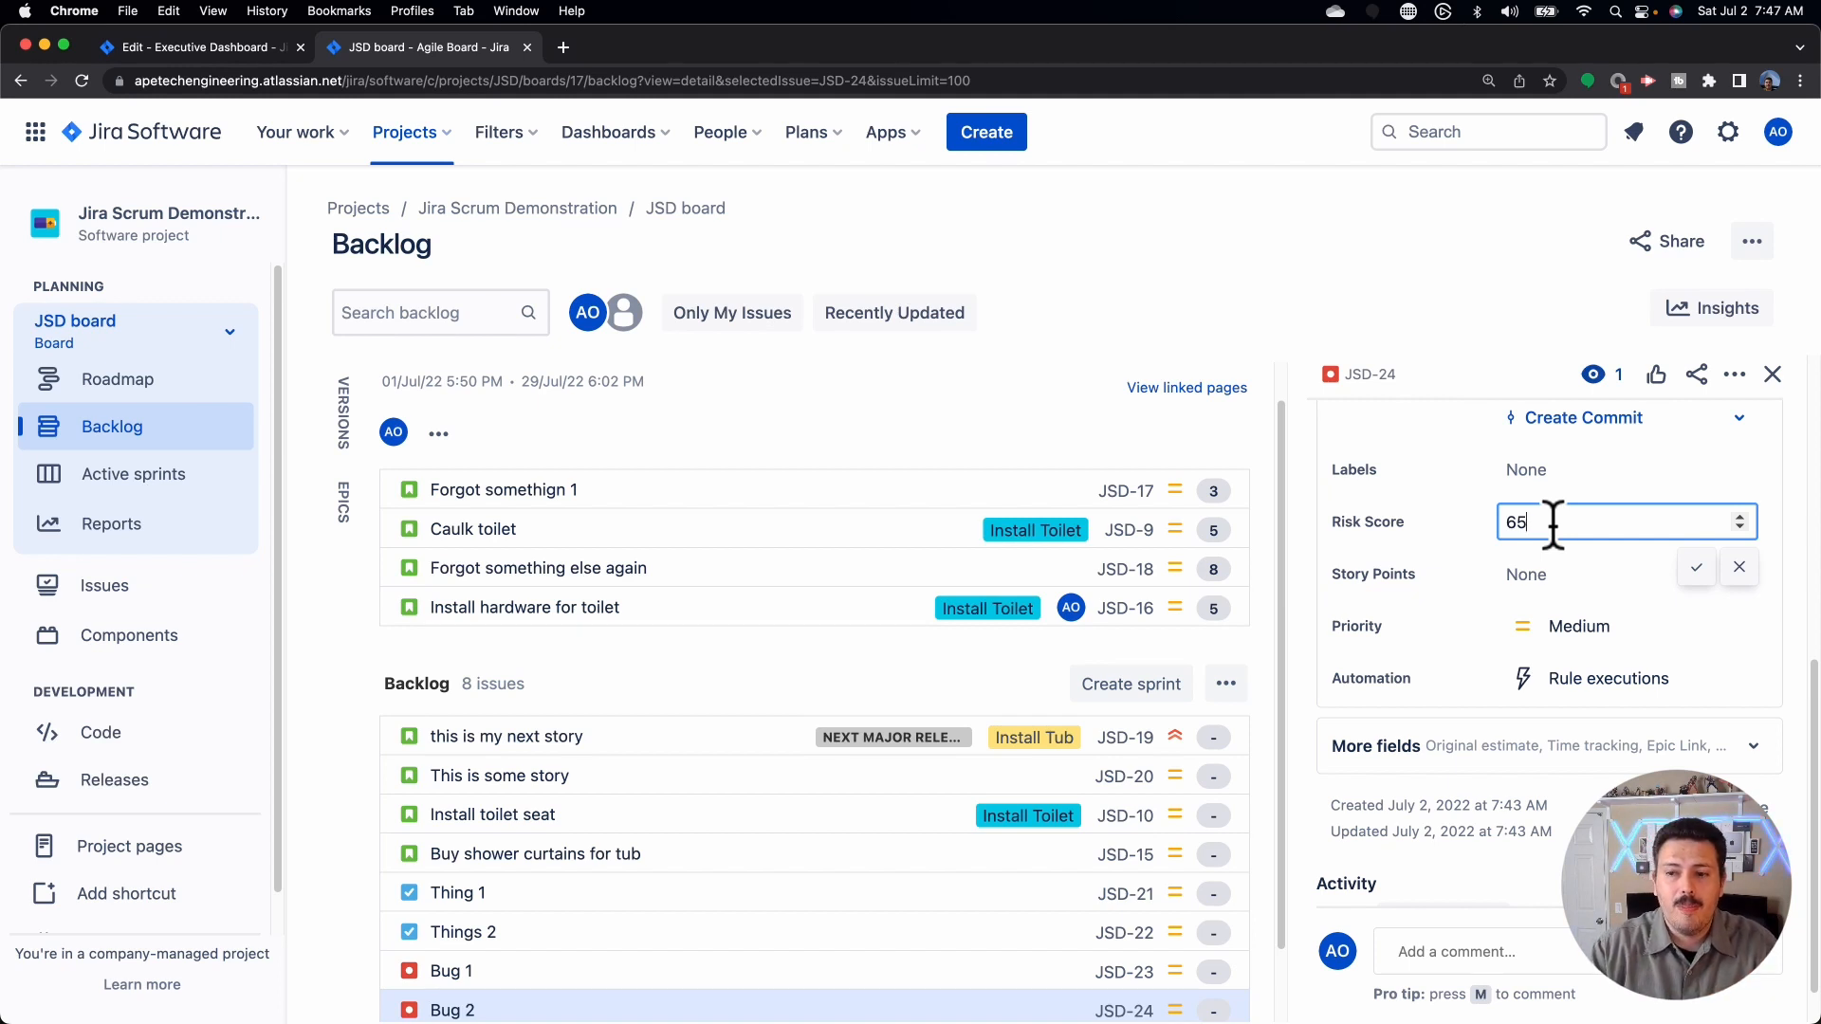
{"action": "key", "text": "Return"}
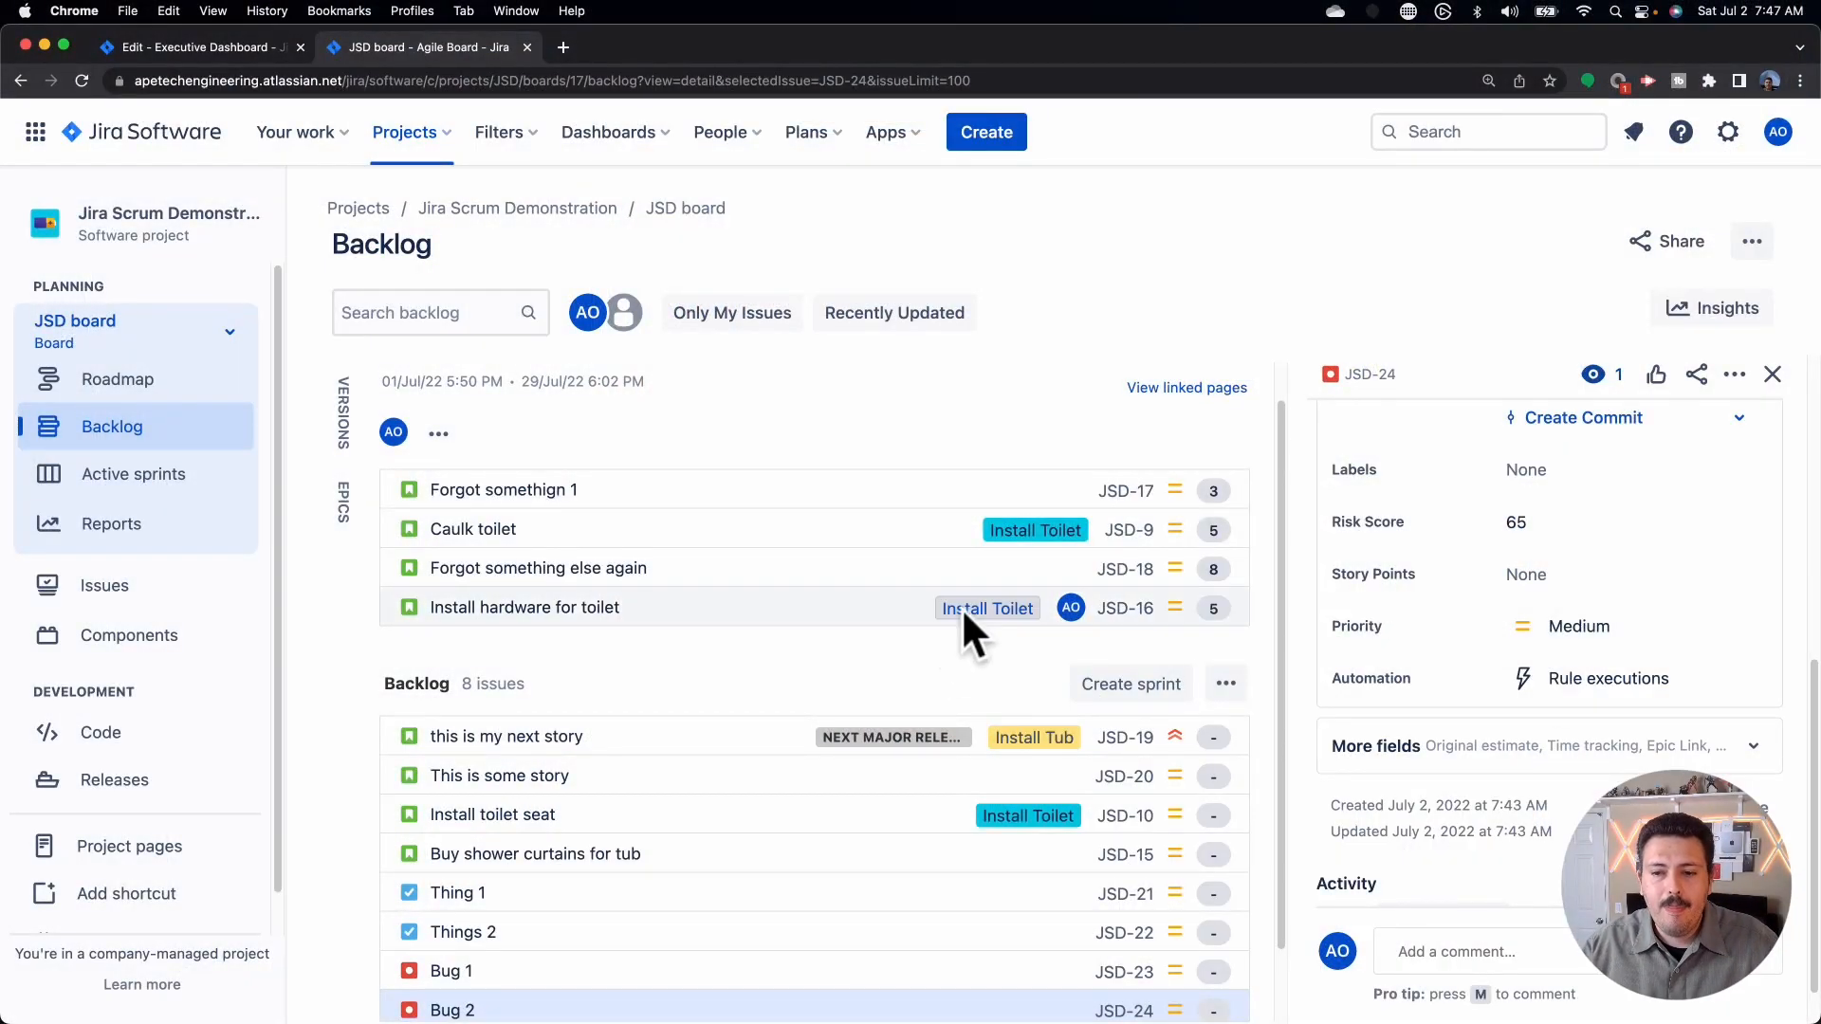
Step: Check the Risk Score field of the backlog tasks Thing 1 and Things 2
{"action": "scroll", "coordinate": [550, 822], "scroll_direction": "down", "scroll_amount": 2}
{"action": "left_click", "coordinate": [569, 808]}
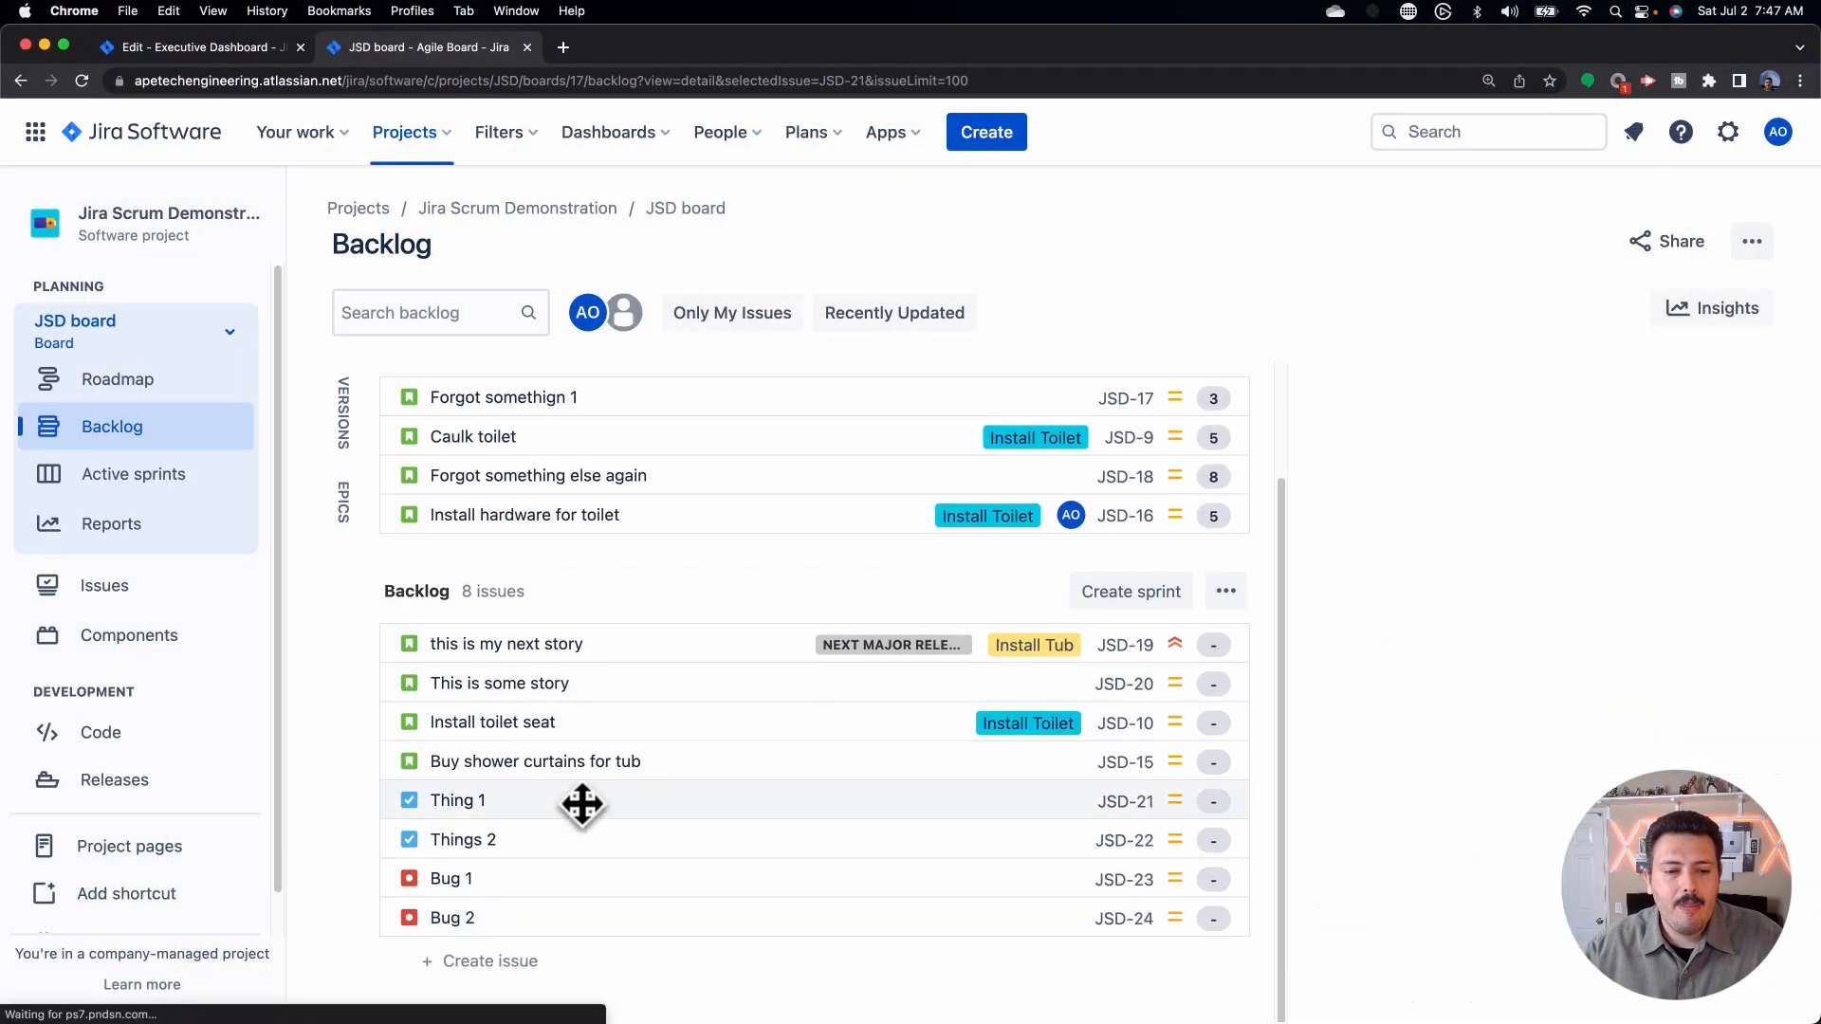
{"action": "scroll", "coordinate": [1487, 766], "scroll_direction": "down", "scroll_amount": 4}
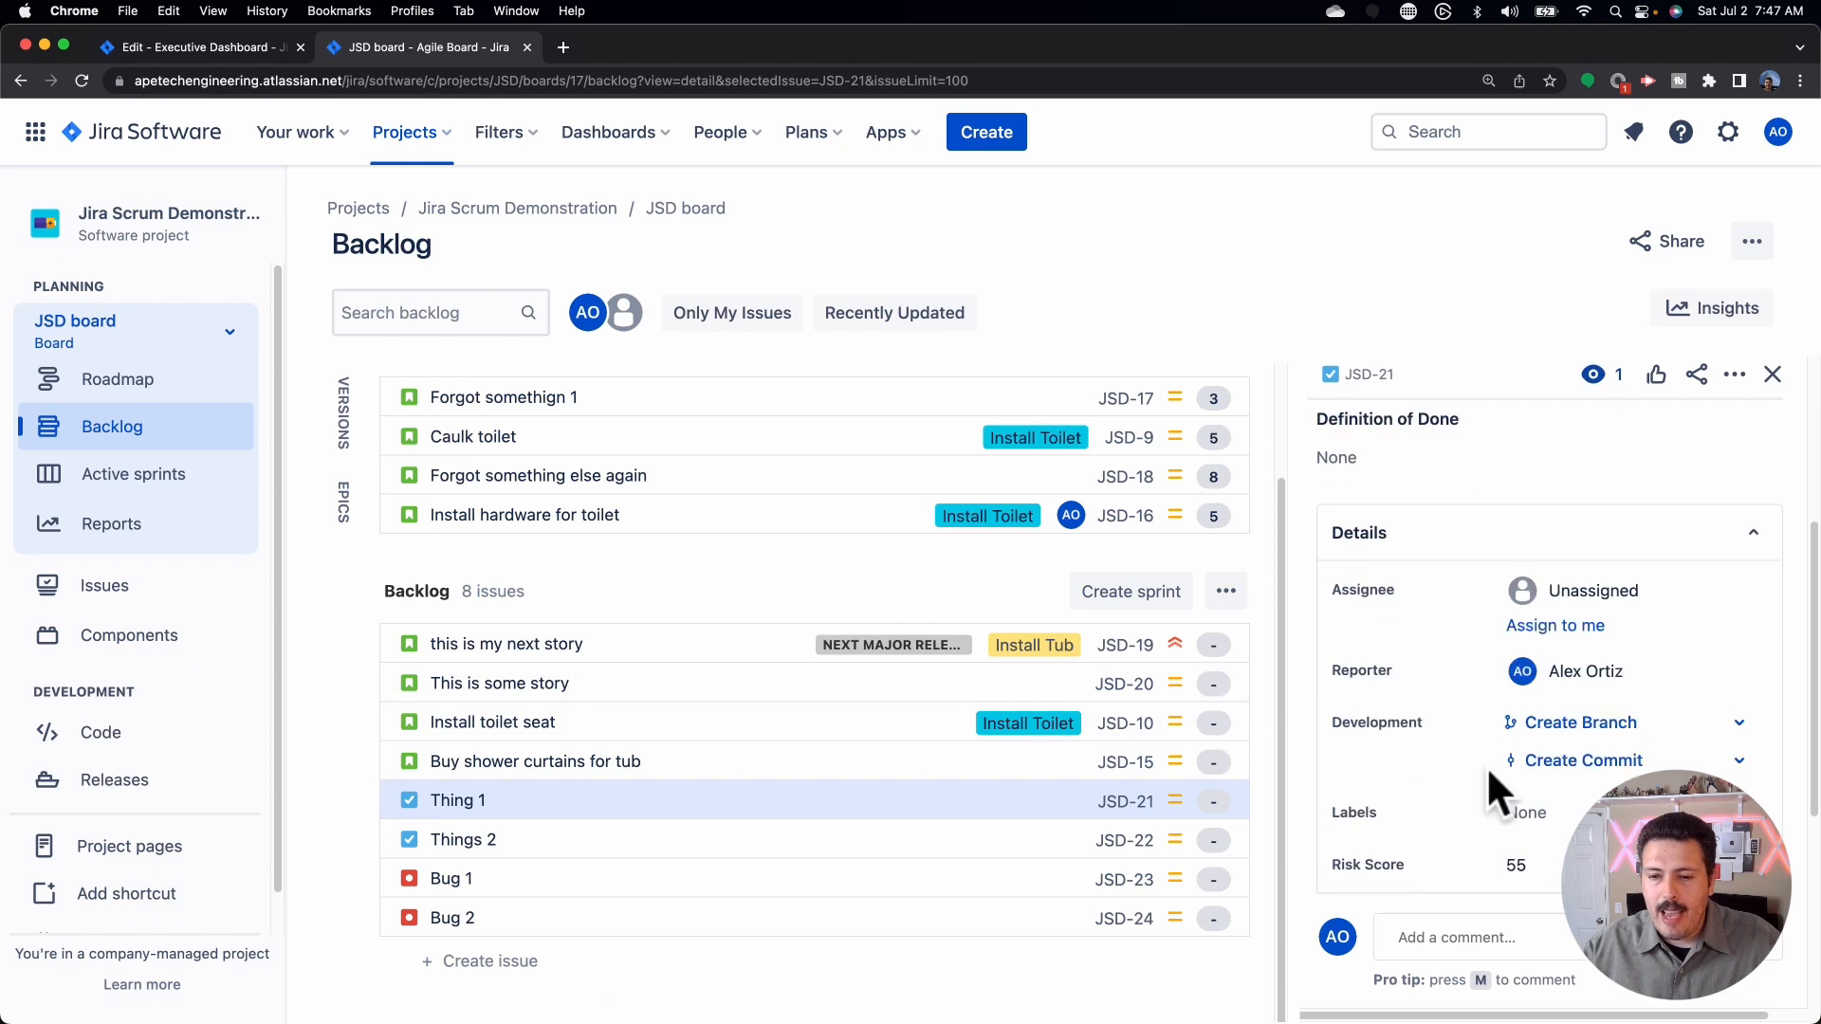
{"action": "scroll", "coordinate": [1524, 813], "scroll_direction": "down", "scroll_amount": 1}
{"action": "left_click", "coordinate": [597, 856]}
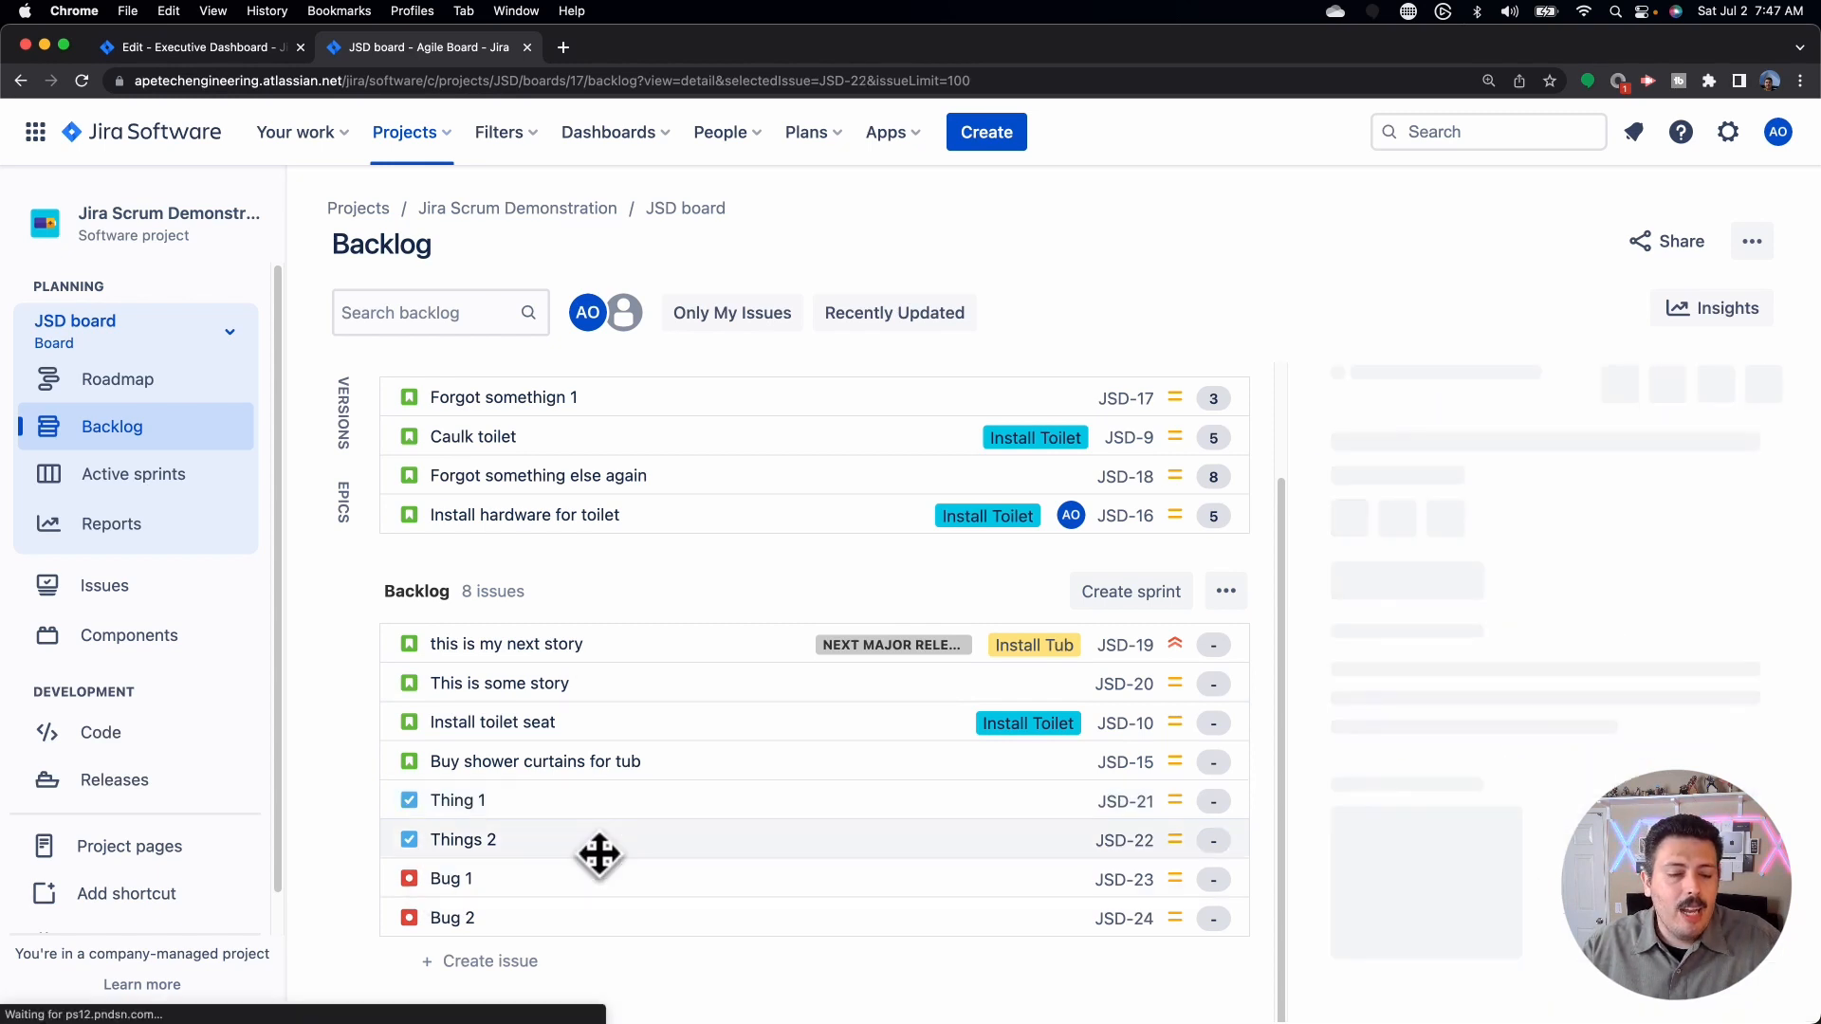
{"action": "scroll", "coordinate": [1654, 669], "scroll_direction": "down", "scroll_amount": 3}
{"action": "scroll", "coordinate": [1617, 735], "scroll_direction": "down", "scroll_amount": 2}
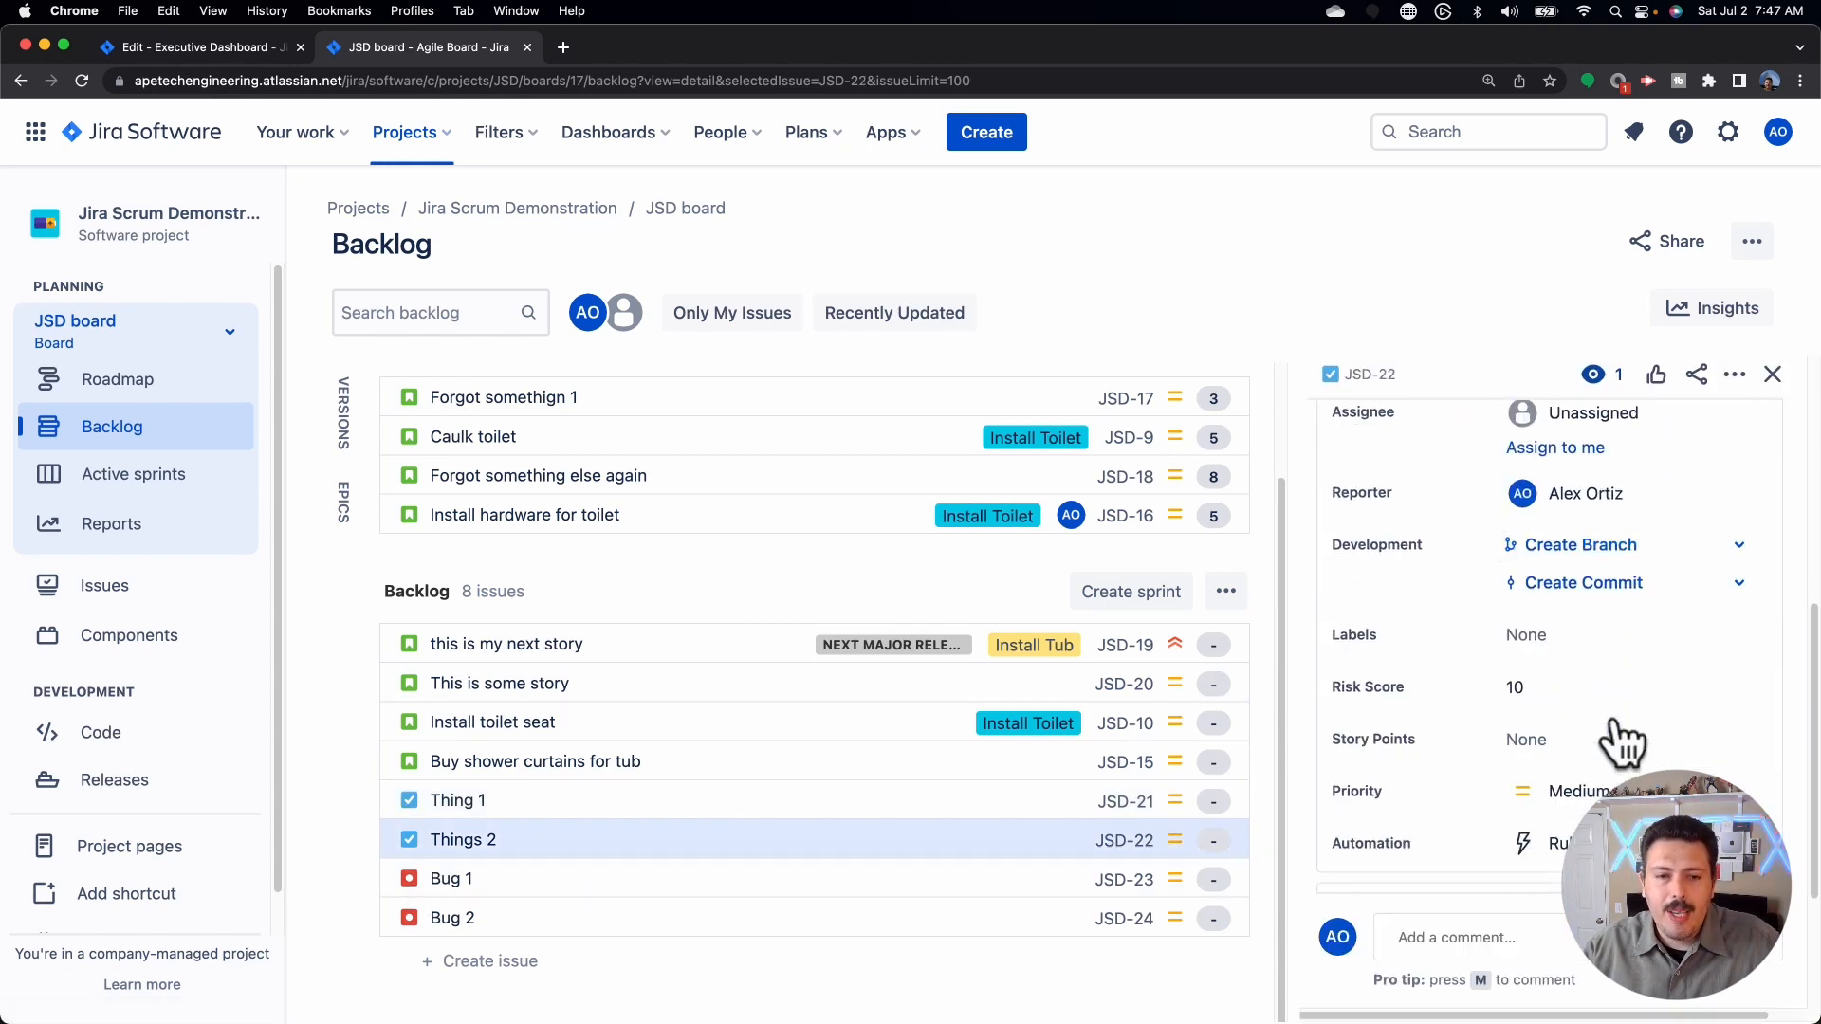
Step: Add a Custom Charts gadget to the Executive Dashboard and maximize it
{"action": "left_click", "coordinate": [206, 45]}
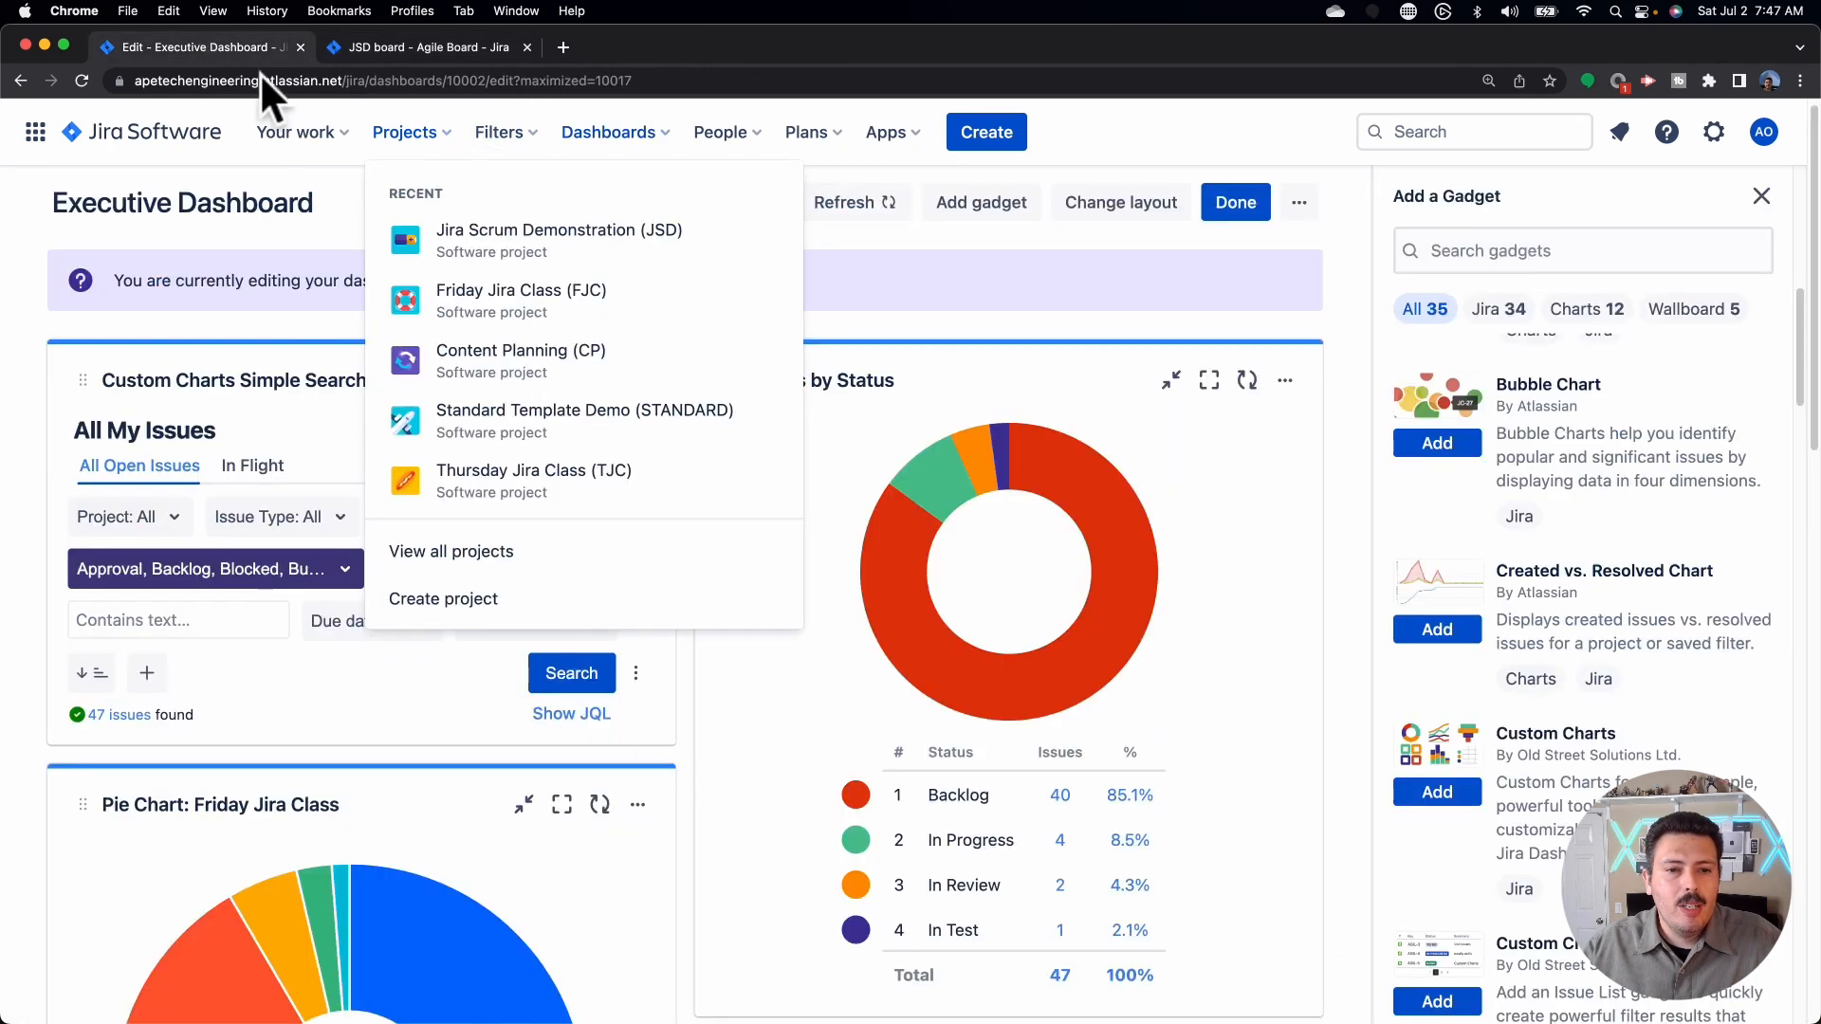
{"action": "scroll", "coordinate": [1579, 596], "scroll_direction": "down", "scroll_amount": 2}
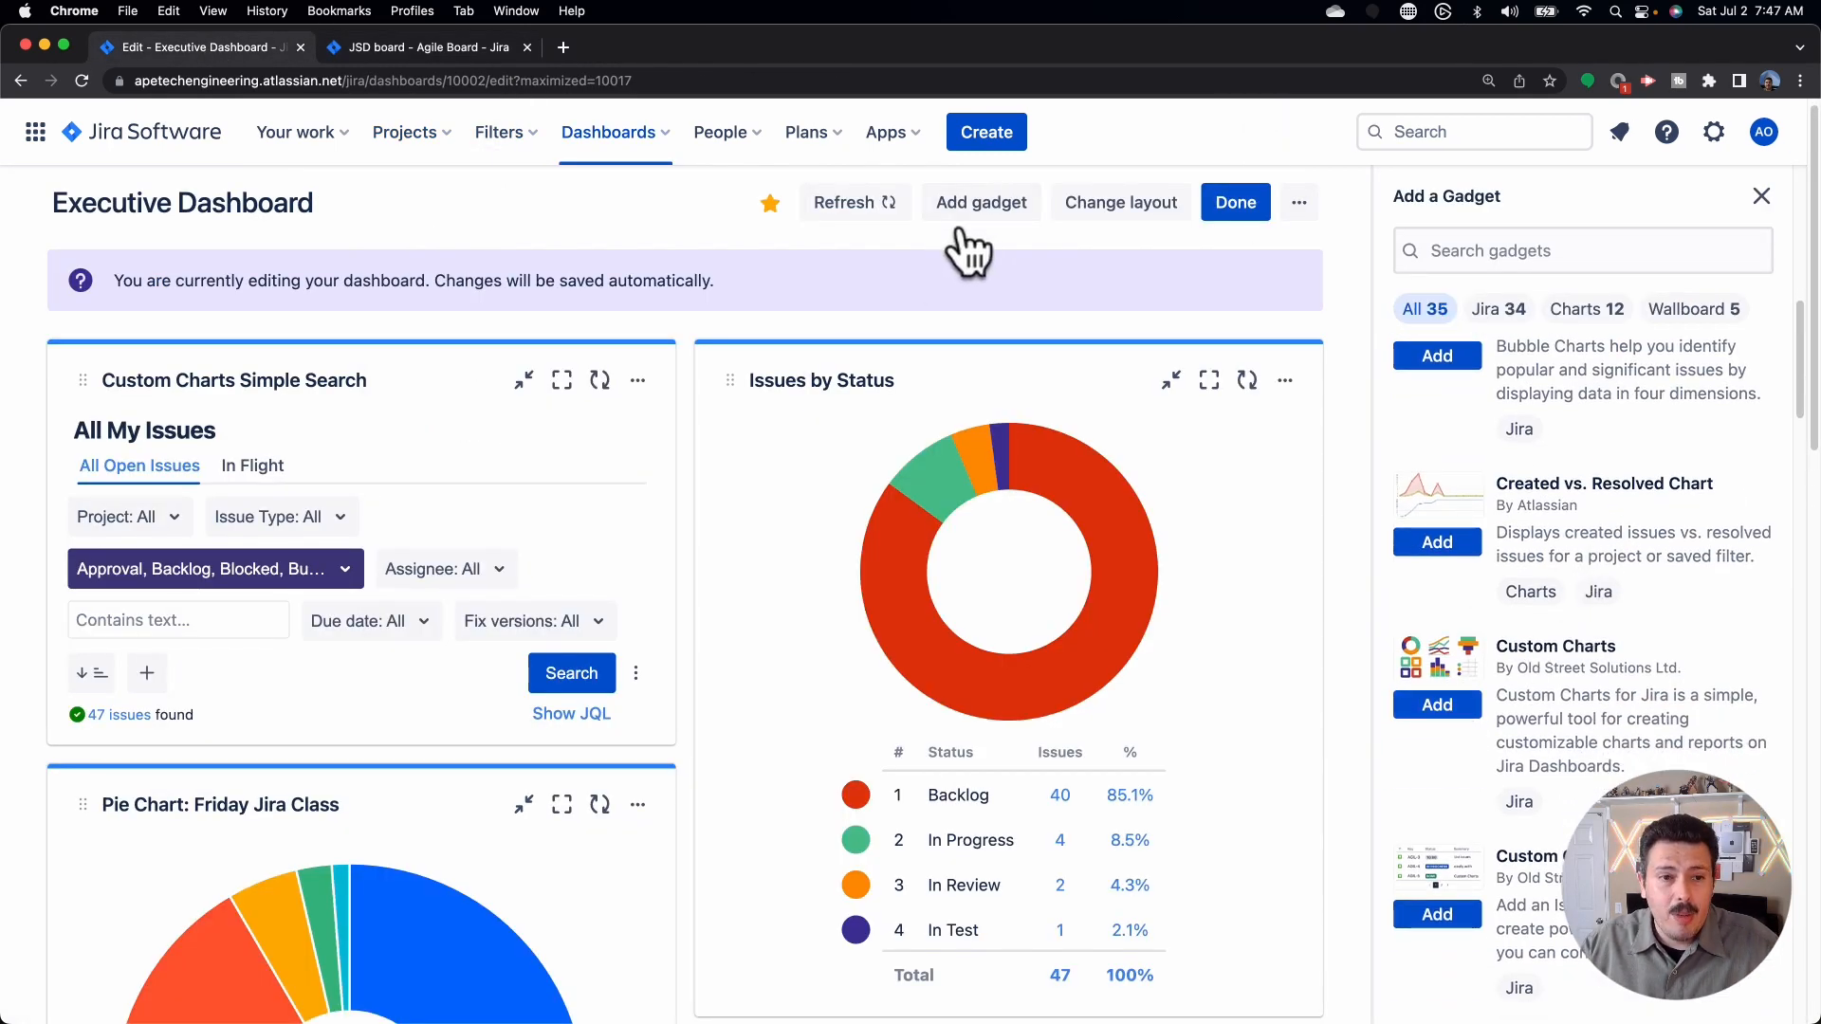
{"action": "left_click", "coordinate": [1441, 704]}
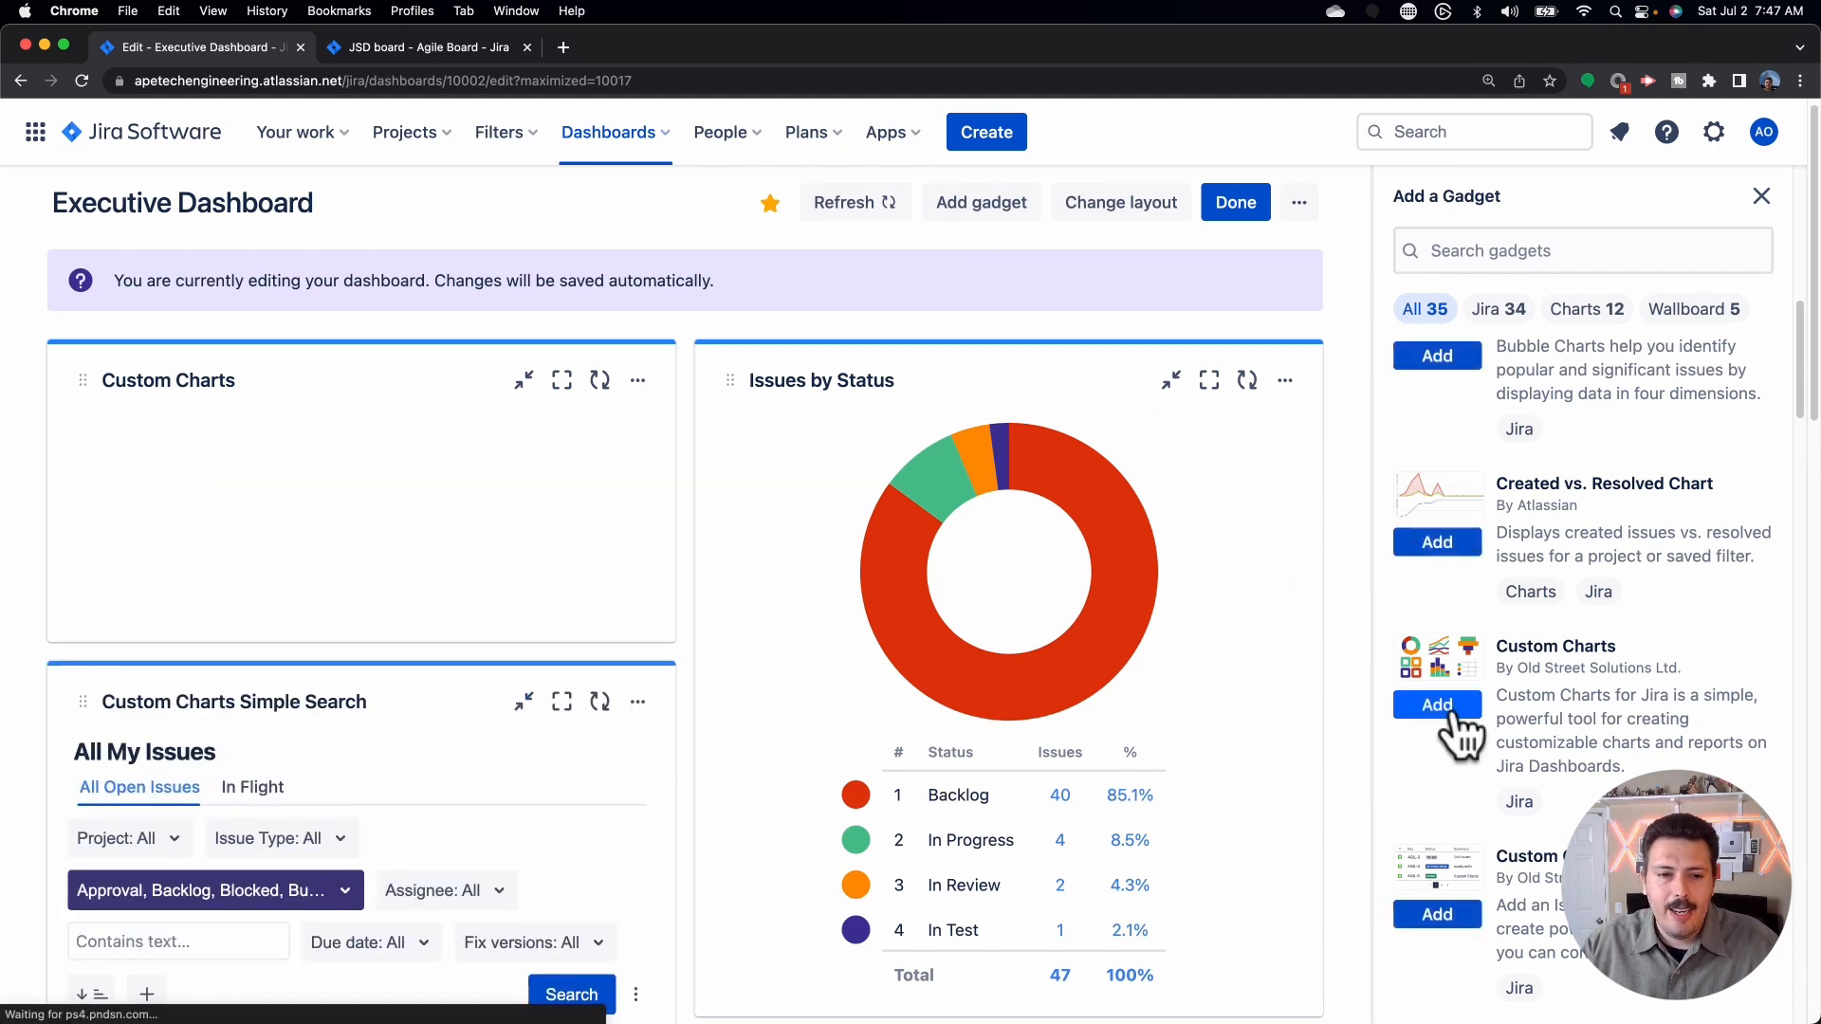
{"action": "left_click", "coordinate": [560, 381]}
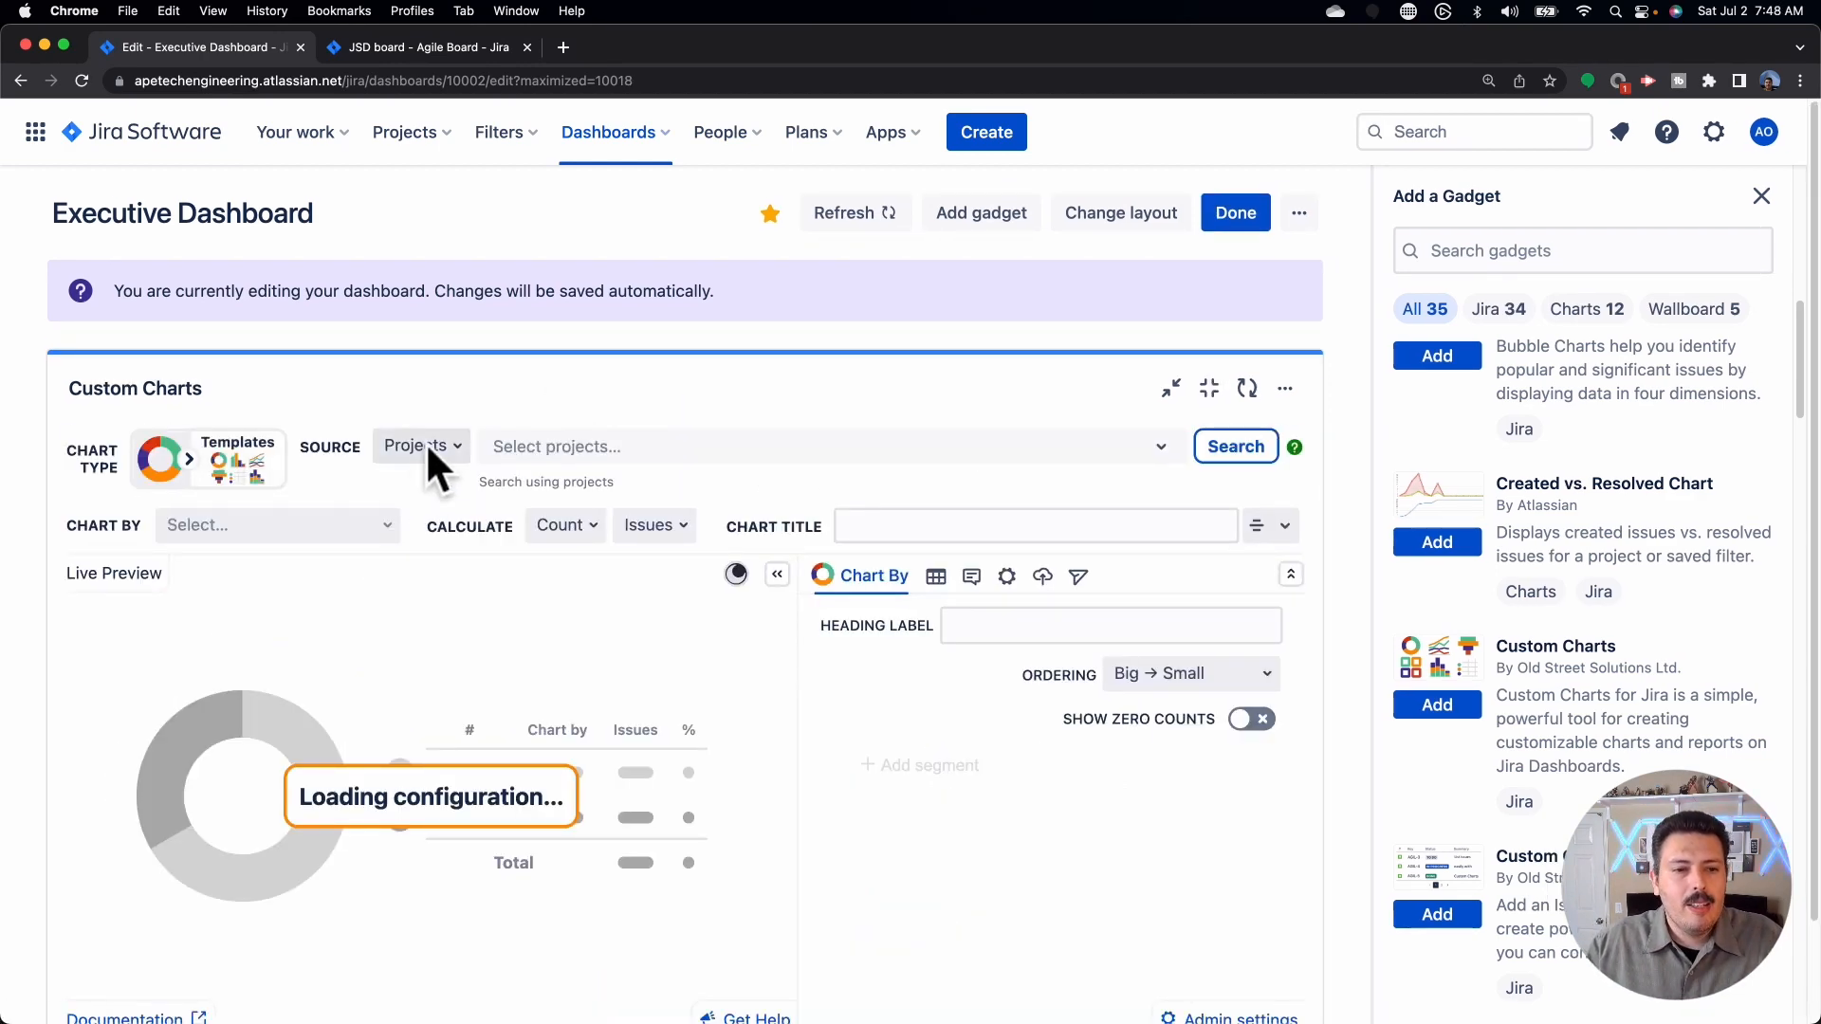
Step: Set the chart's source to Simple Search Gadget and connect it to BB54A8
{"action": "left_click", "coordinate": [929, 442]}
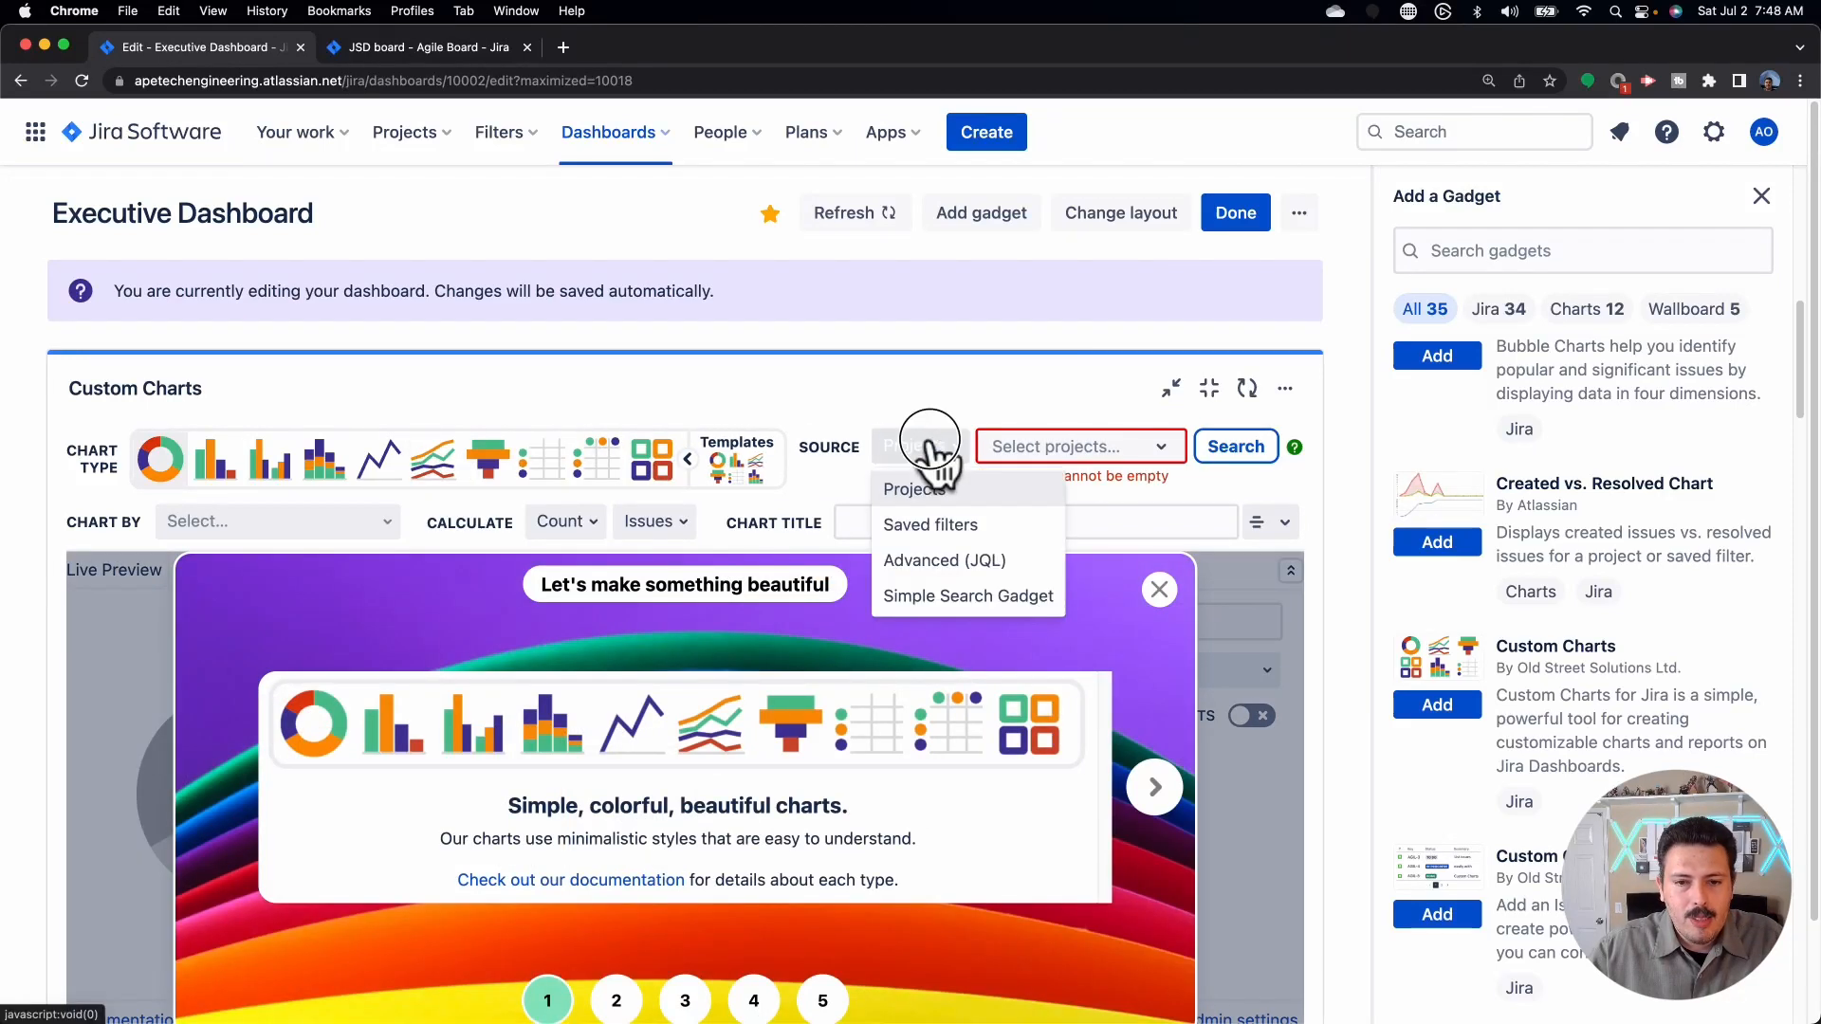
{"action": "left_click", "coordinate": [927, 597]}
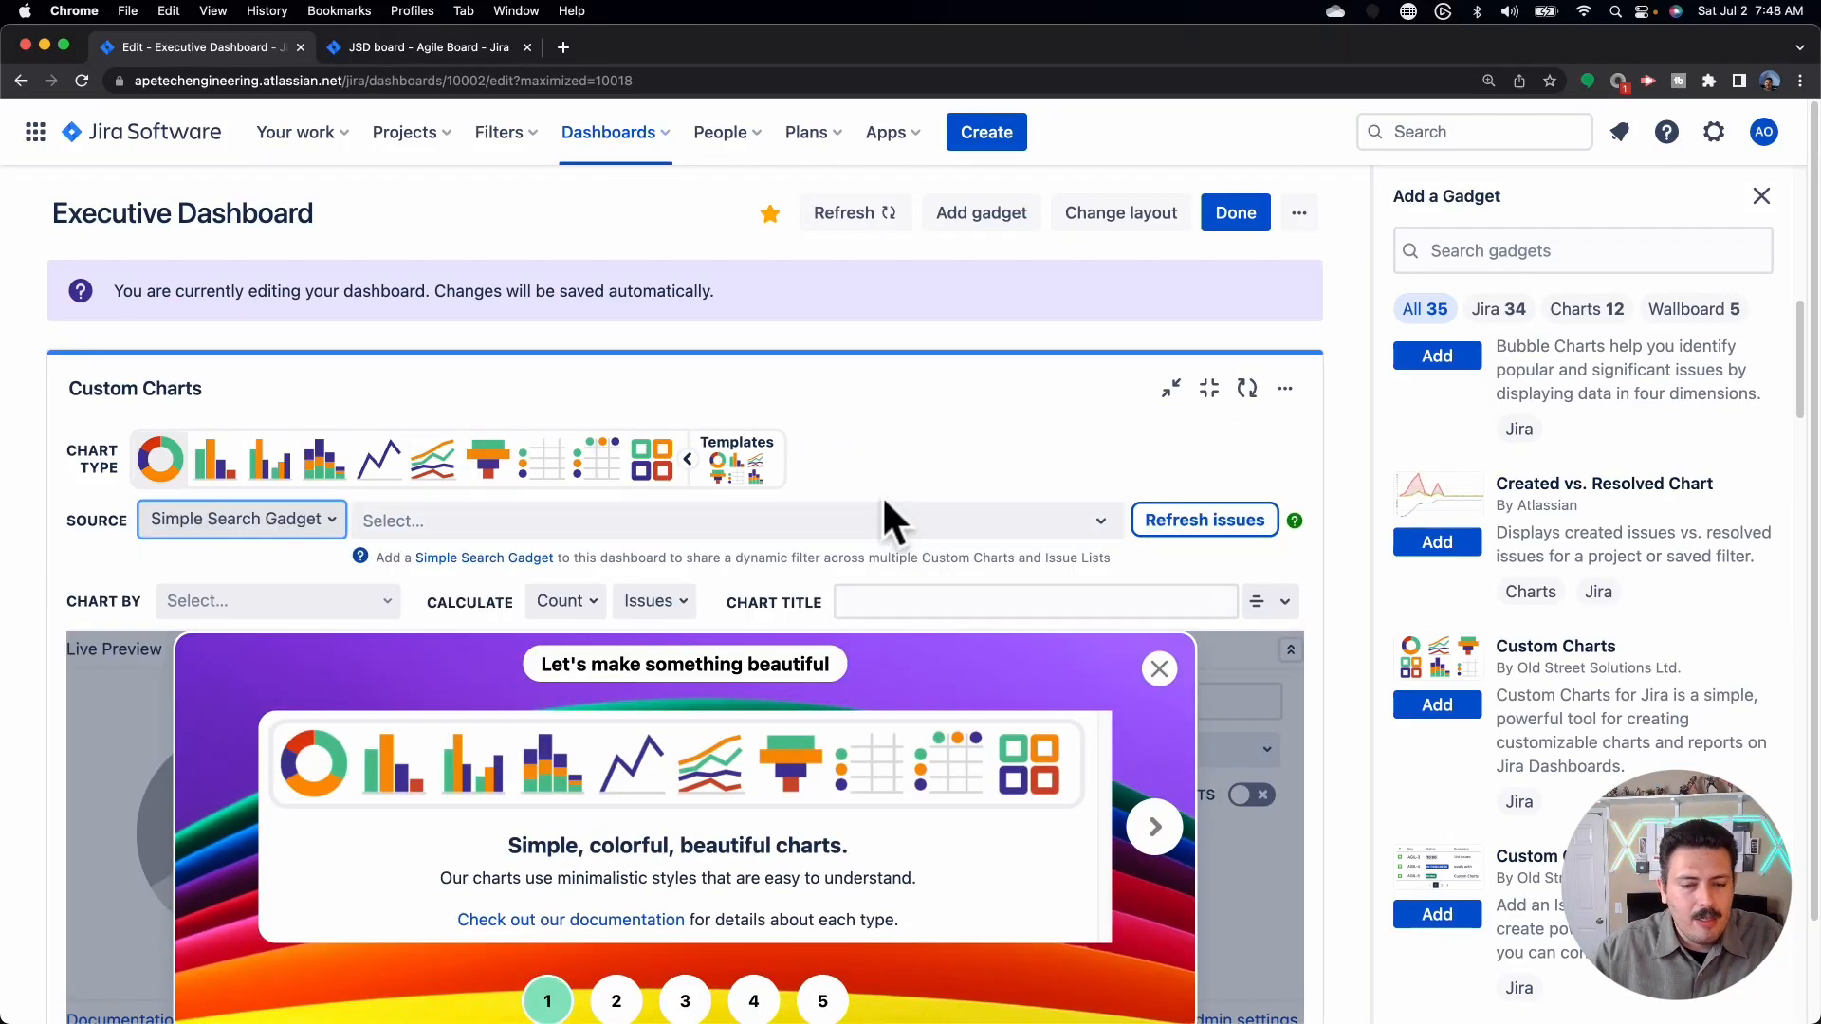
{"action": "left_click", "coordinate": [629, 537]}
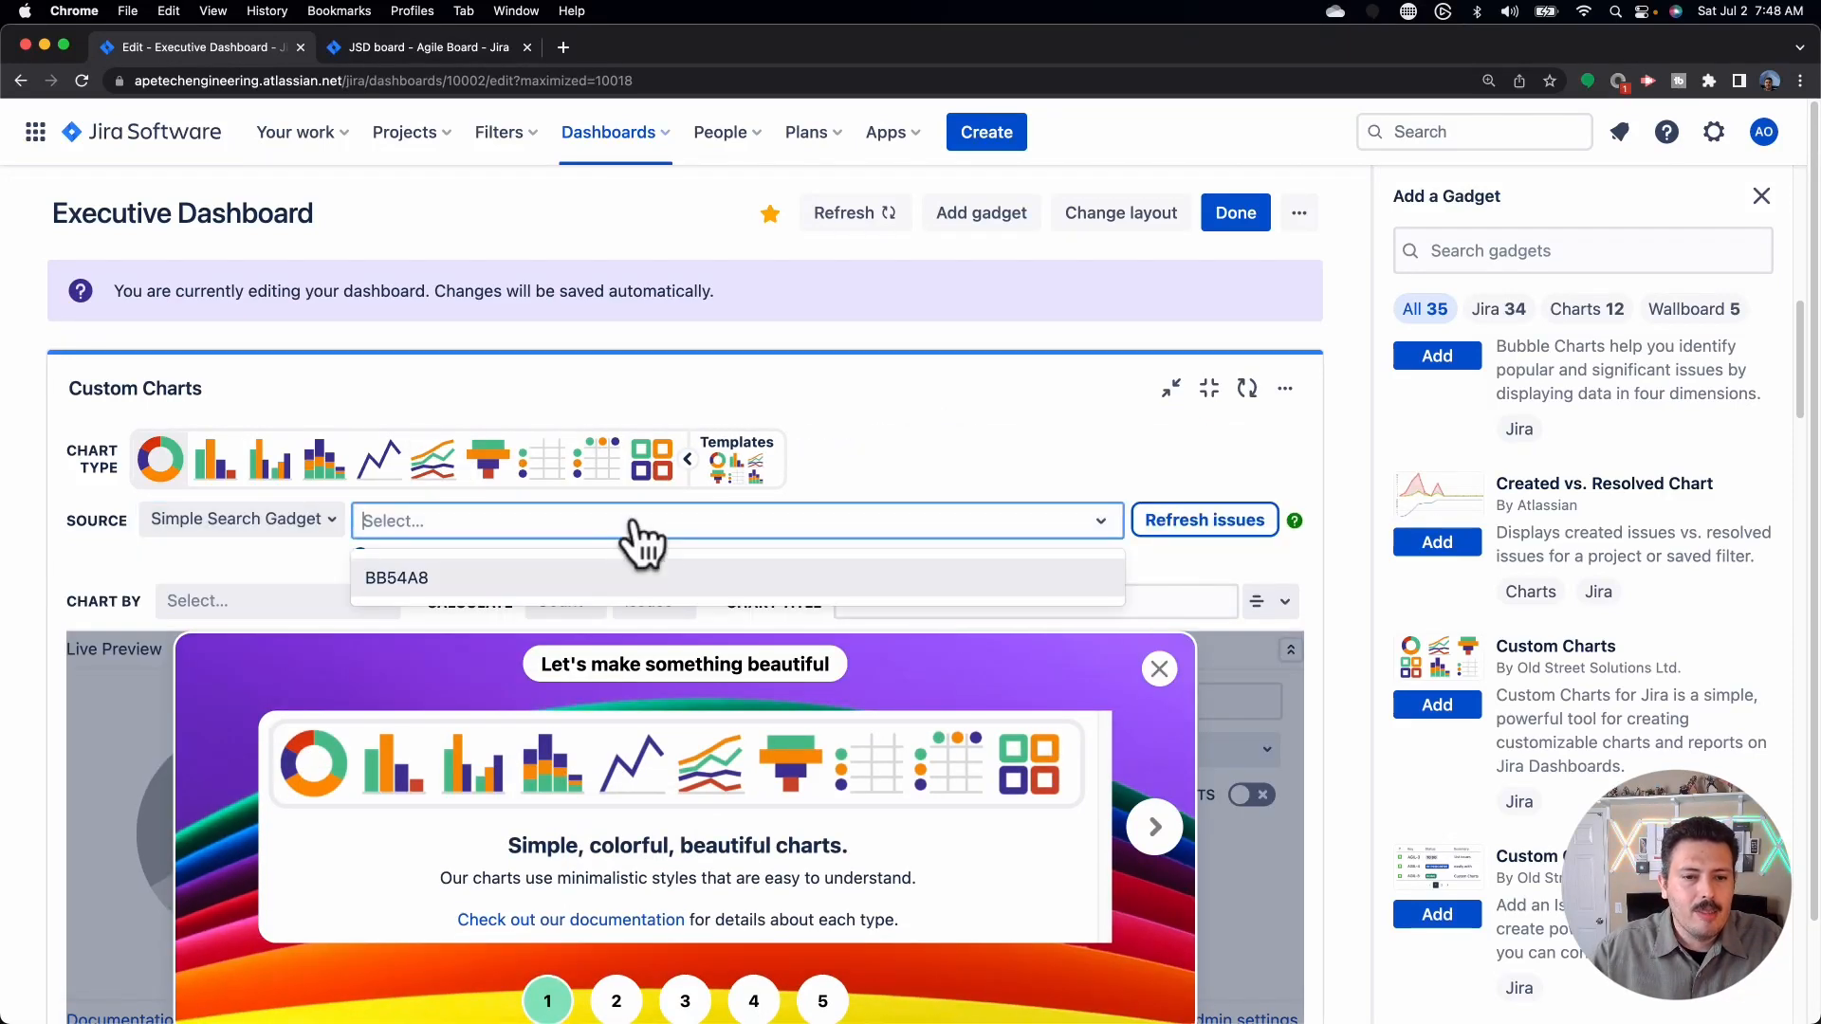
{"action": "left_click", "coordinate": [597, 592]}
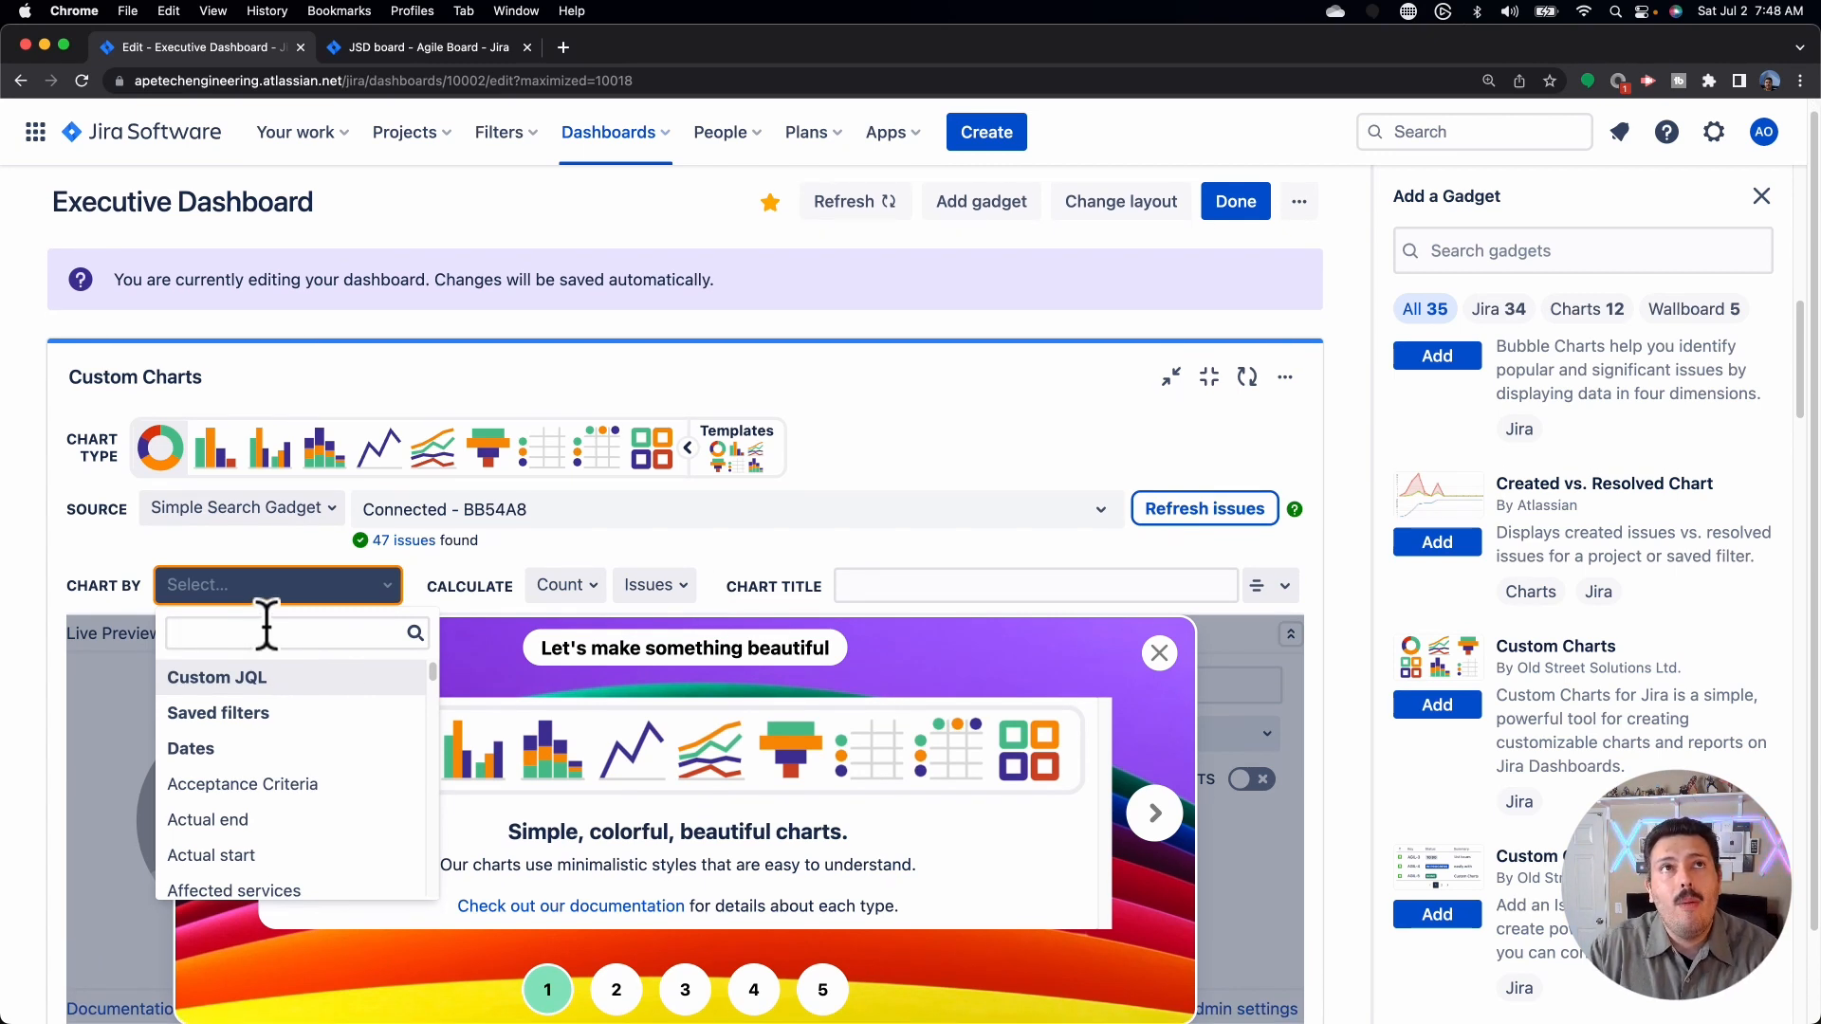
Step: Chart the issues by Issue Type and set the calculation to Sum
{"action": "type", "text": "issue"}
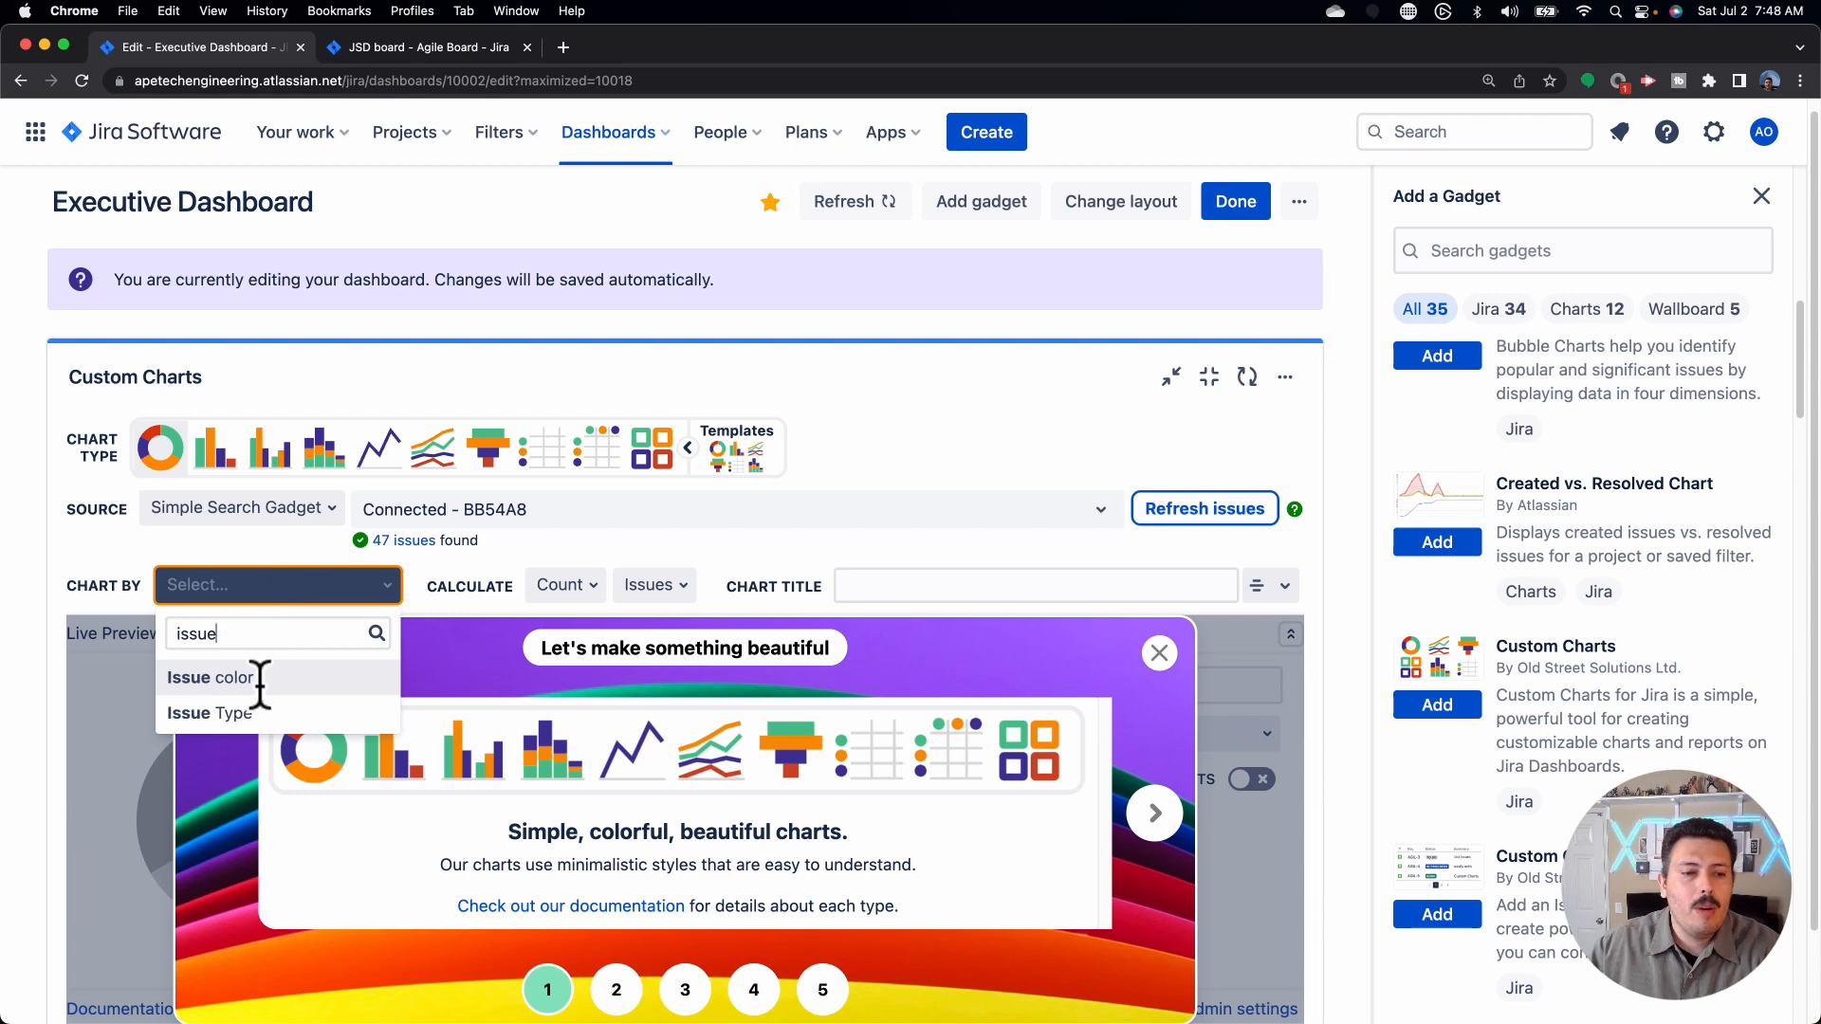
{"action": "left_click", "coordinate": [260, 713]}
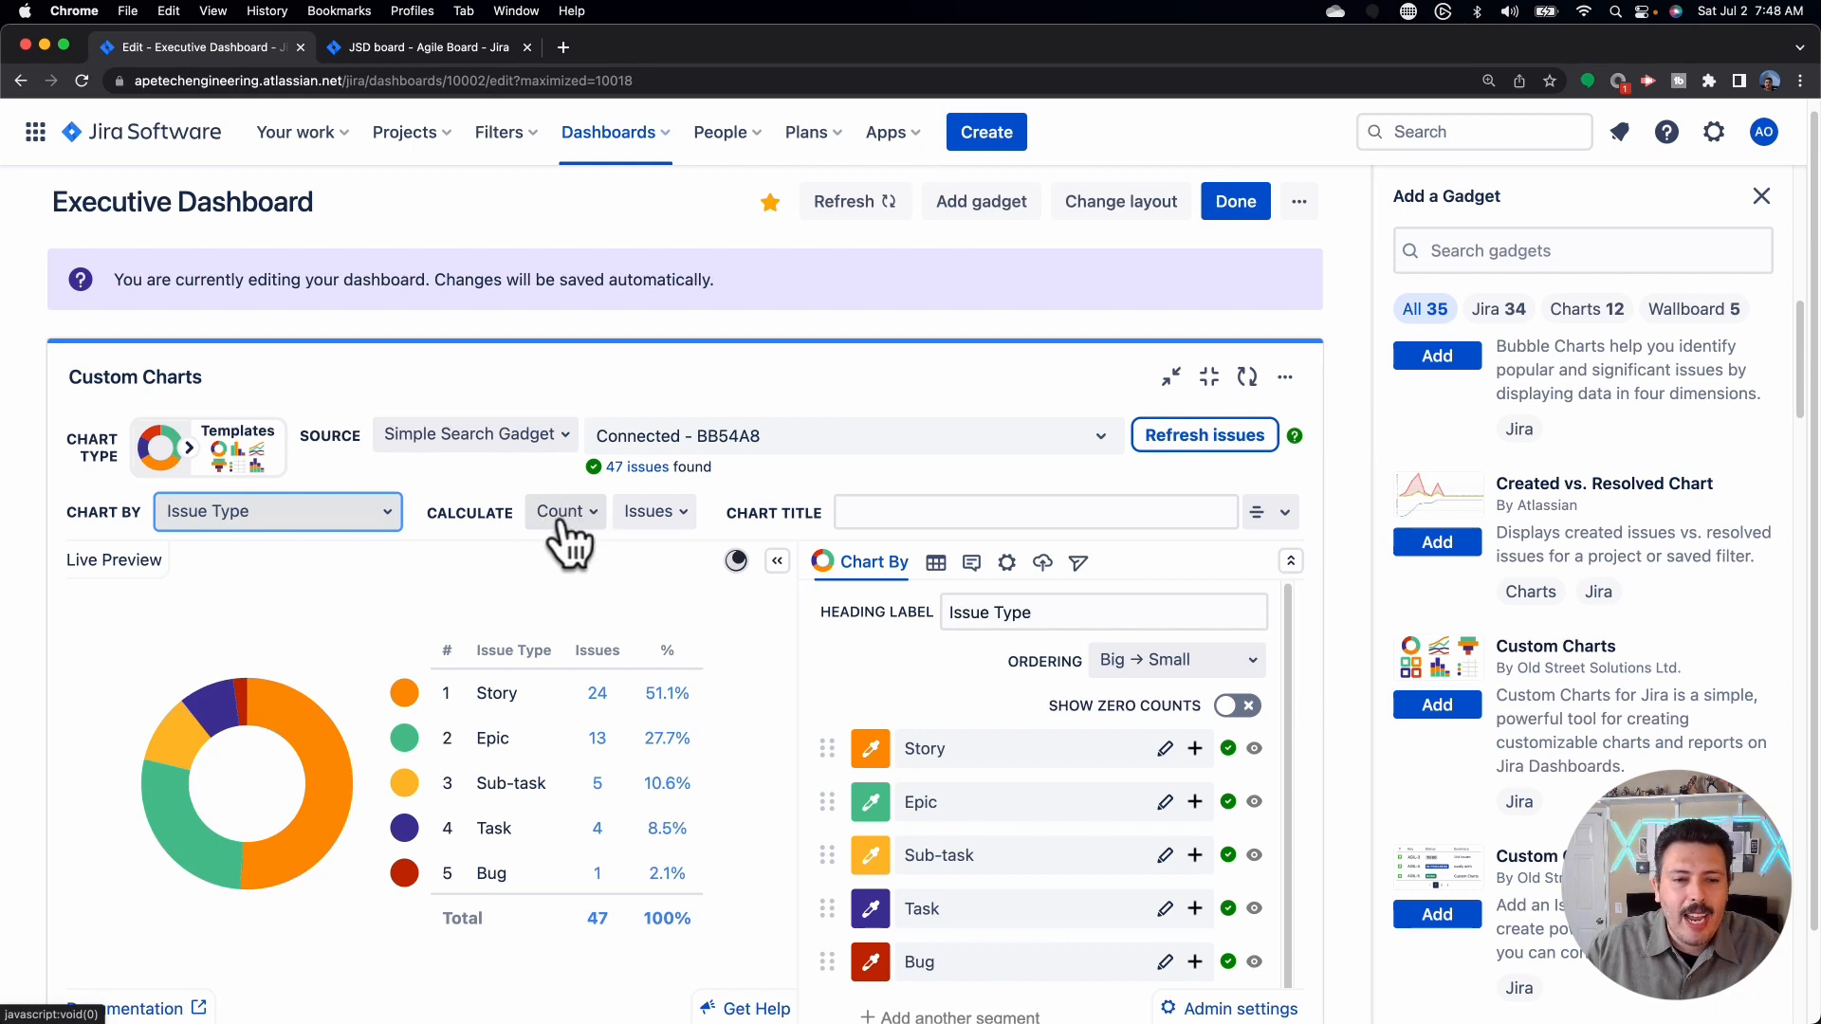
{"action": "left_click", "coordinate": [561, 517]}
{"action": "left_click", "coordinate": [569, 595]}
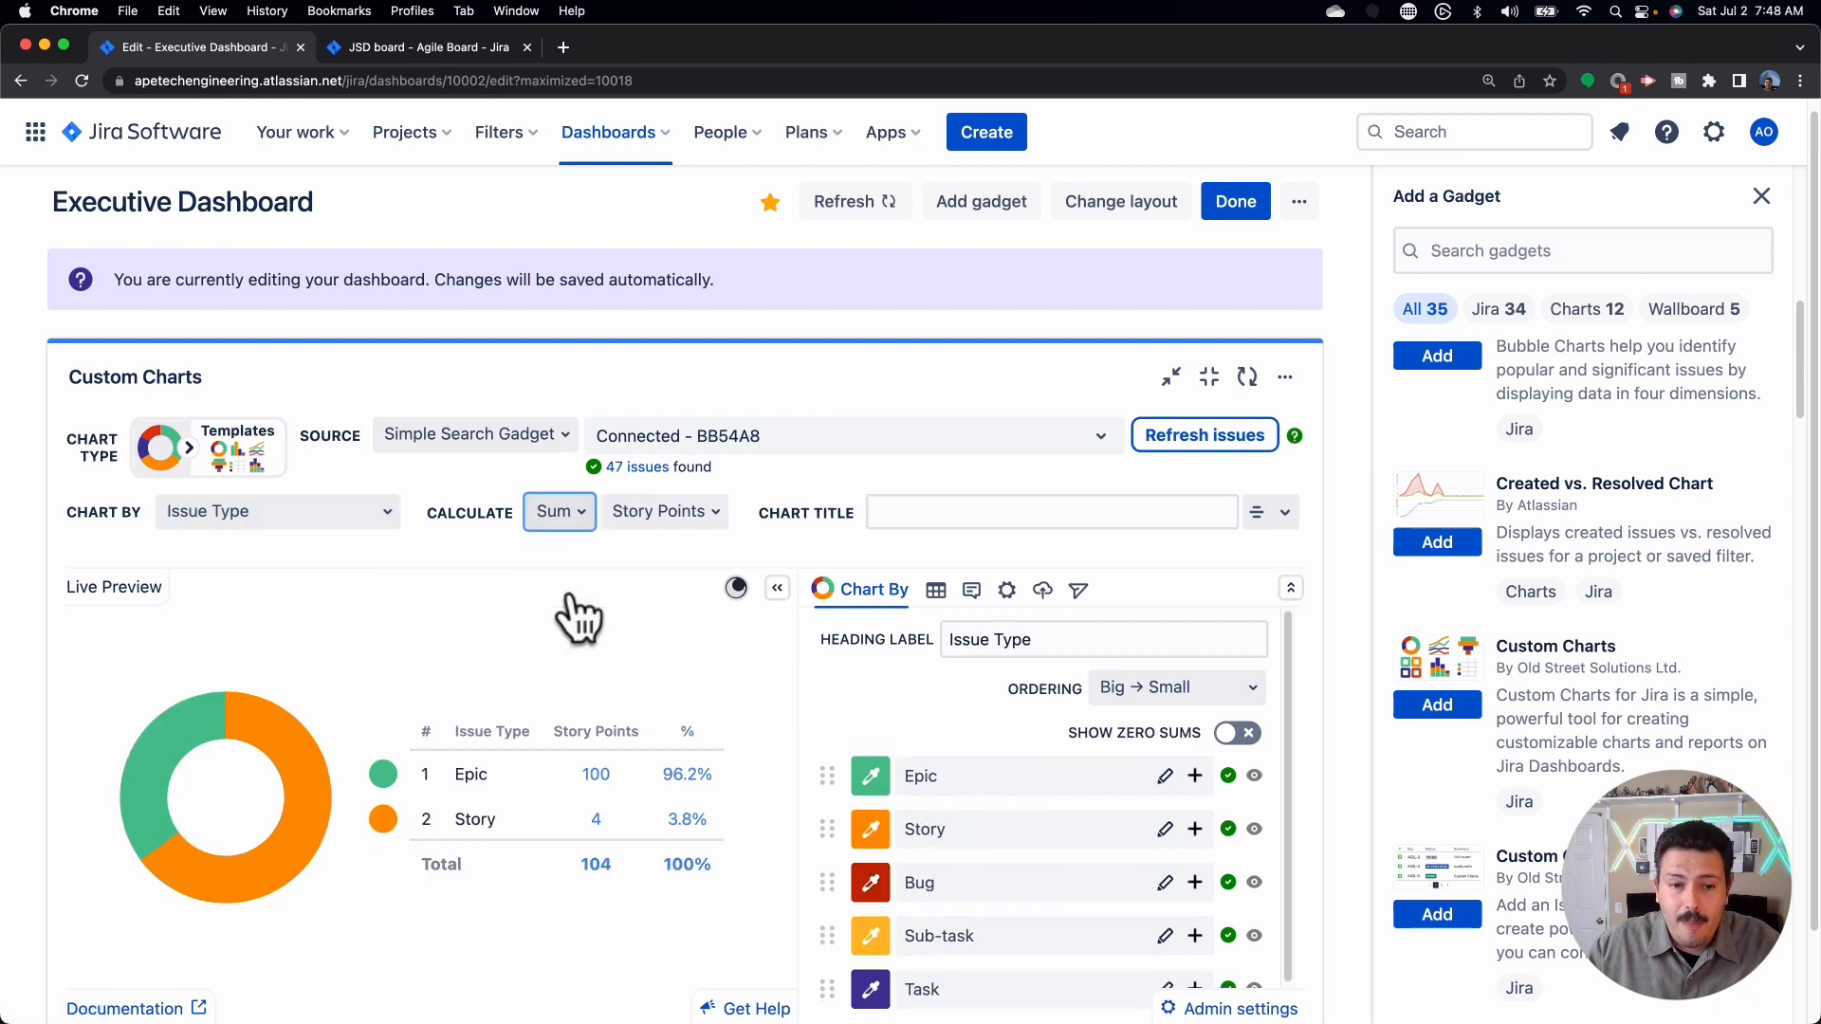
{"action": "mouse_move", "coordinate": [716, 827]}
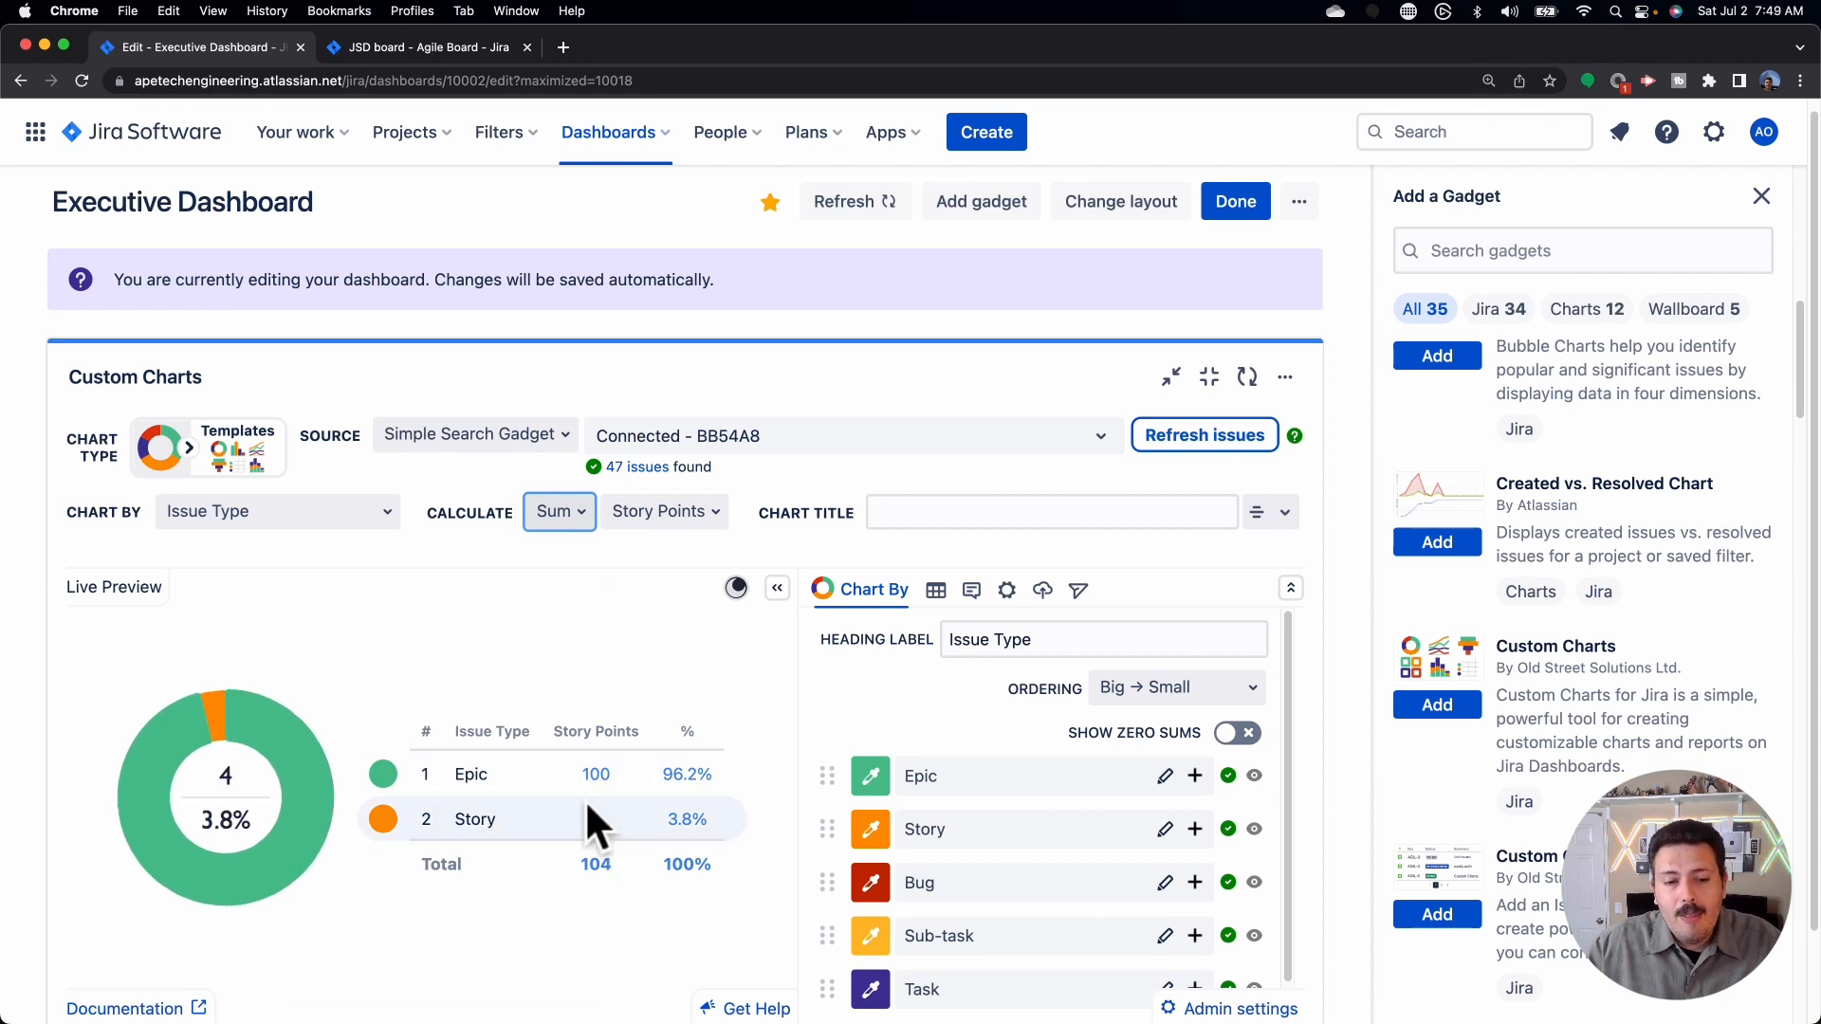
{"action": "mouse_move", "coordinate": [617, 777]}
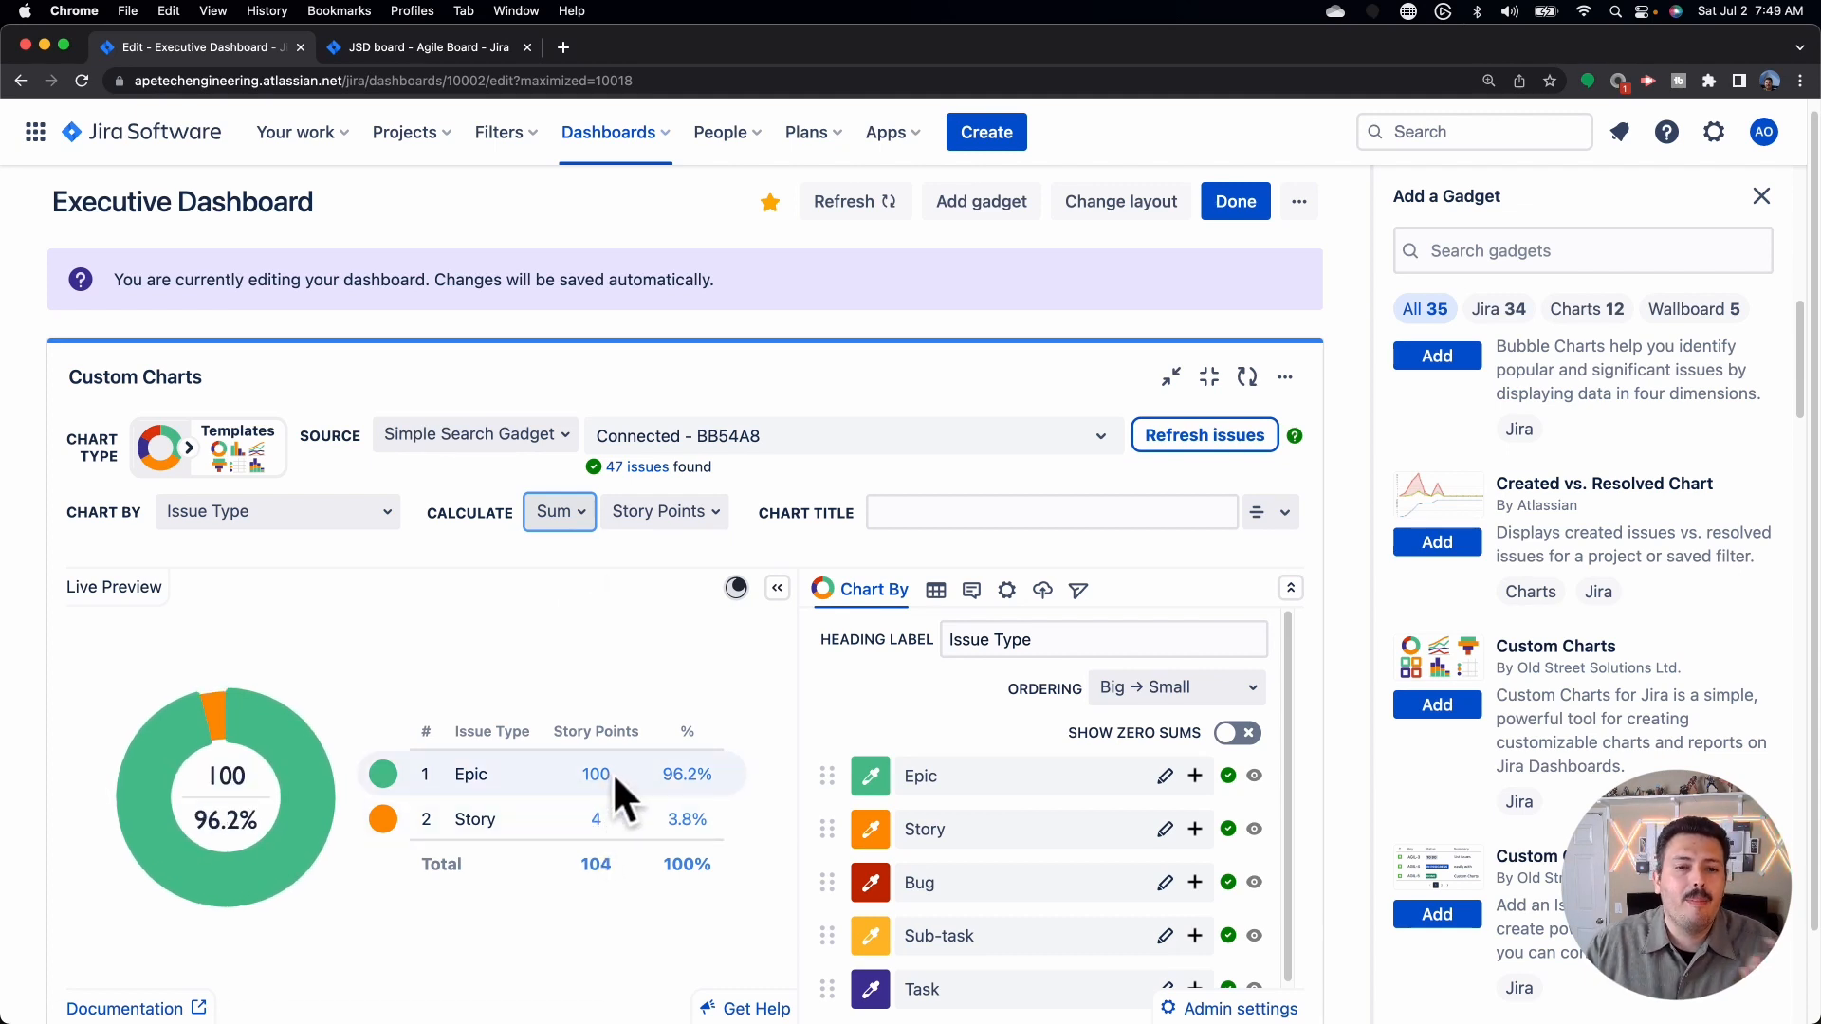
Step: Choose the custom field Risk Score as the field the chart sums
{"action": "left_click", "coordinate": [663, 513]}
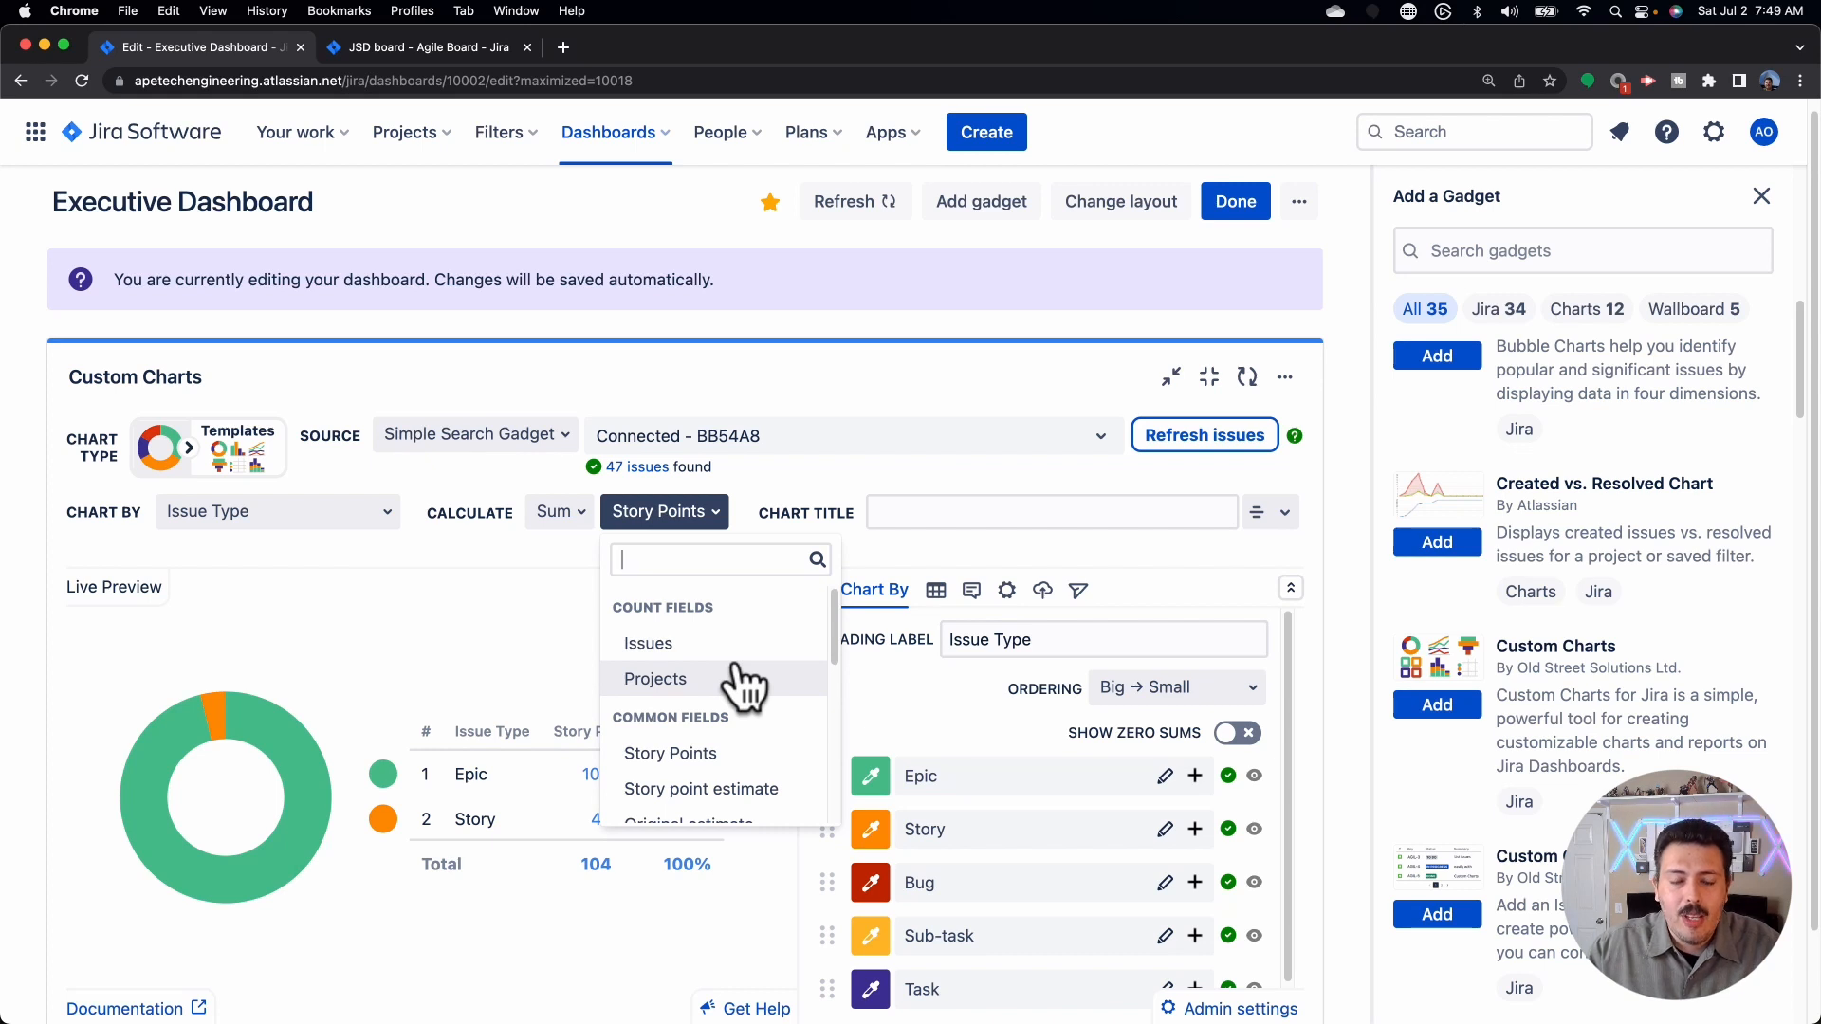
{"action": "scroll", "coordinate": [715, 670], "scroll_direction": "down", "scroll_amount": 2}
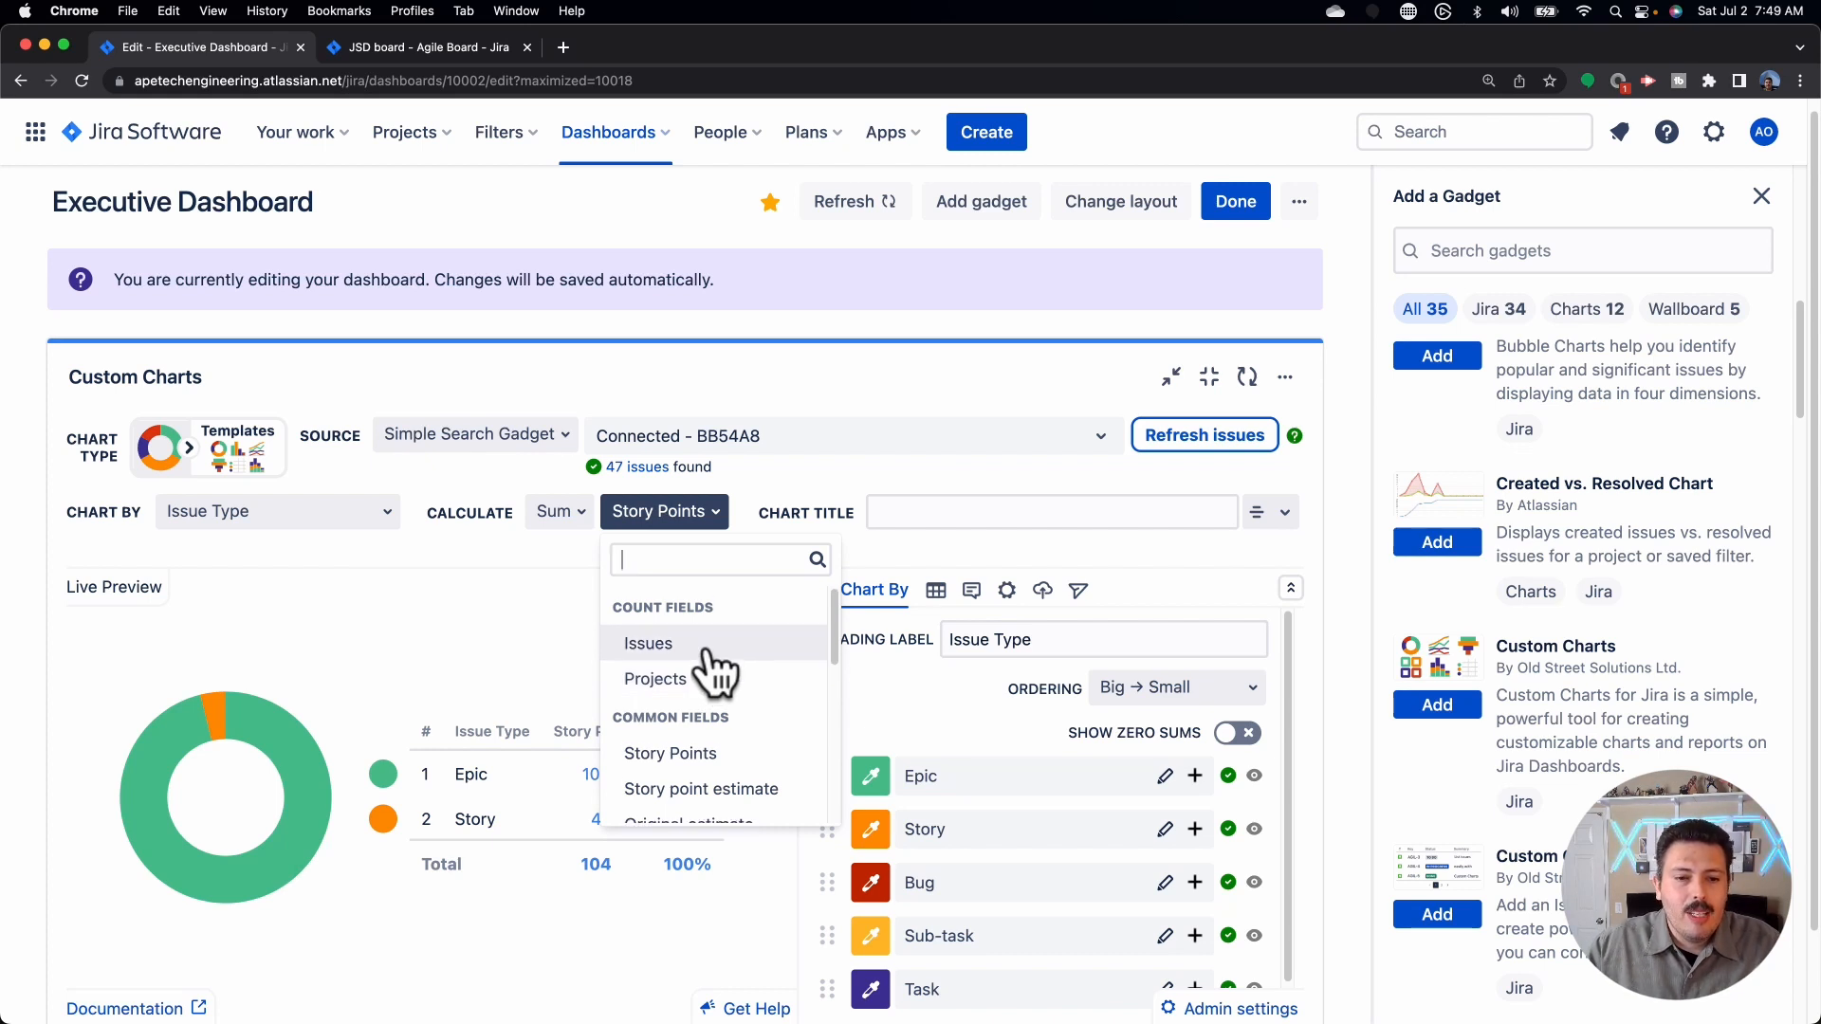
{"action": "scroll", "coordinate": [715, 671], "scroll_direction": "down", "scroll_amount": 5}
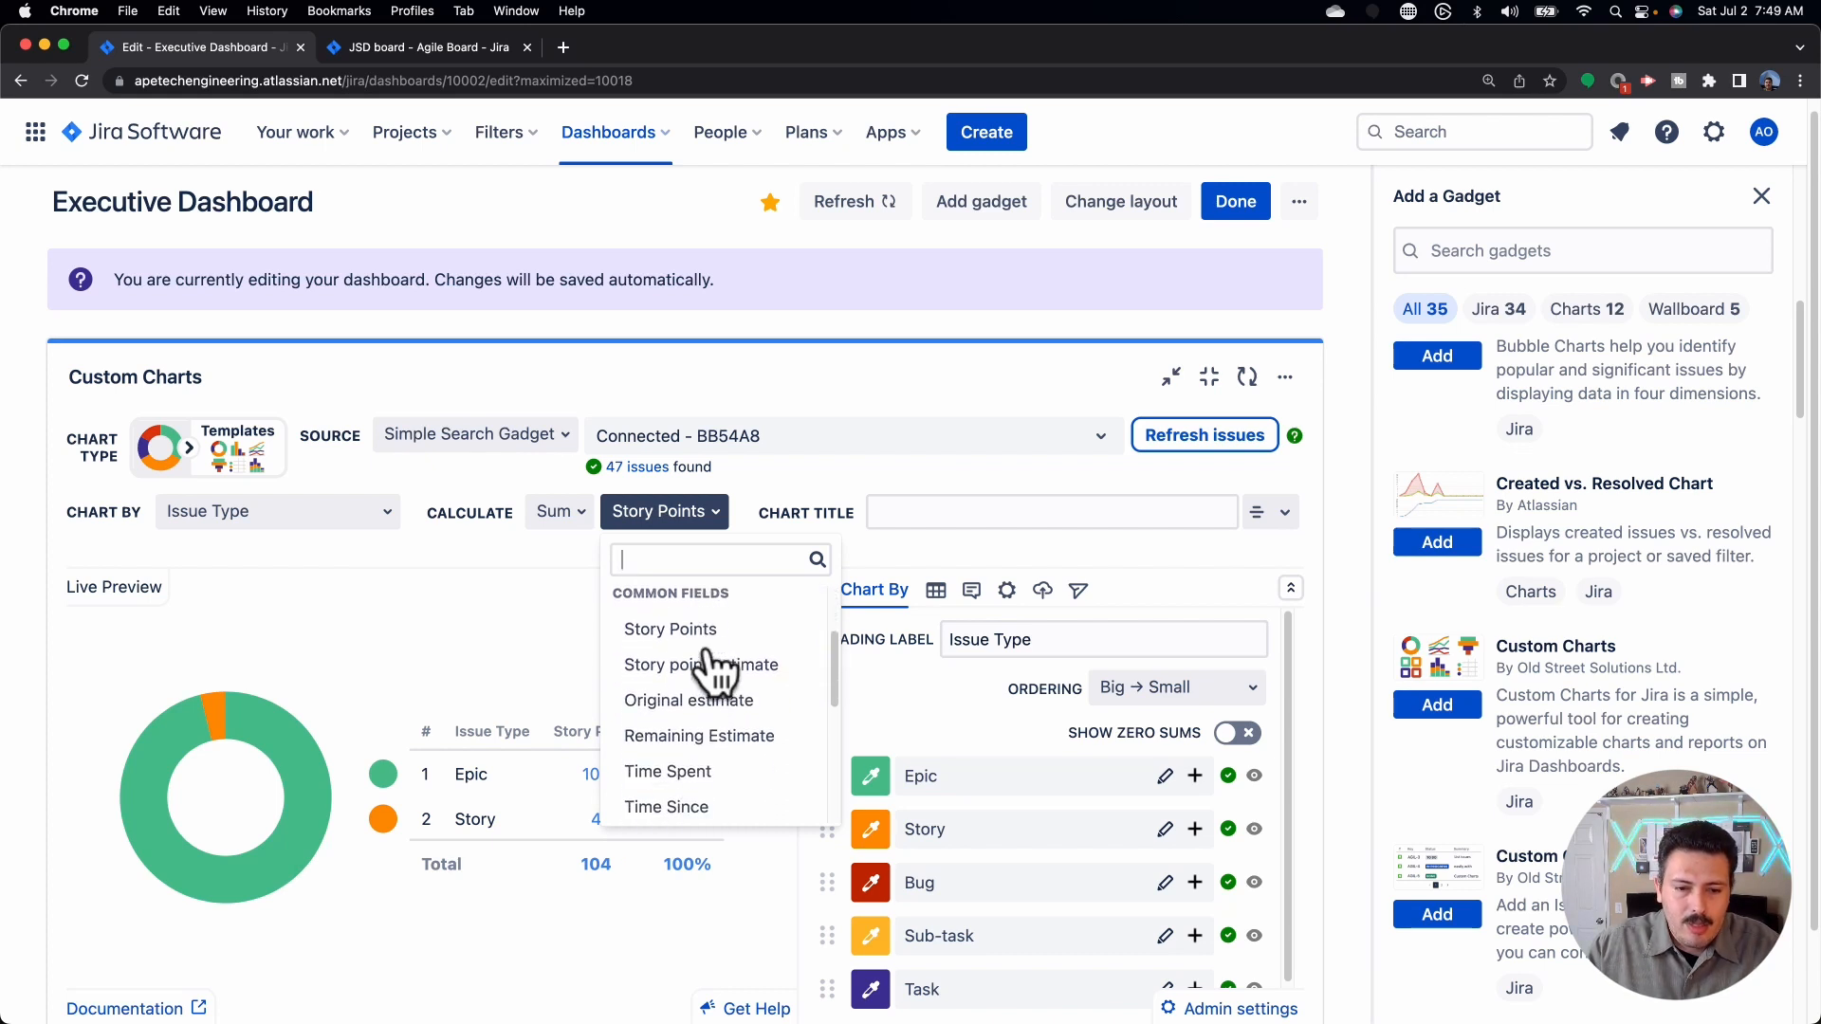
{"action": "scroll", "coordinate": [715, 671], "scroll_direction": "down", "scroll_amount": 5}
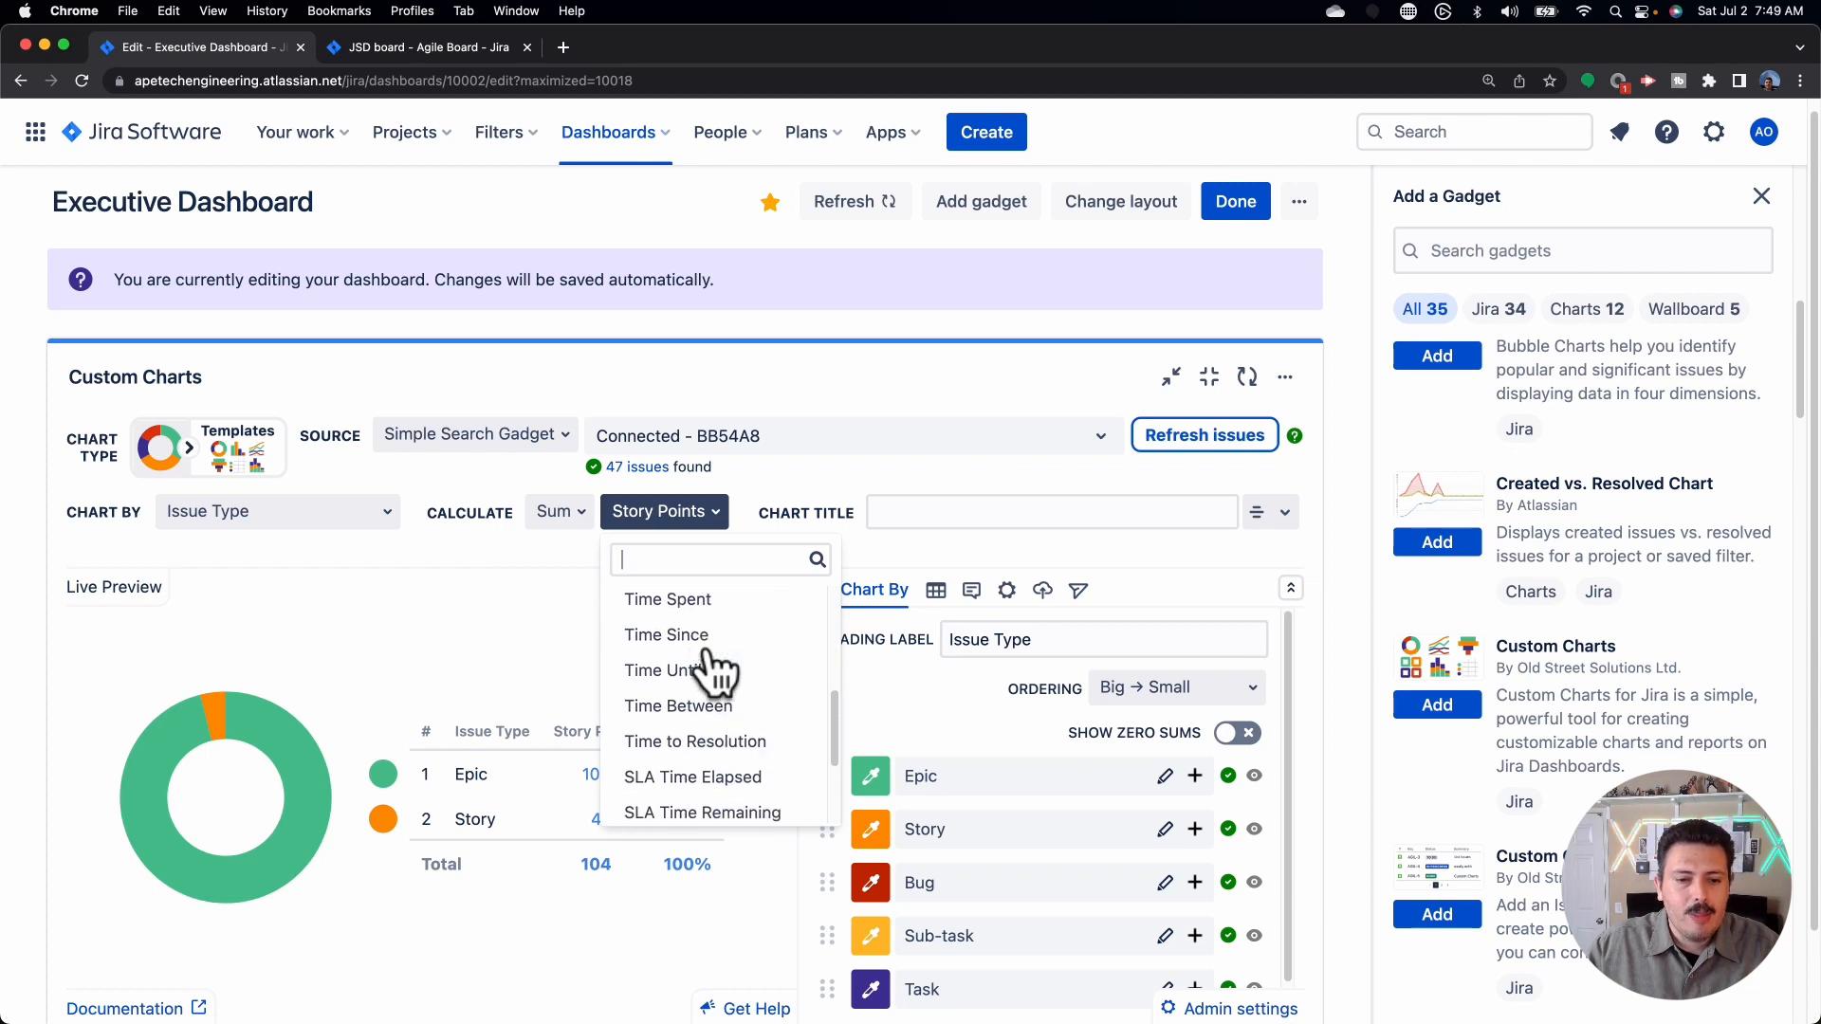
{"action": "scroll", "coordinate": [658, 703], "scroll_direction": "down", "scroll_amount": 1}
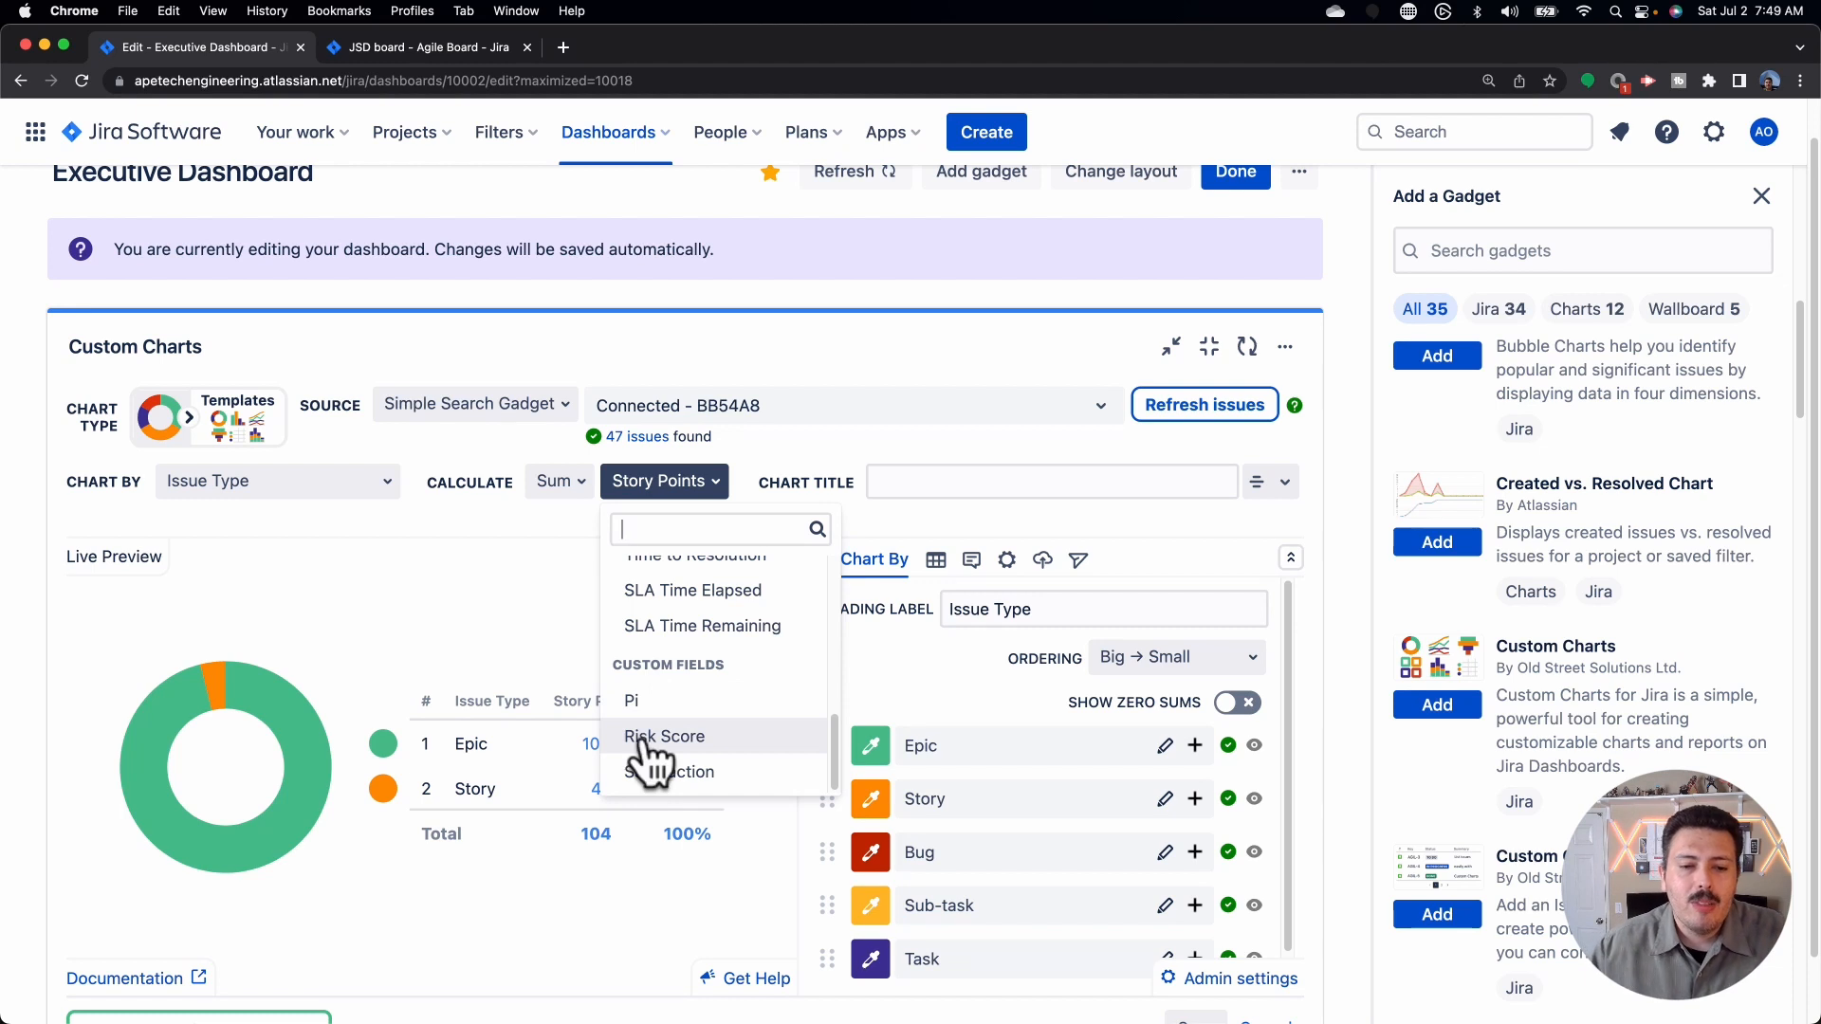
{"action": "left_click", "coordinate": [664, 738]}
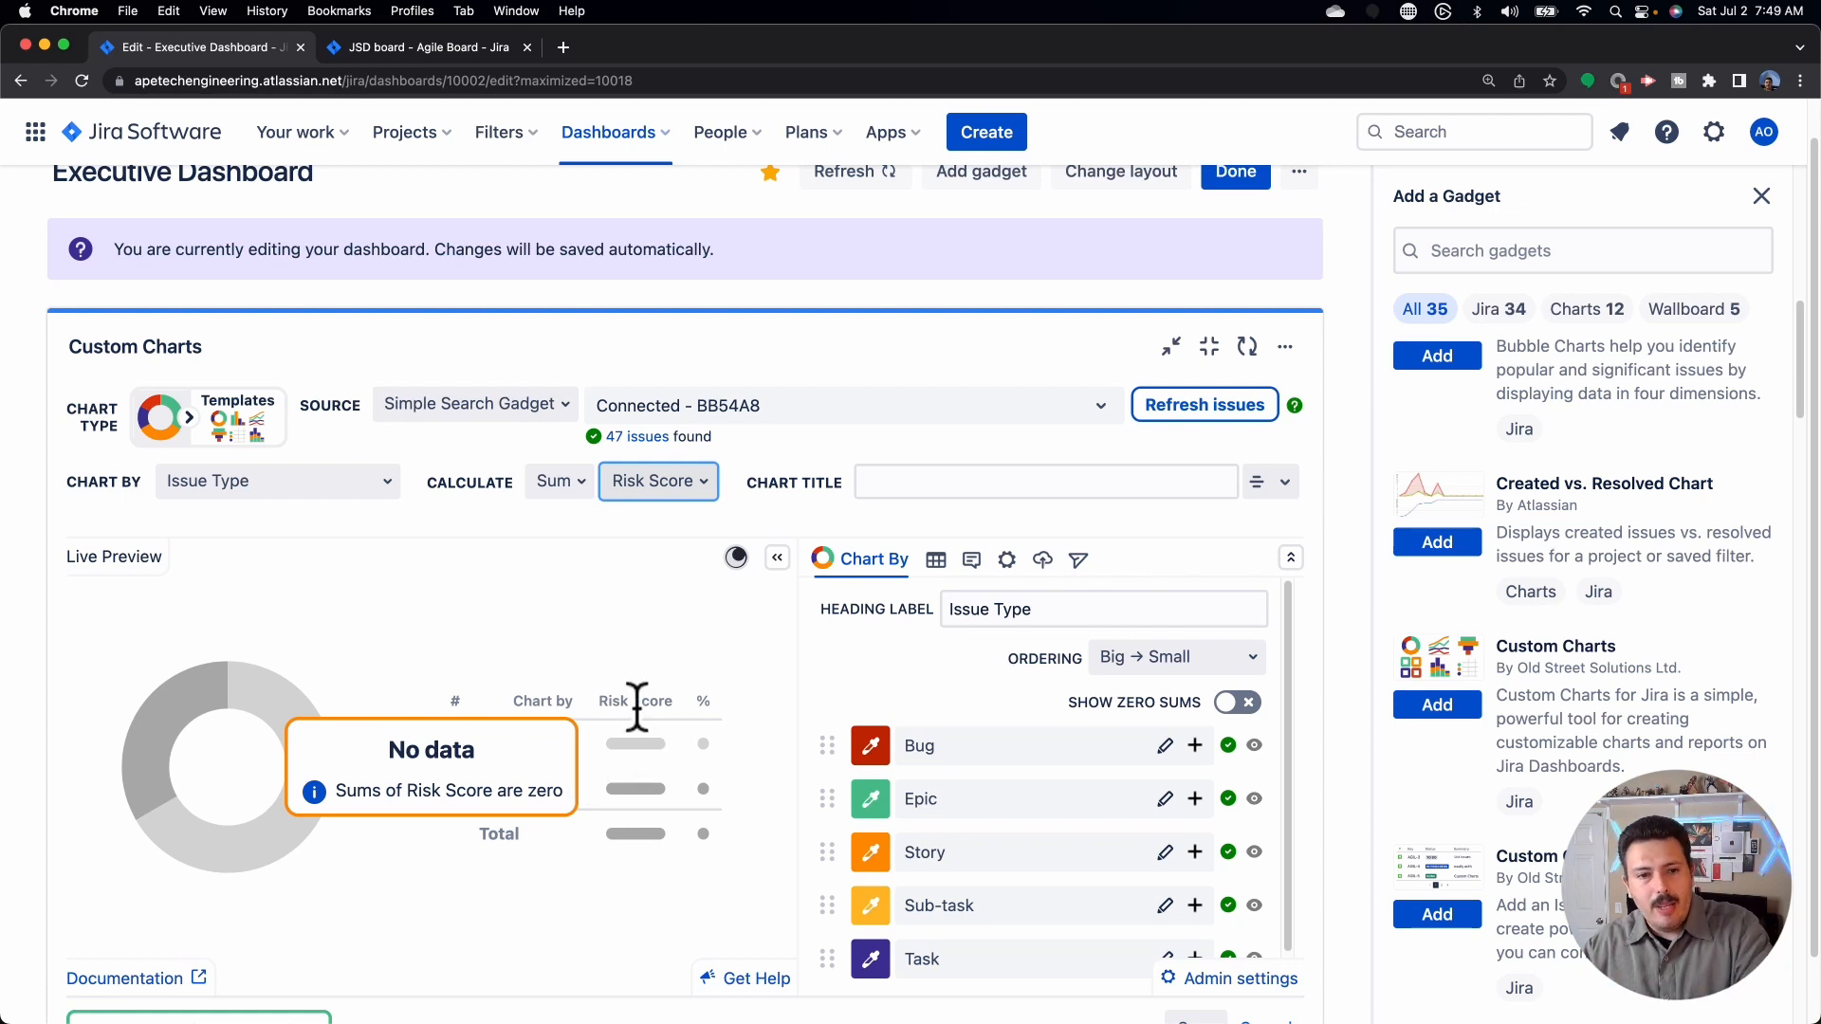
Step: Change the chart's source to Projects with Jira Scrum Demonstration (JSD) and search its issues
{"action": "left_click", "coordinate": [540, 417]}
{"action": "left_click", "coordinate": [492, 462]}
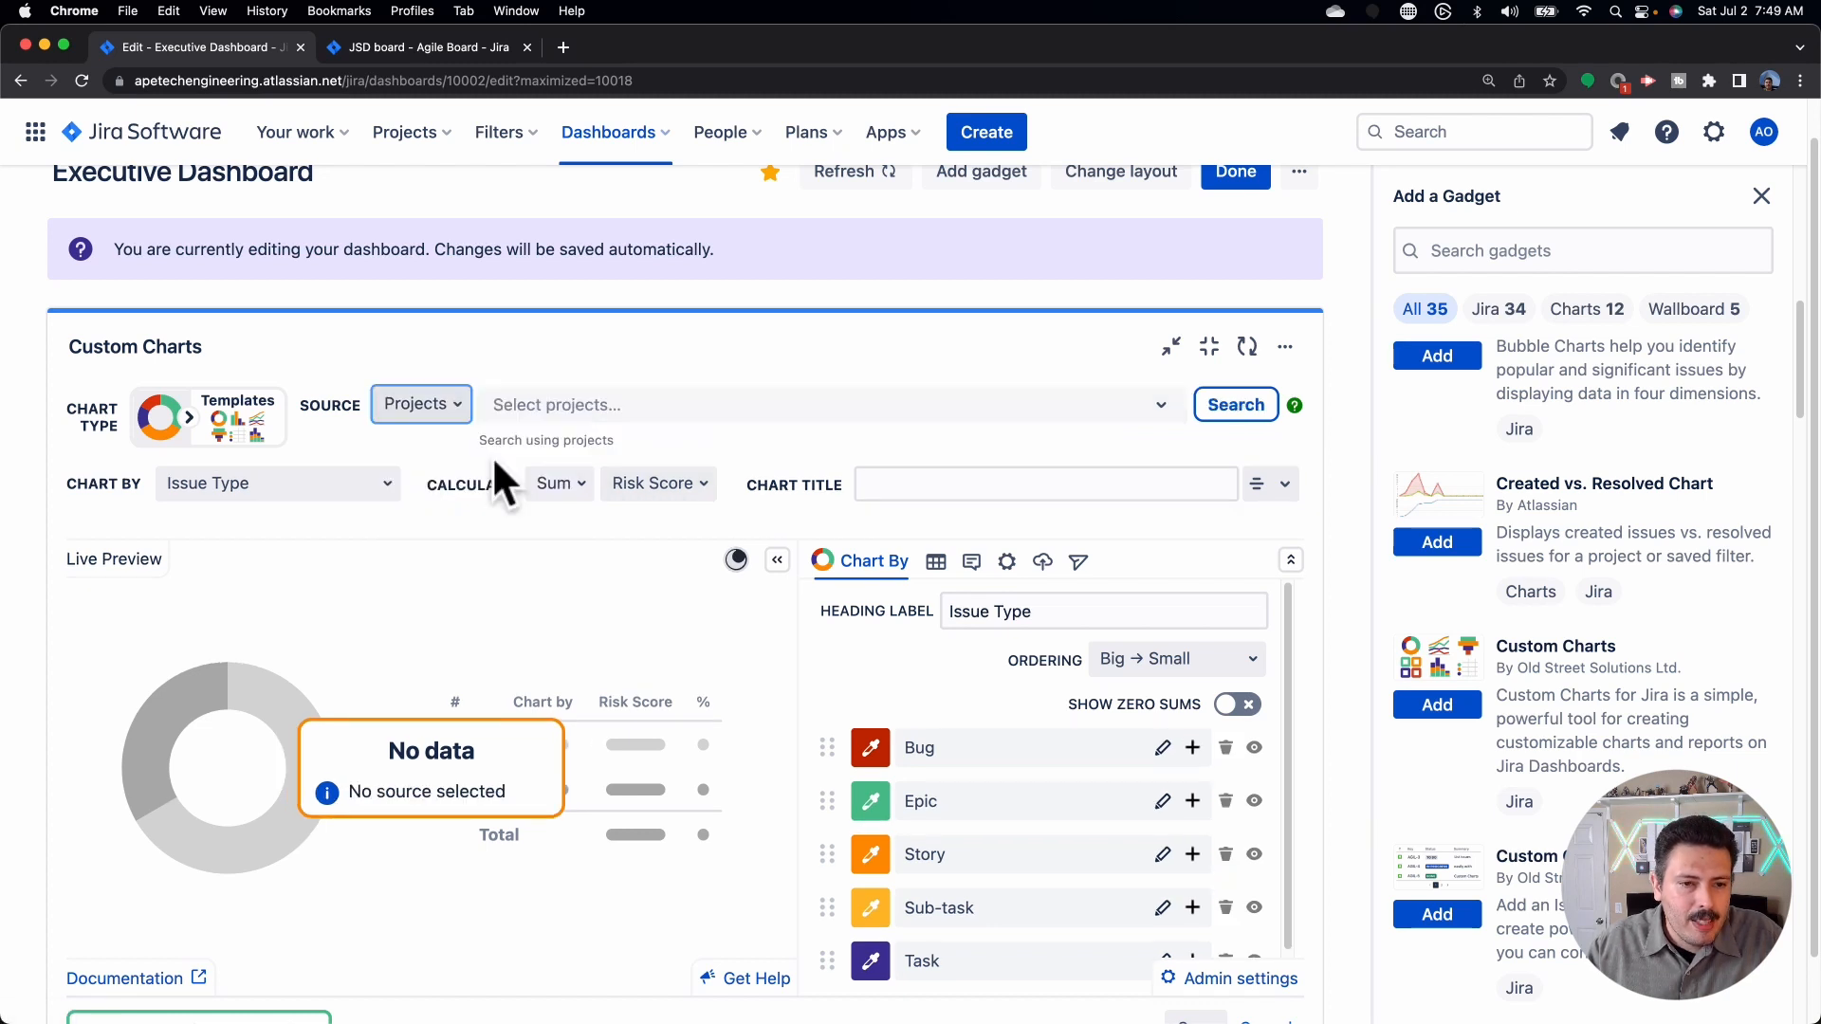
{"action": "left_click", "coordinate": [638, 405]}
{"action": "scroll", "coordinate": [585, 659], "scroll_direction": "down", "scroll_amount": 3}
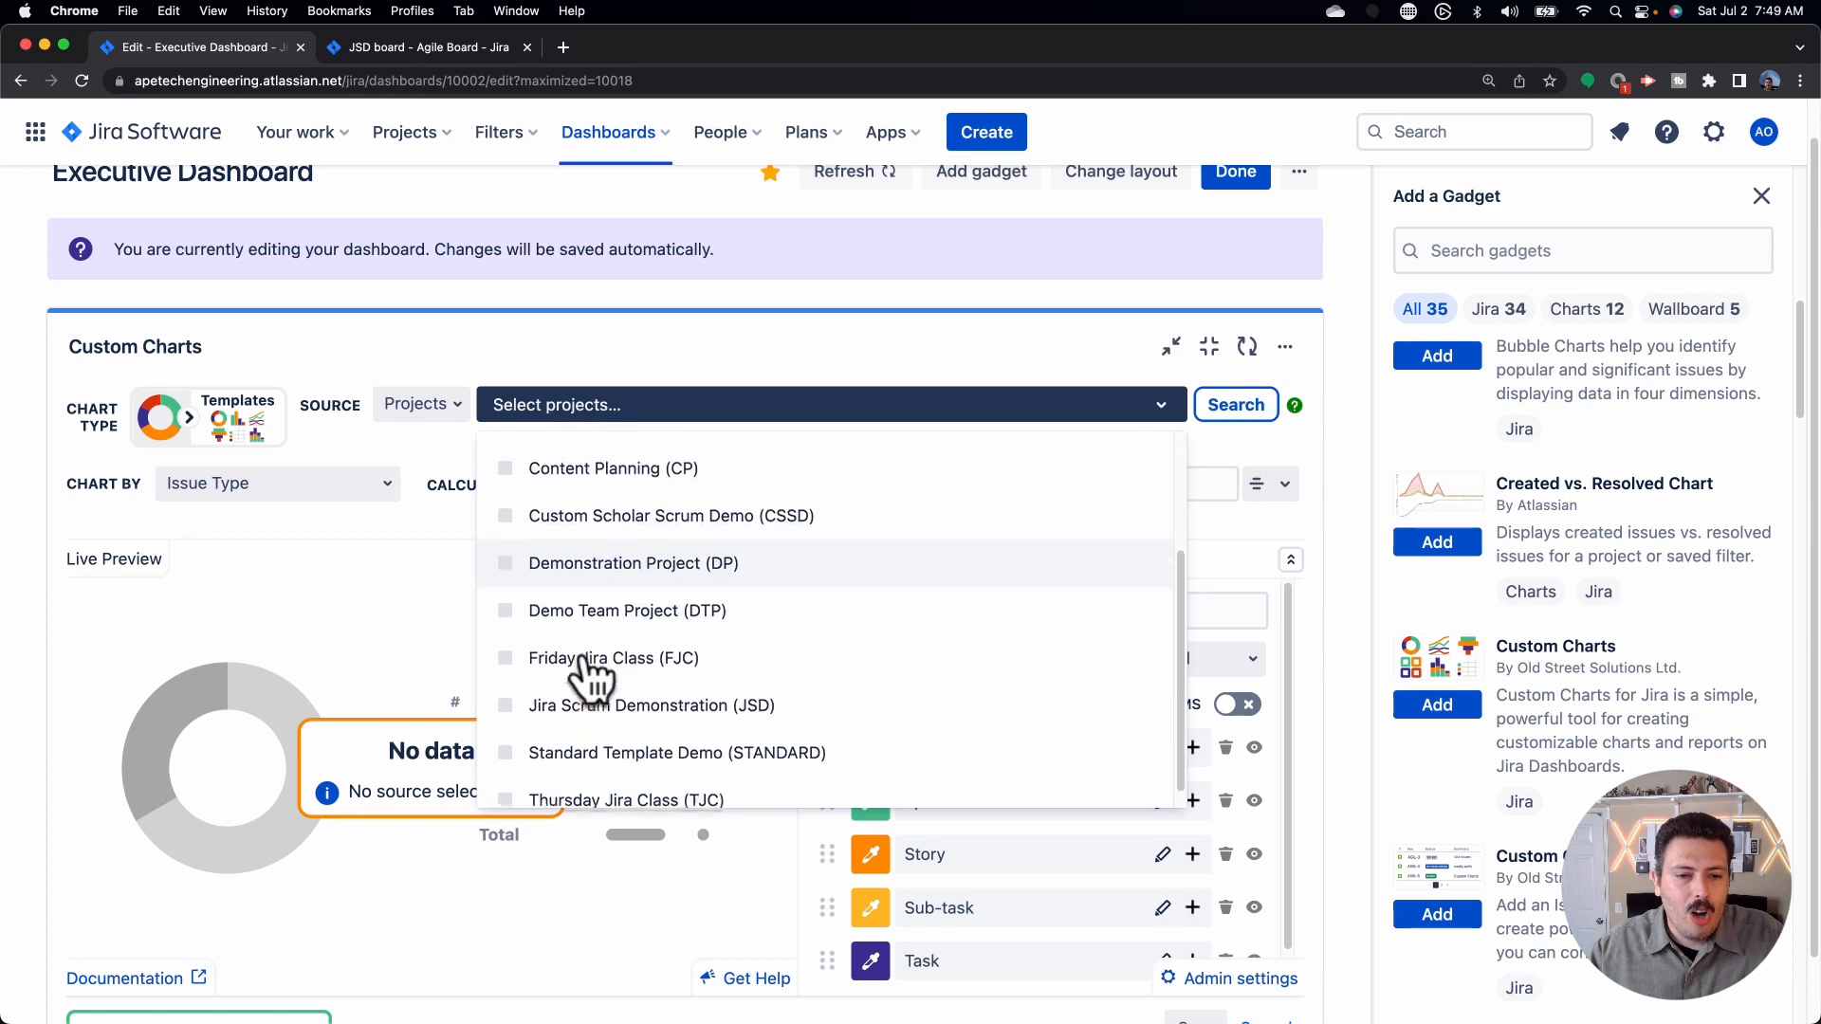
{"action": "scroll", "coordinate": [569, 699], "scroll_direction": "down", "scroll_amount": 2}
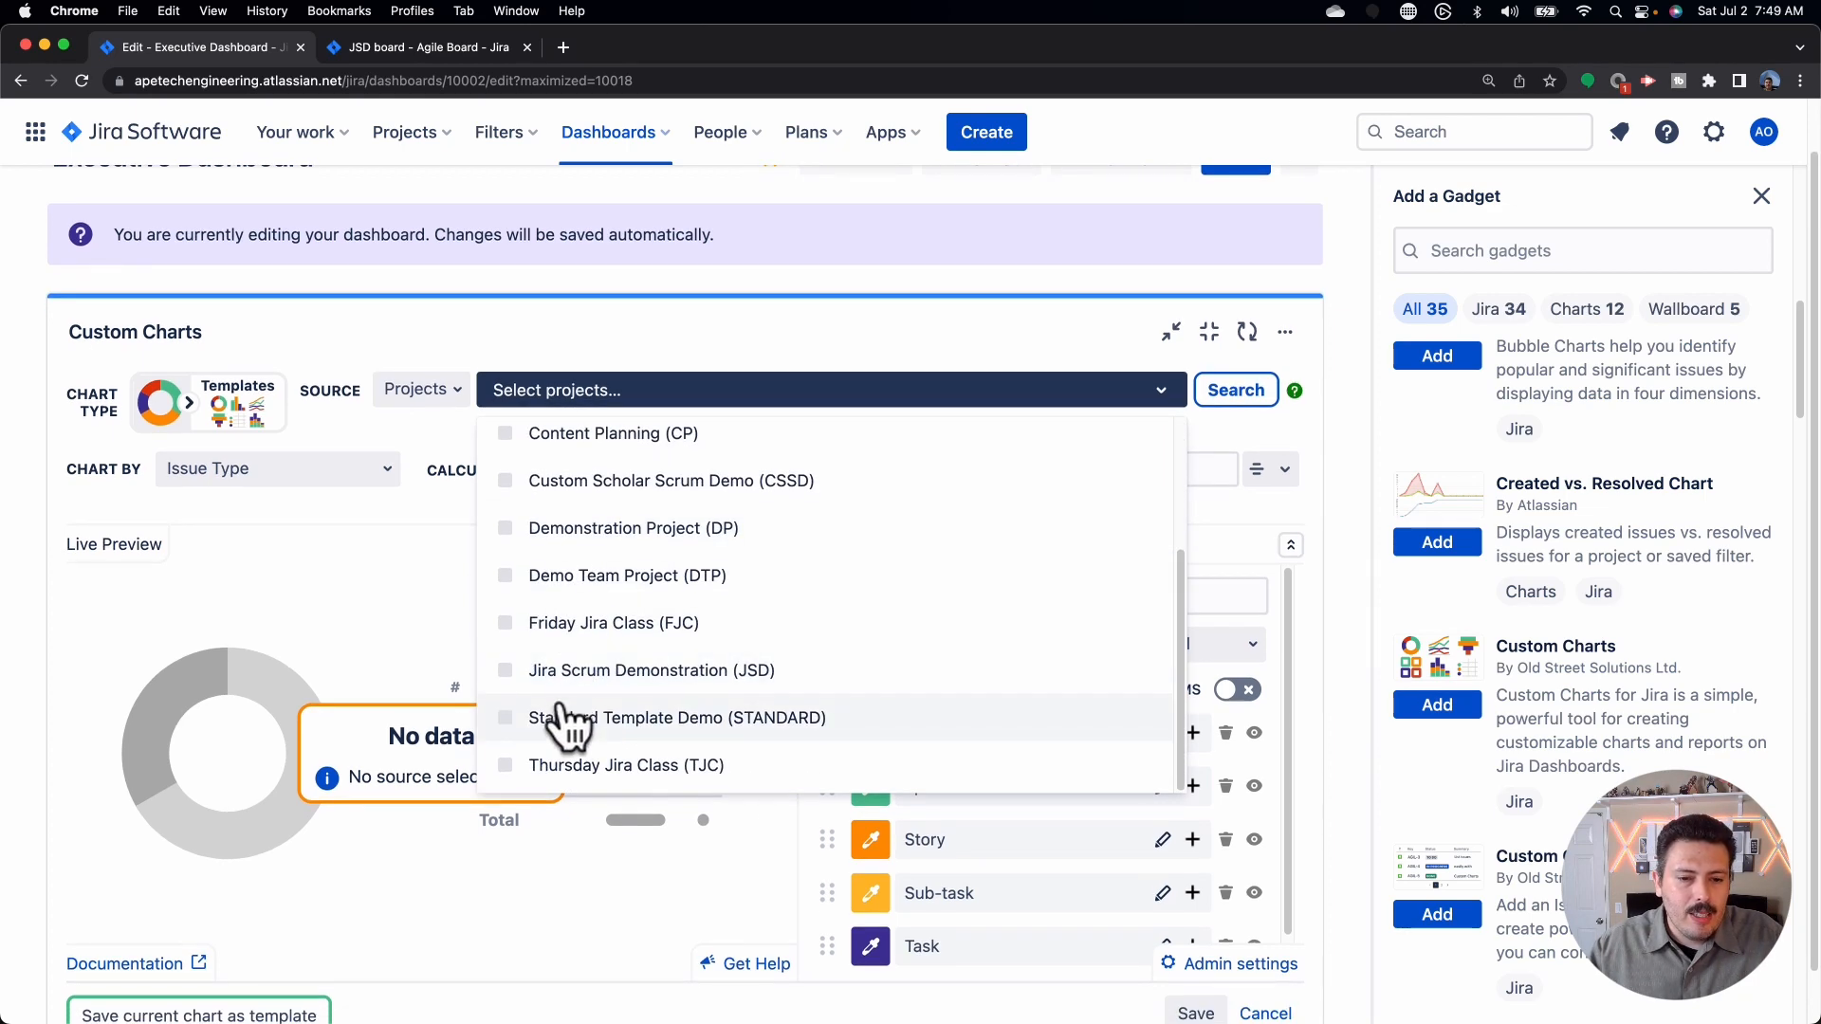
{"action": "left_click", "coordinate": [569, 673]}
{"action": "left_click", "coordinate": [1230, 396]}
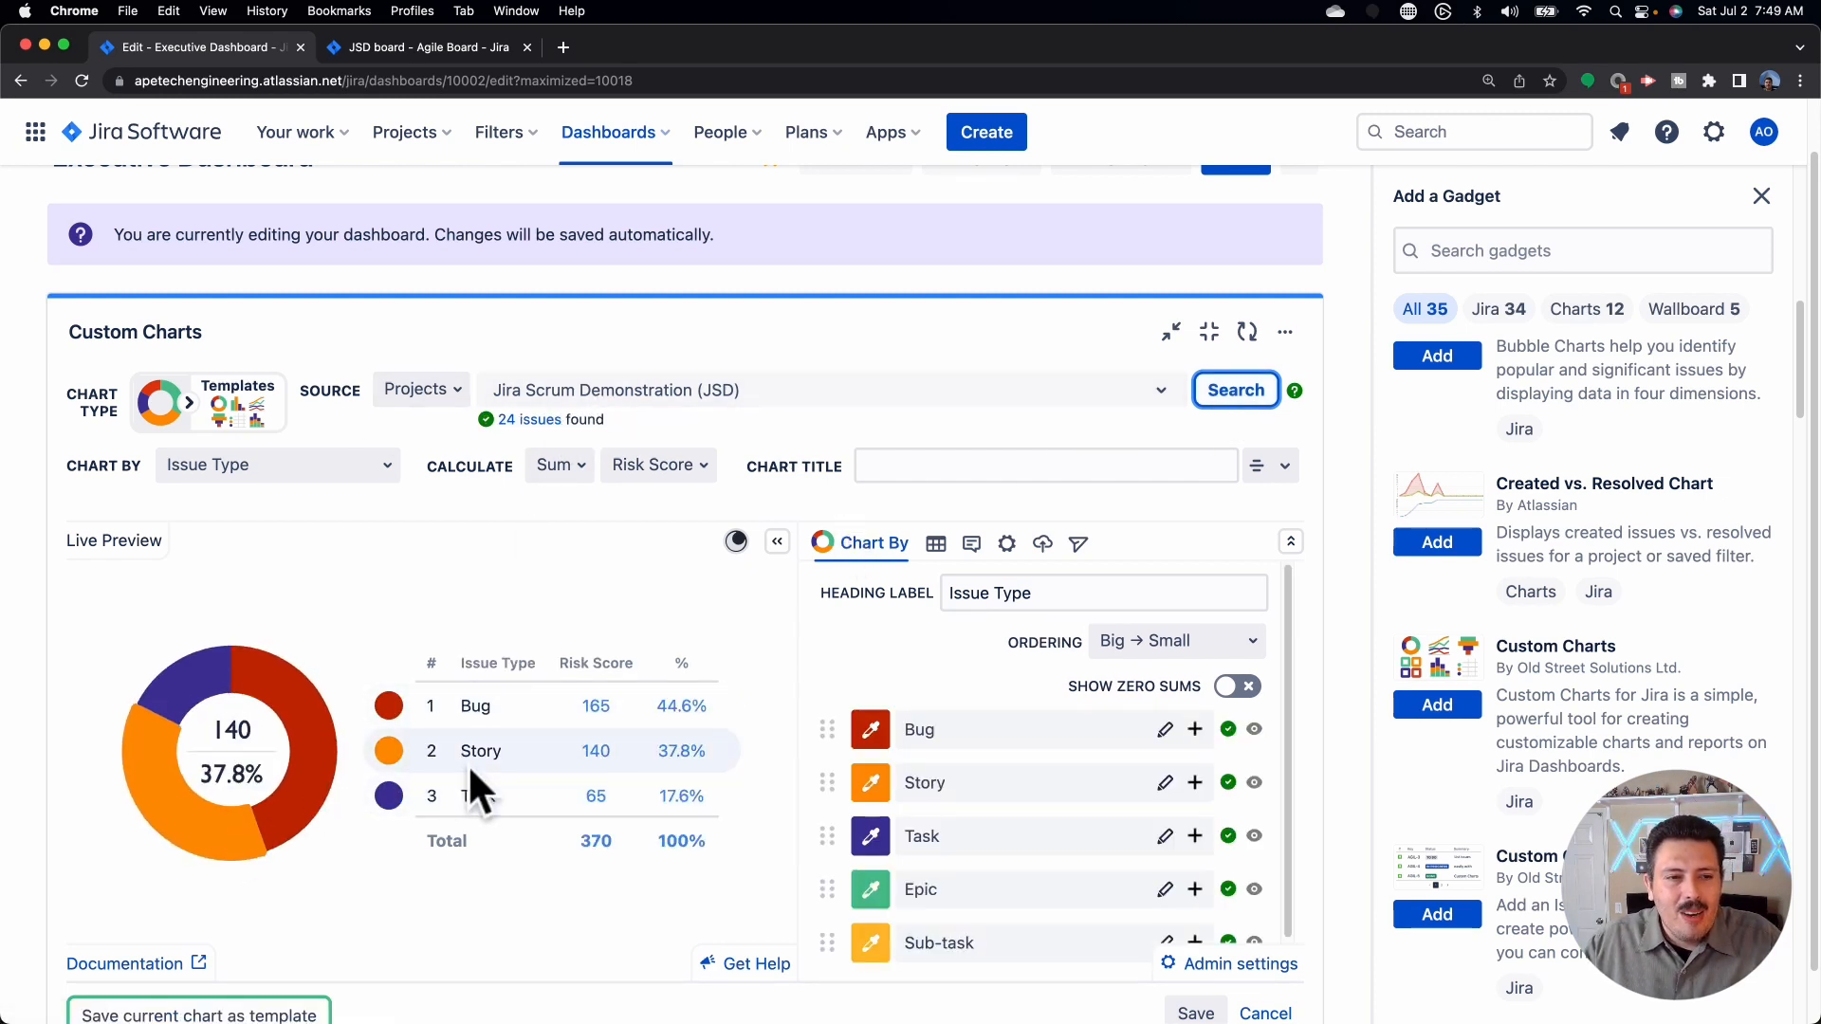
Step: Change the chart type to the simple table that lists one row per issue type
{"action": "left_click", "coordinate": [190, 403]}
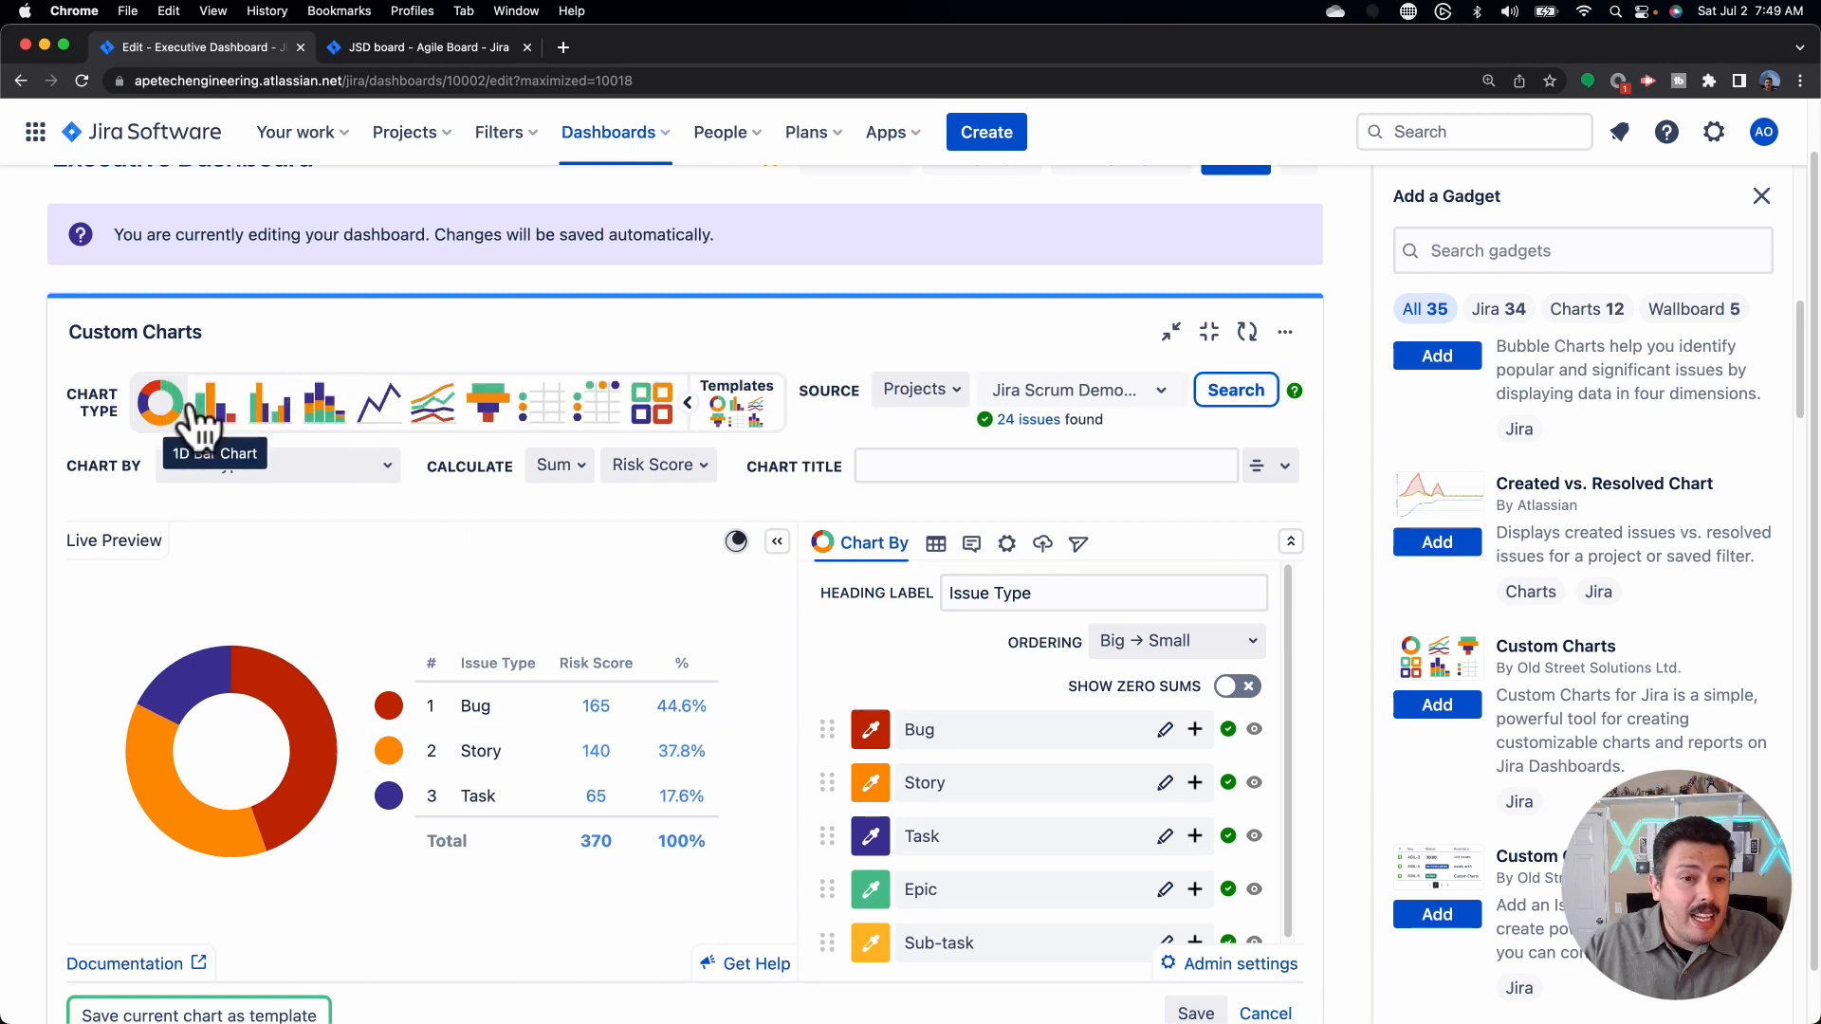
{"action": "left_click", "coordinate": [535, 400]}
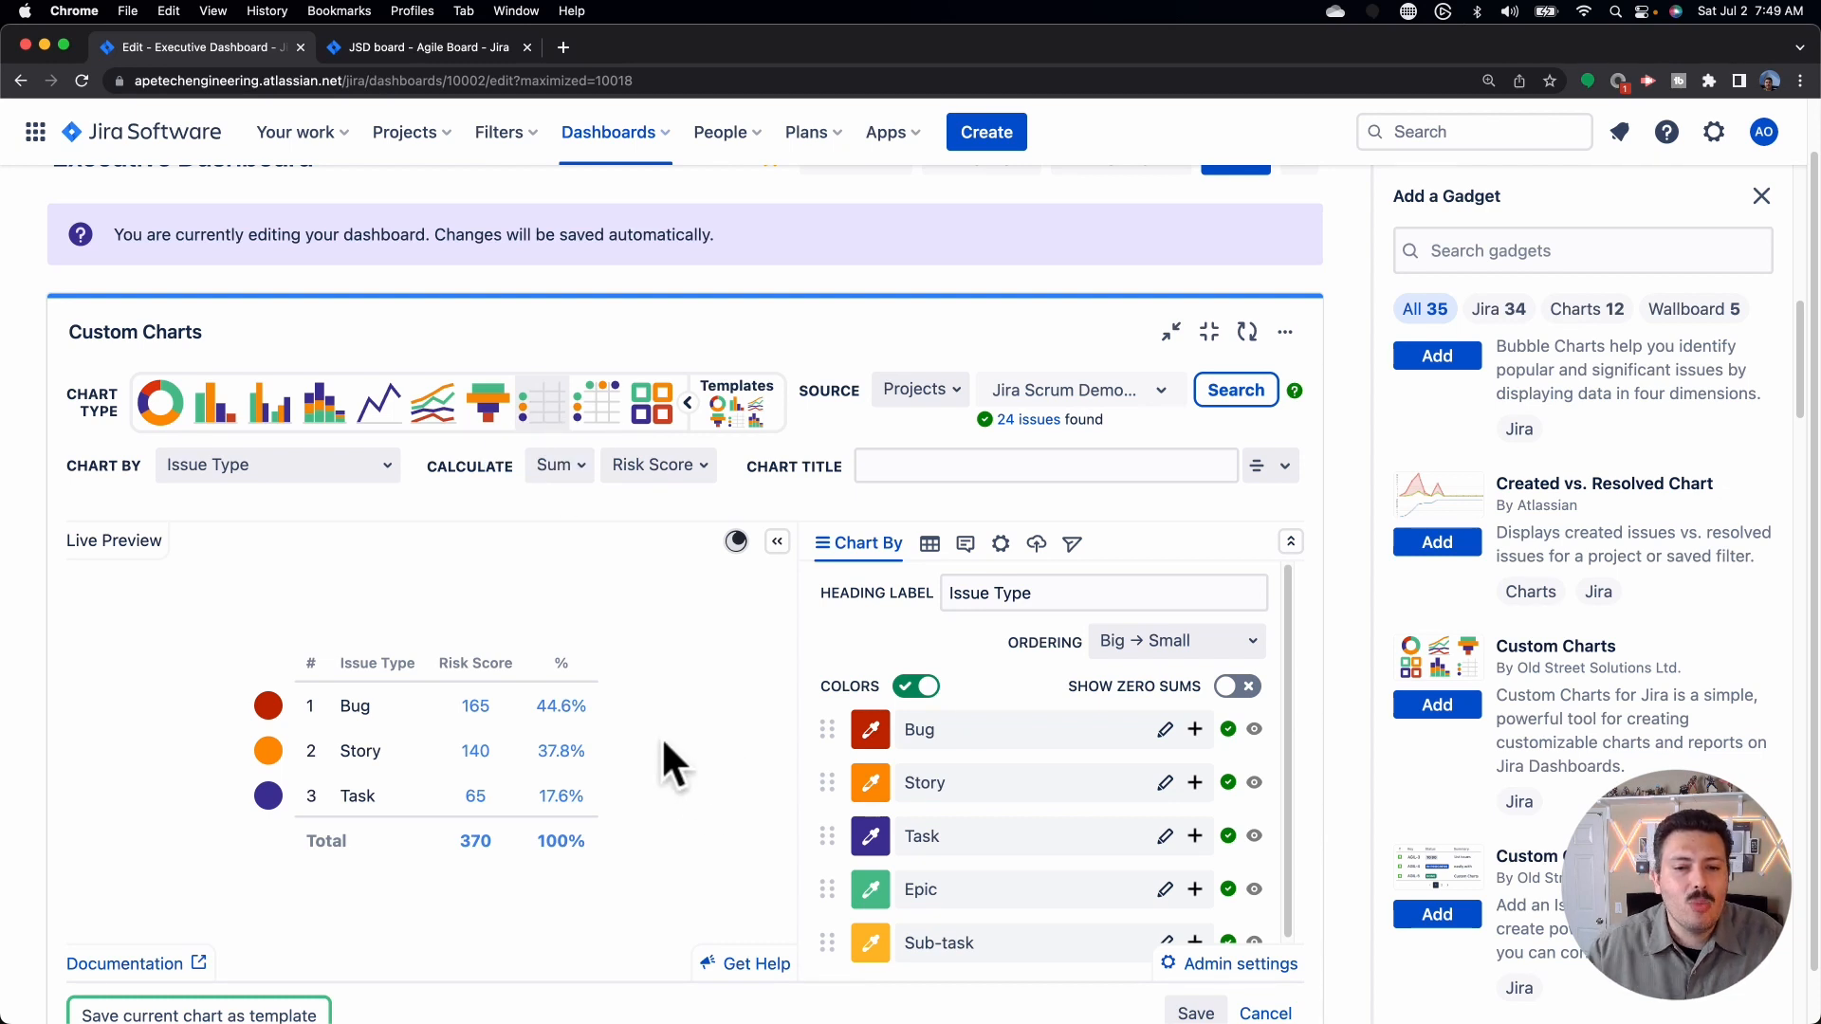
Step: Add a column to the table chart that shows the COUNT of Issues per issue type
{"action": "scroll", "coordinate": [1079, 703], "scroll_direction": "down", "scroll_amount": 1}
{"action": "scroll", "coordinate": [1056, 707], "scroll_direction": "up", "scroll_amount": 1}
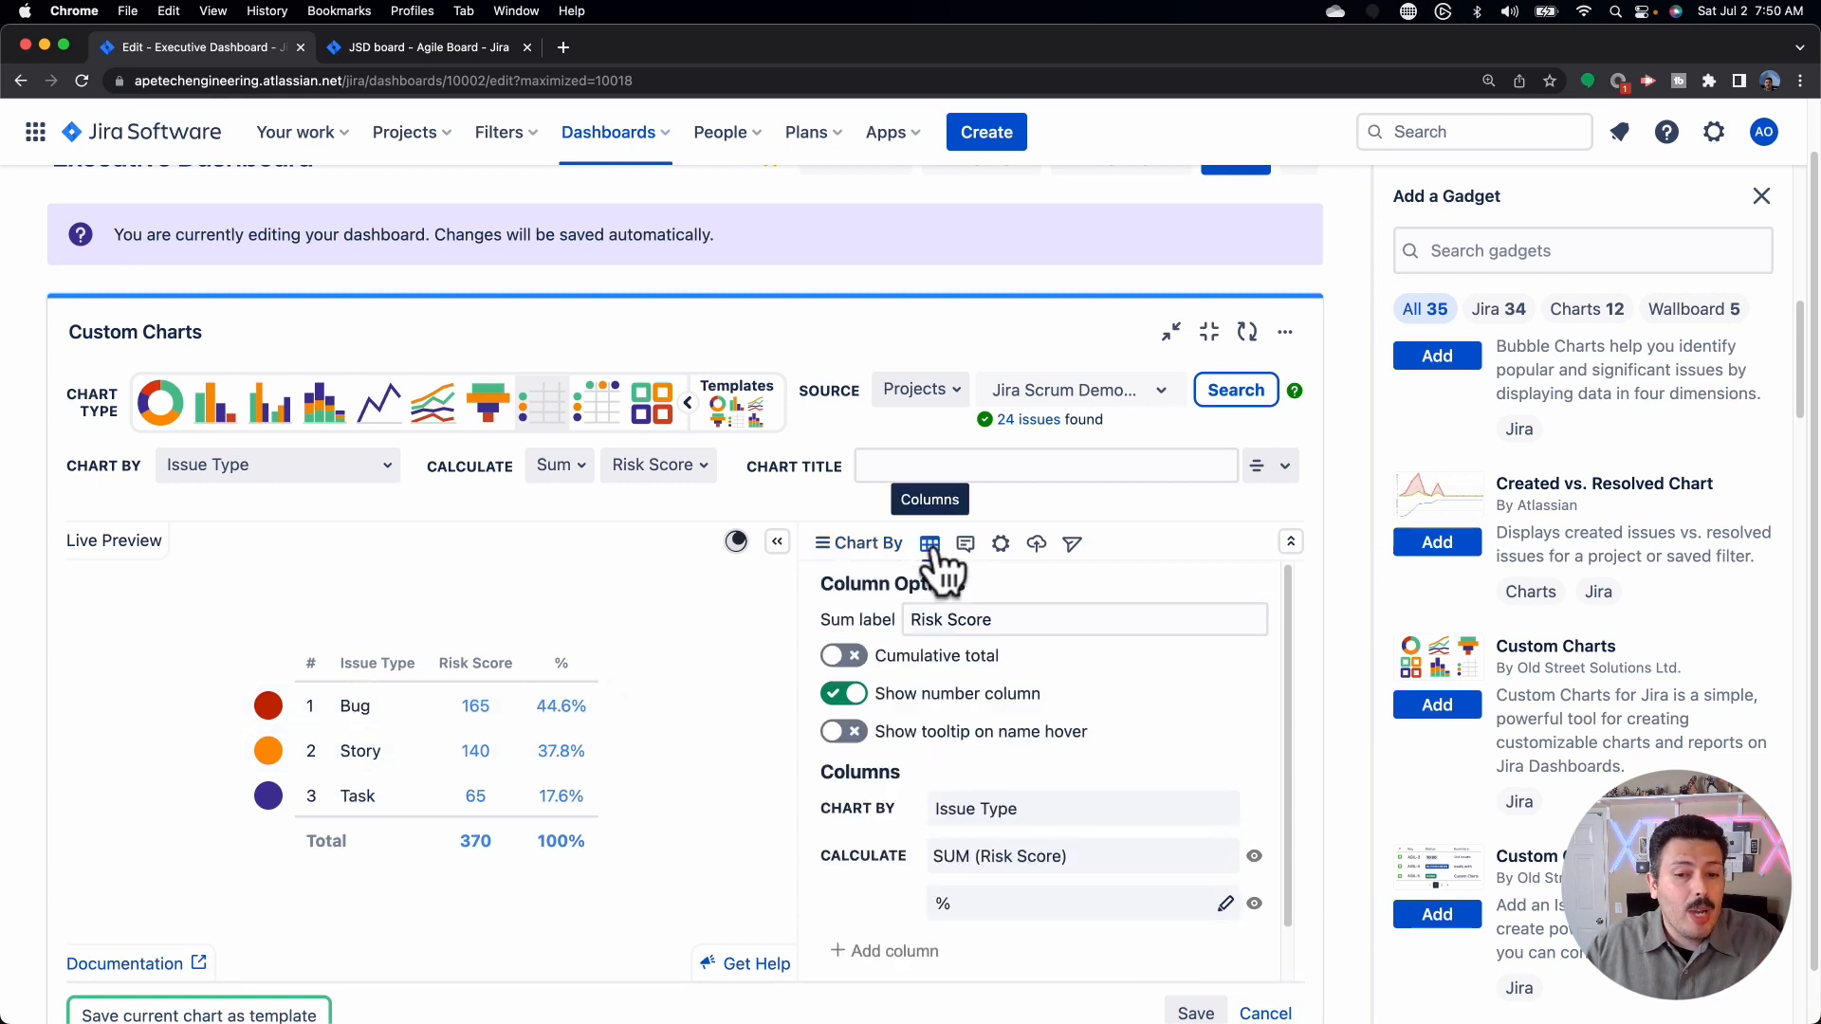
{"action": "scroll", "coordinate": [1018, 677], "scroll_direction": "down", "scroll_amount": 2}
{"action": "scroll", "coordinate": [1021, 677], "scroll_direction": "down", "scroll_amount": 2}
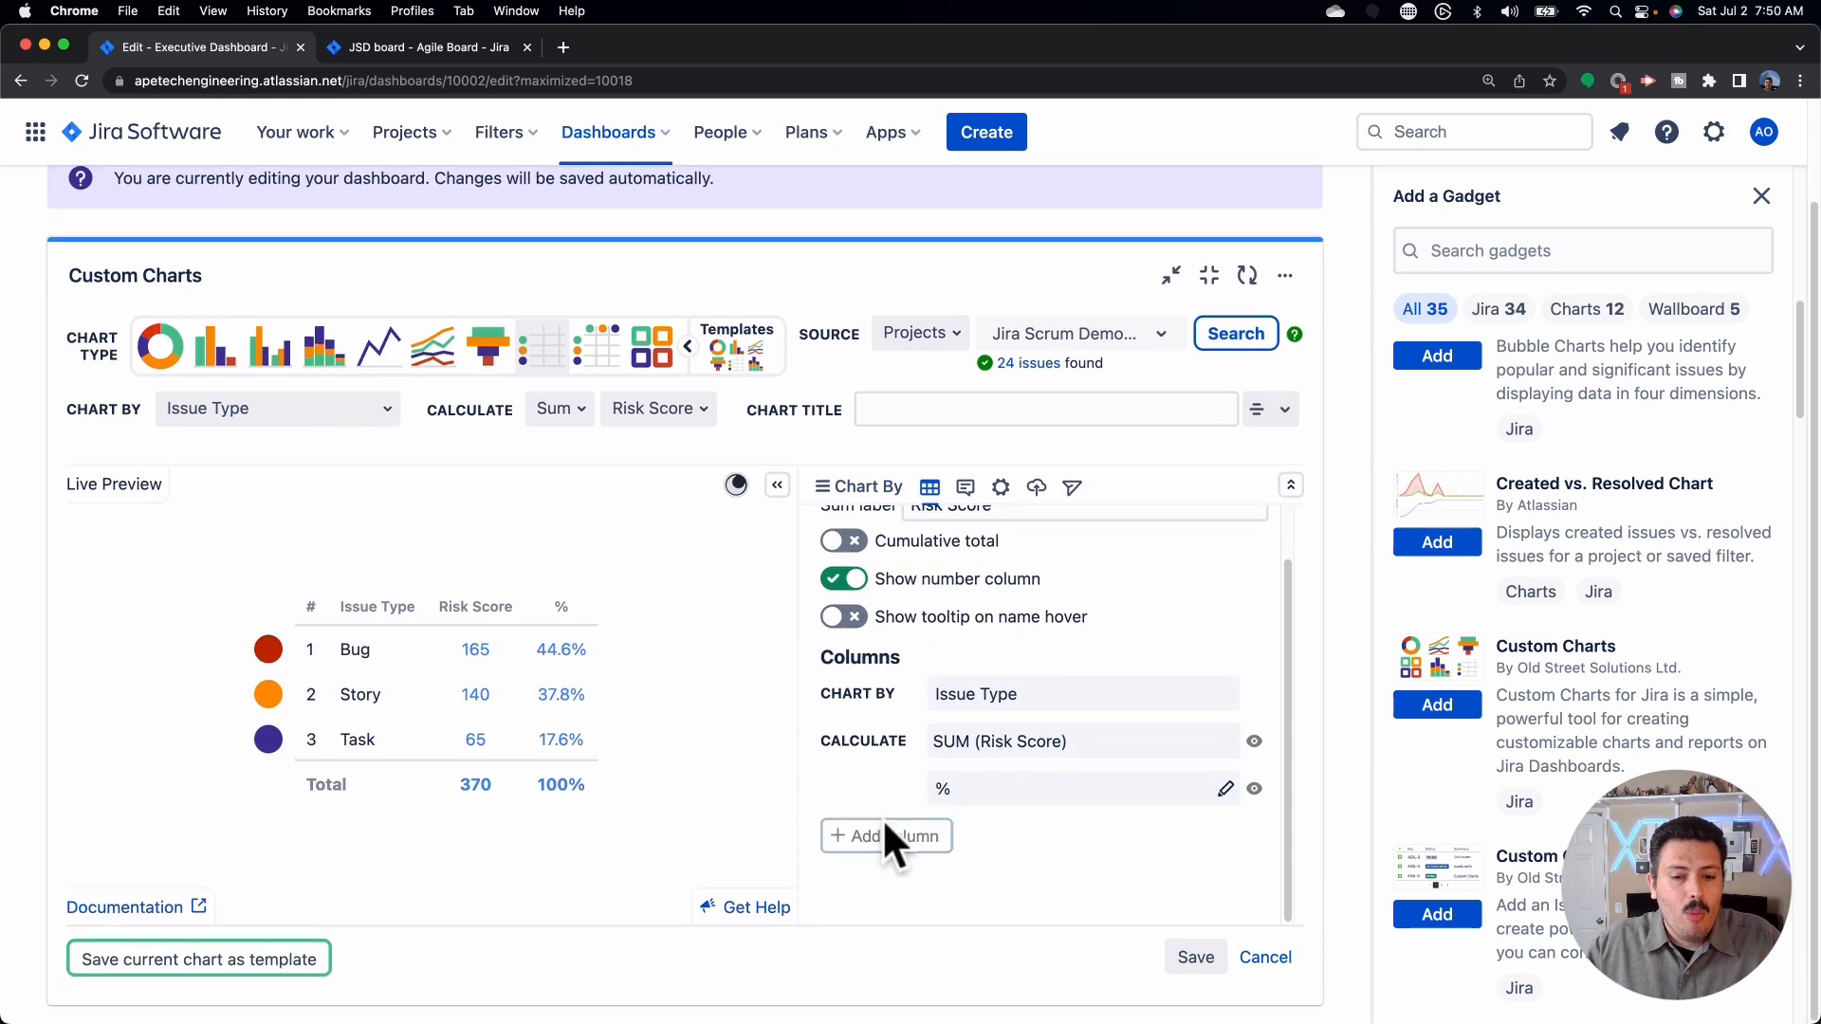
{"action": "left_click", "coordinate": [877, 836]}
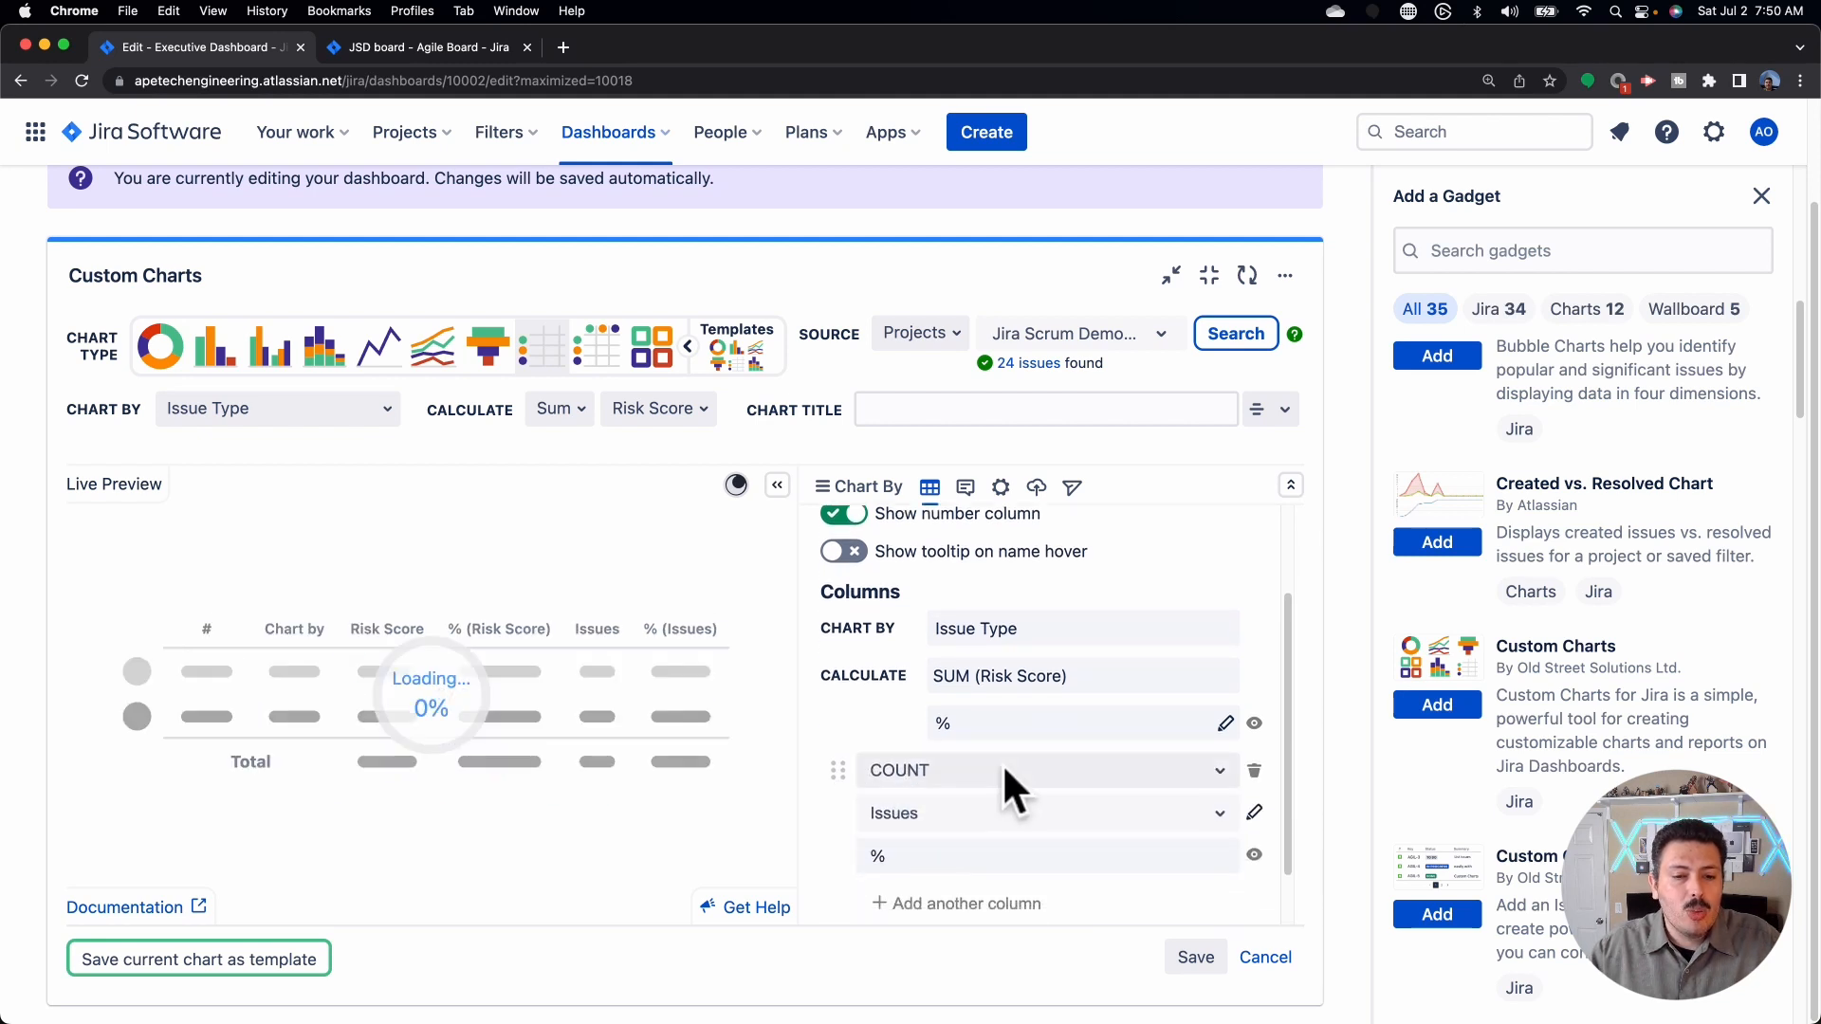
Step: Add another column that calculates the SUM of Story Points and save the Custom Charts gadget
{"action": "scroll", "coordinate": [854, 759], "scroll_direction": "down", "scroll_amount": 2}
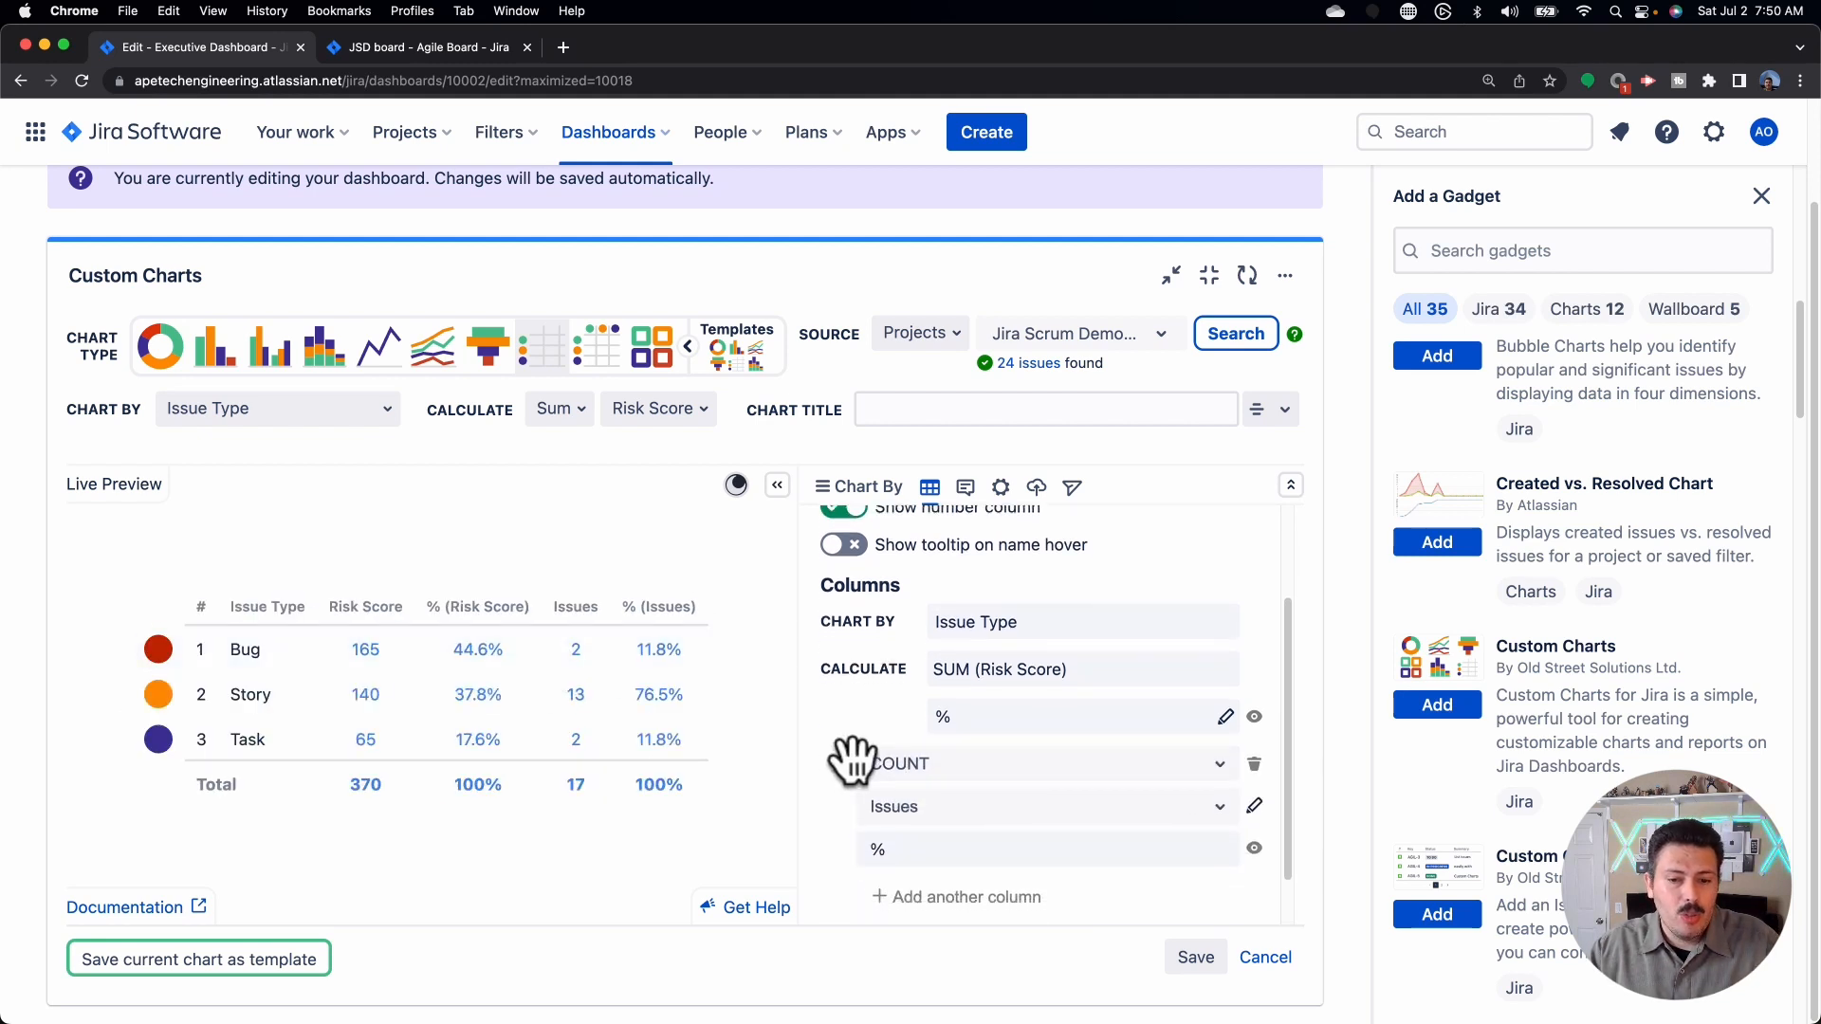
{"action": "left_click", "coordinate": [892, 838]}
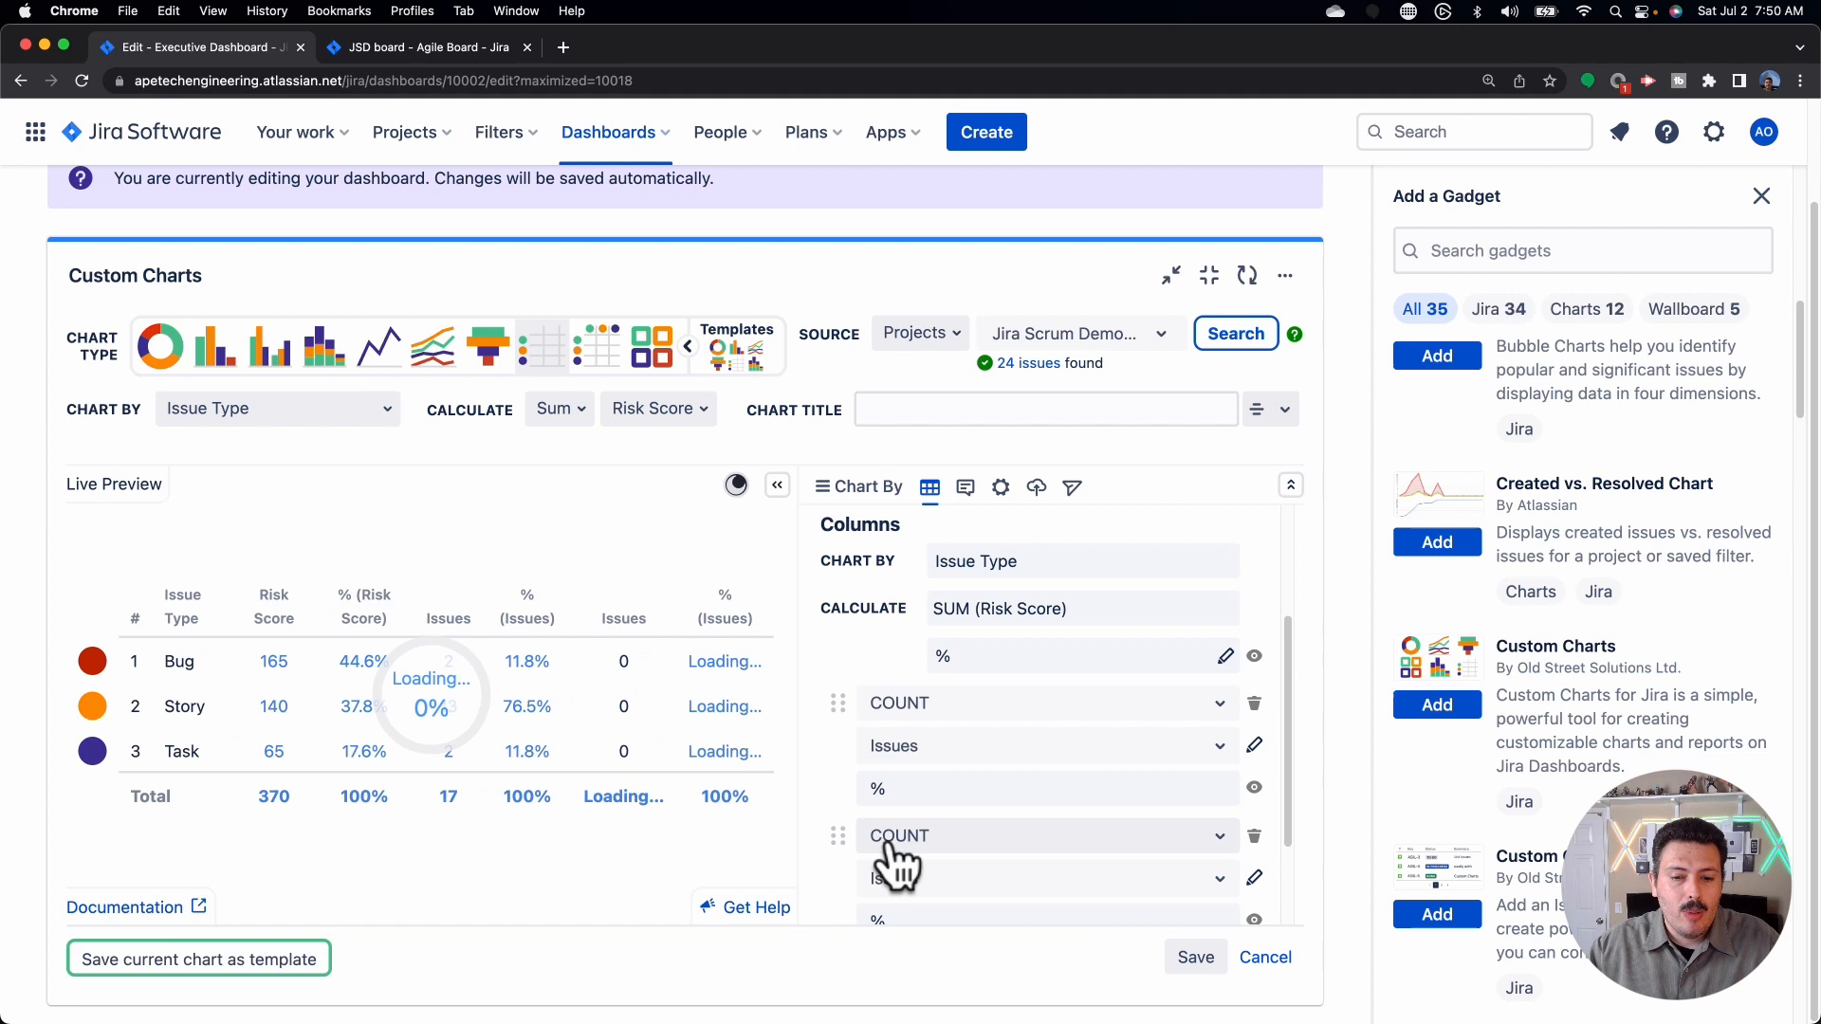
{"action": "left_click", "coordinate": [943, 823]}
{"action": "left_click", "coordinate": [942, 910]}
{"action": "scroll", "coordinate": [977, 872], "scroll_direction": "down", "scroll_amount": 2}
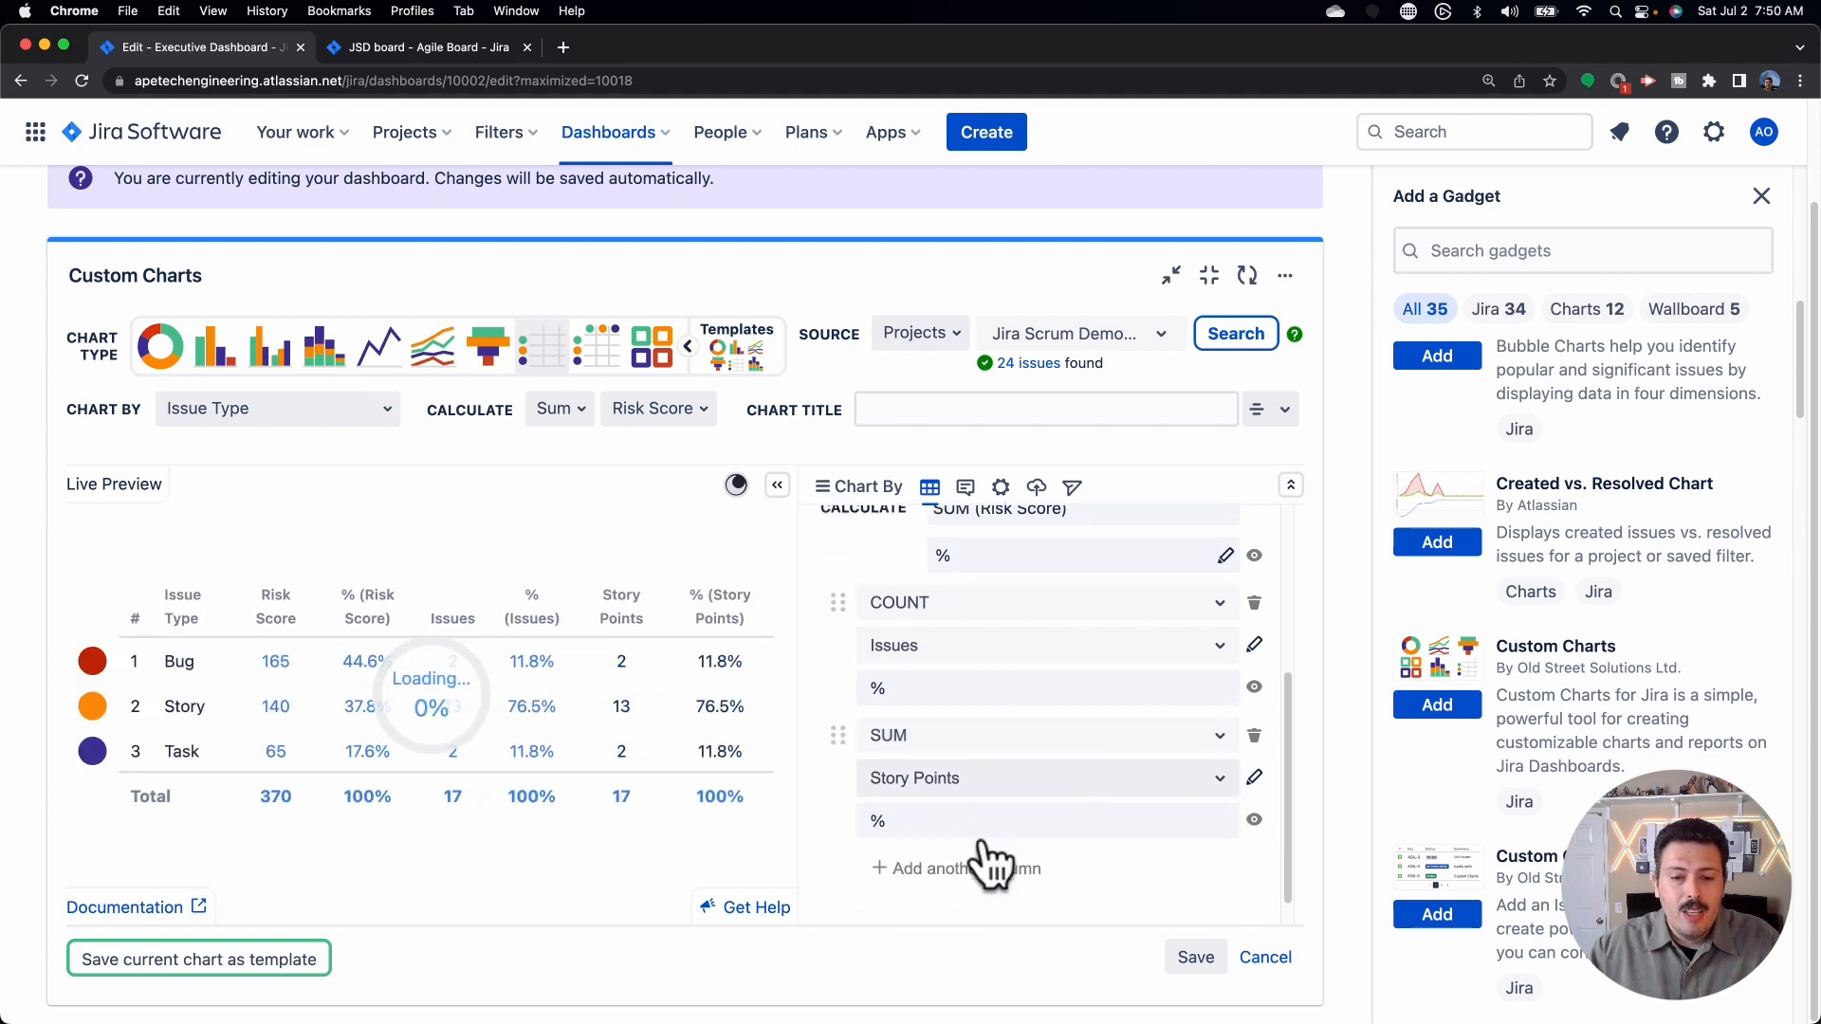
{"action": "left_click", "coordinate": [996, 763]}
{"action": "left_click", "coordinate": [995, 770]}
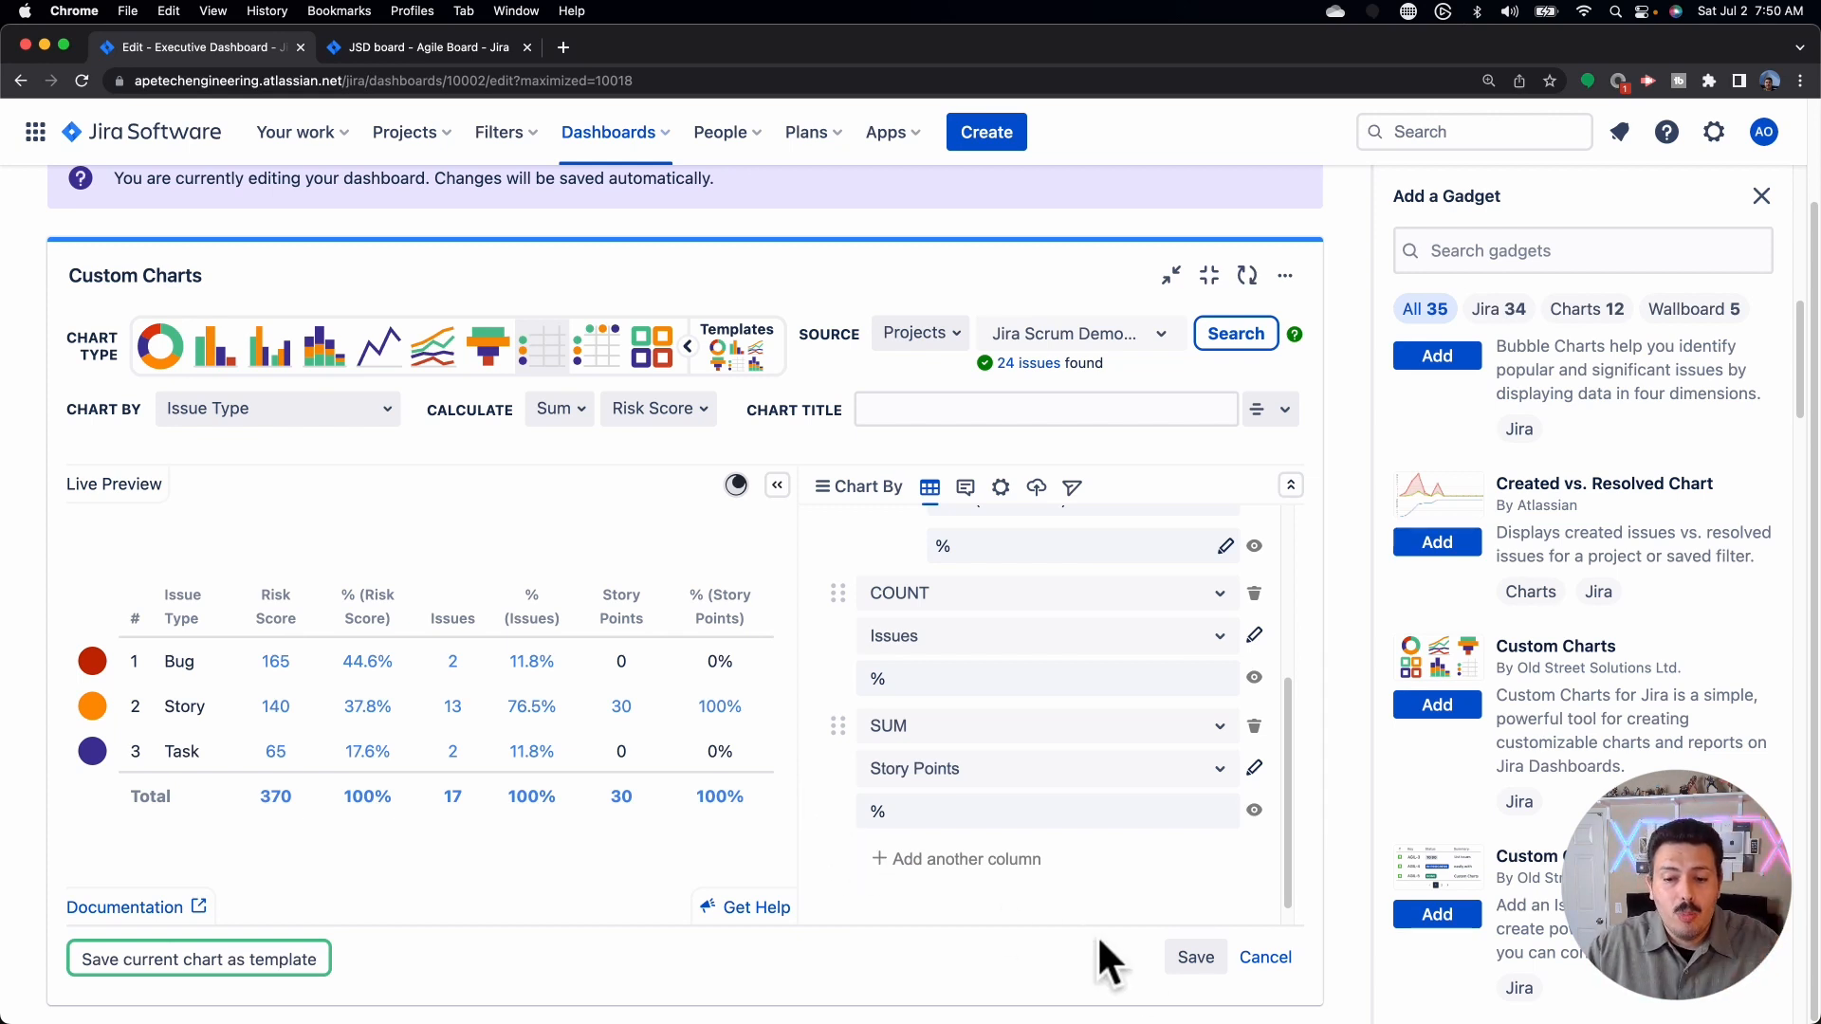
{"action": "left_click", "coordinate": [1196, 960]}
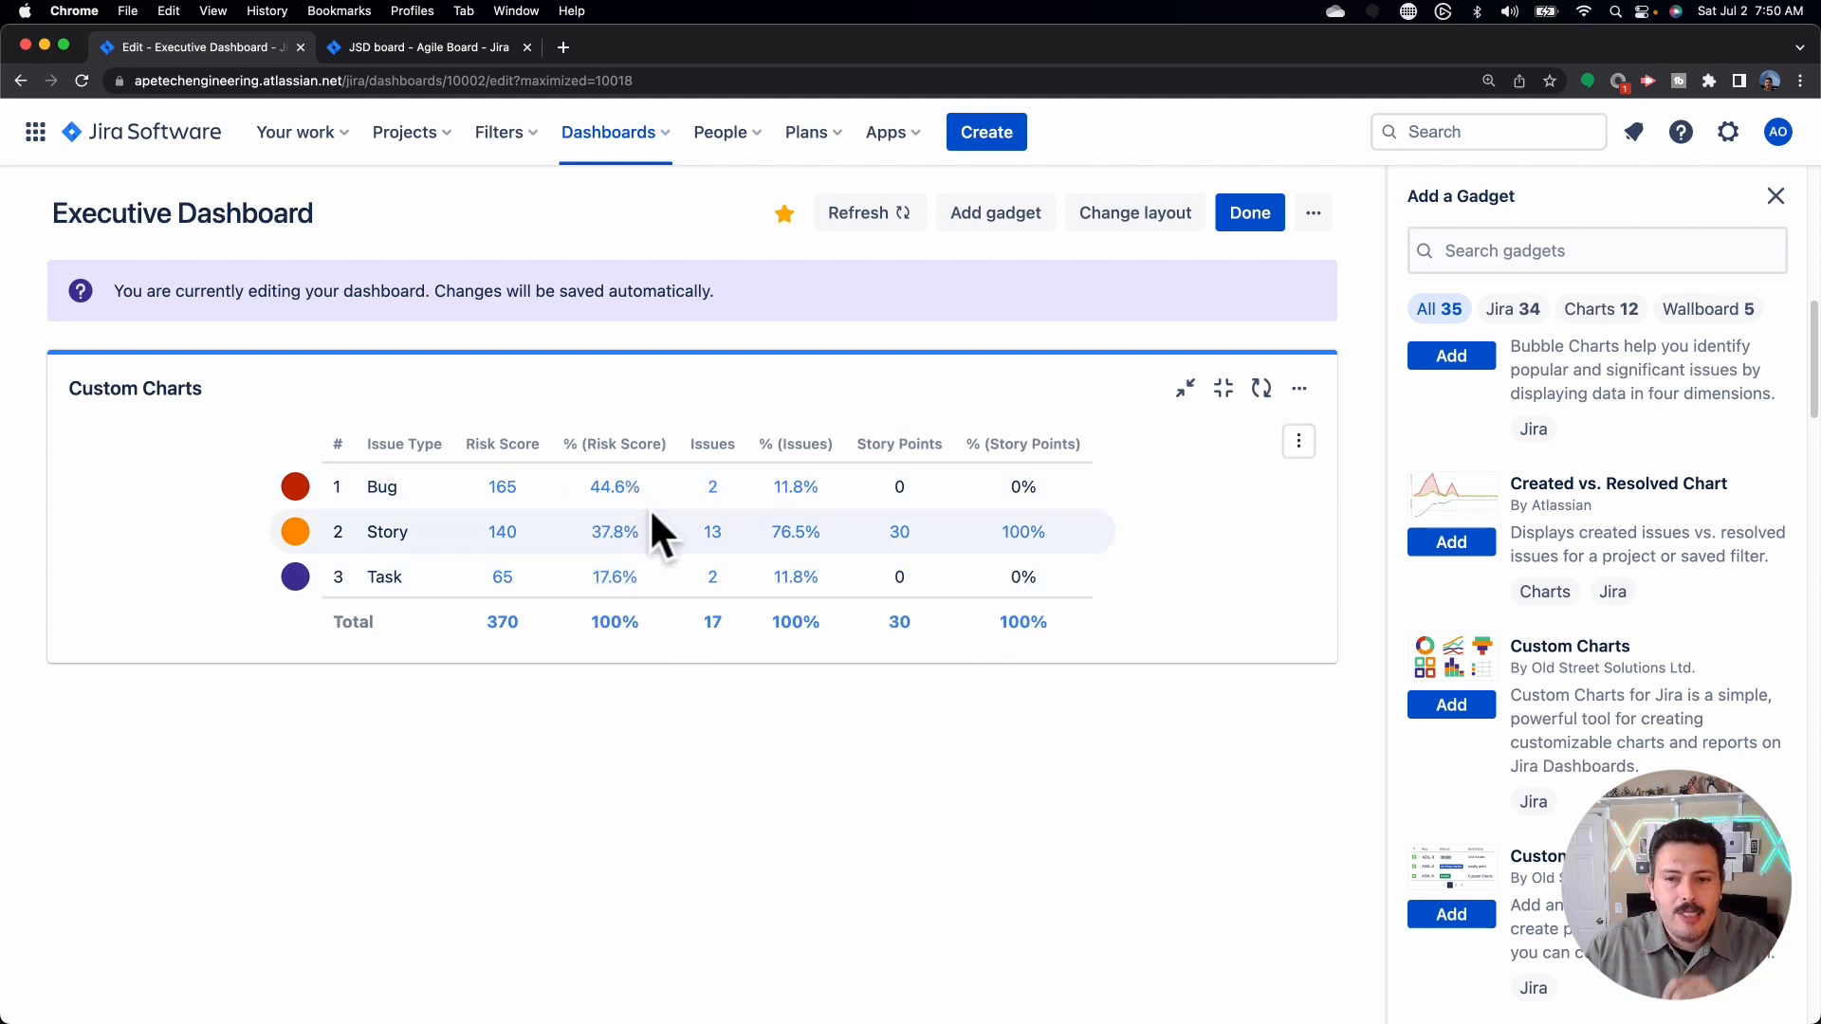
Step: Reconfigure the gadget to hide the % columns for Risk Score, Issues and Story Points, and save it
{"action": "left_click", "coordinate": [1297, 390]}
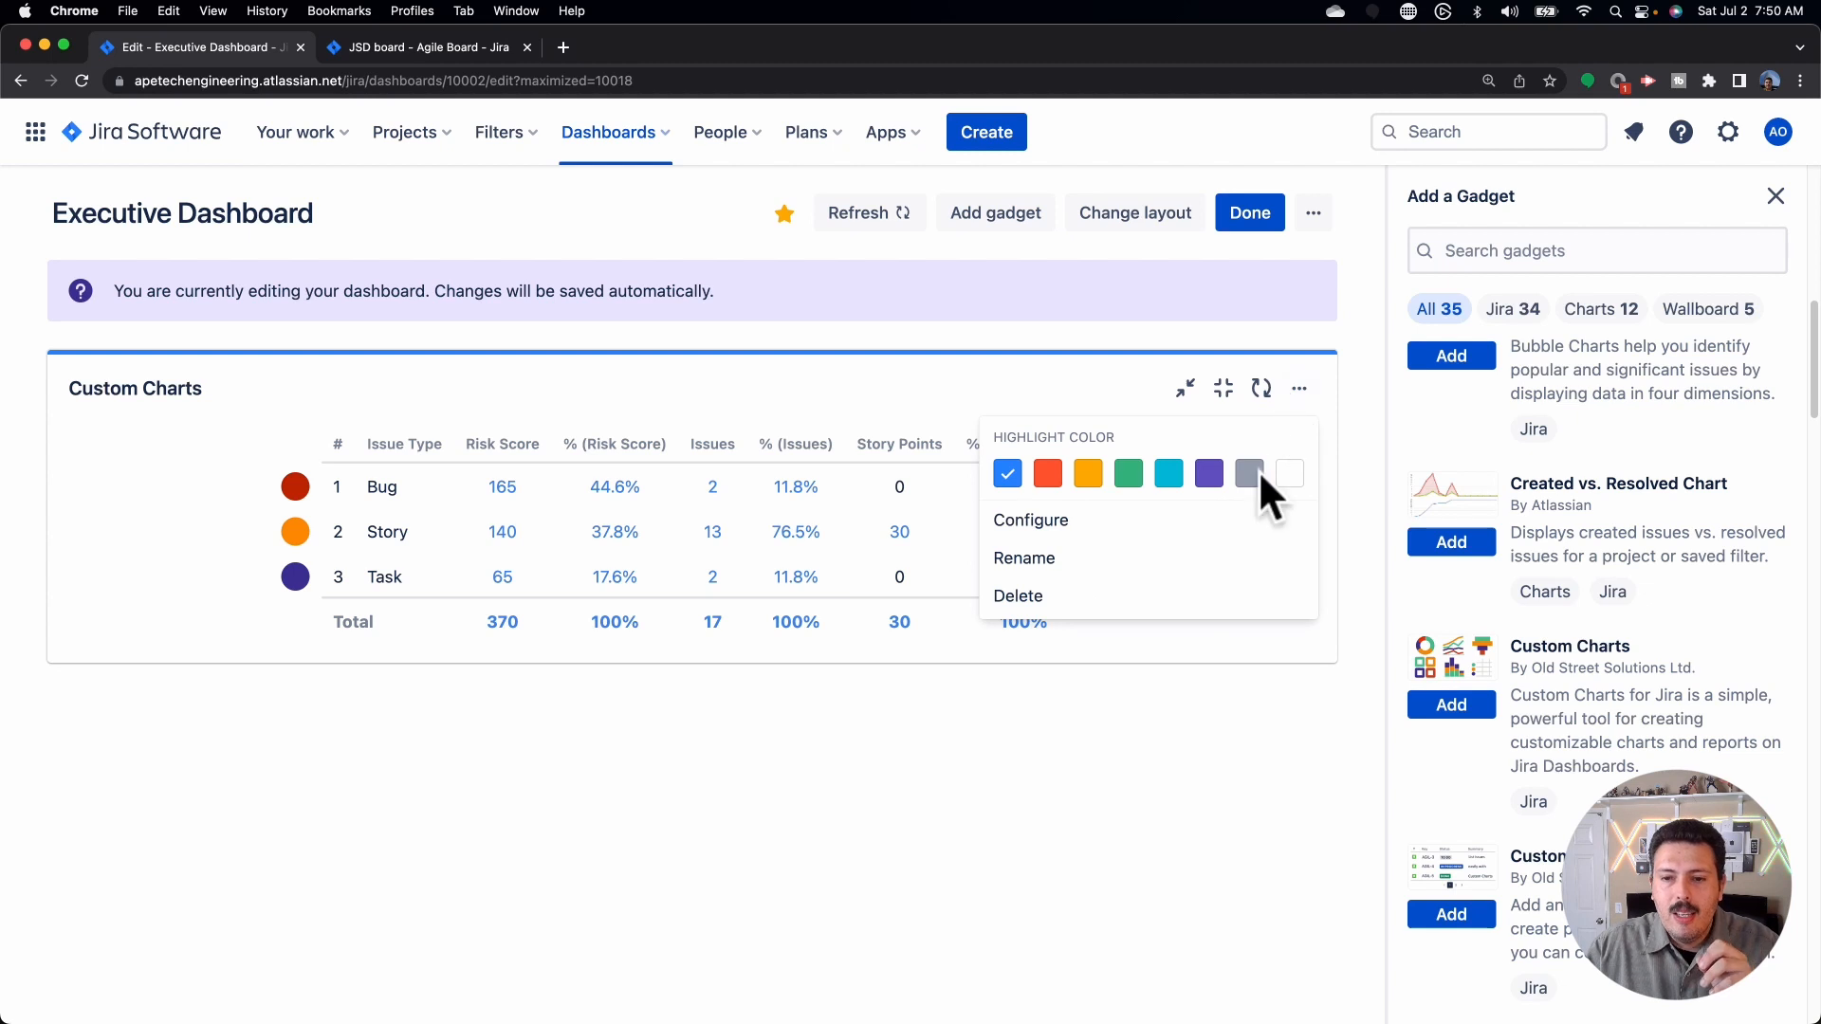
{"action": "left_click", "coordinate": [1234, 512]}
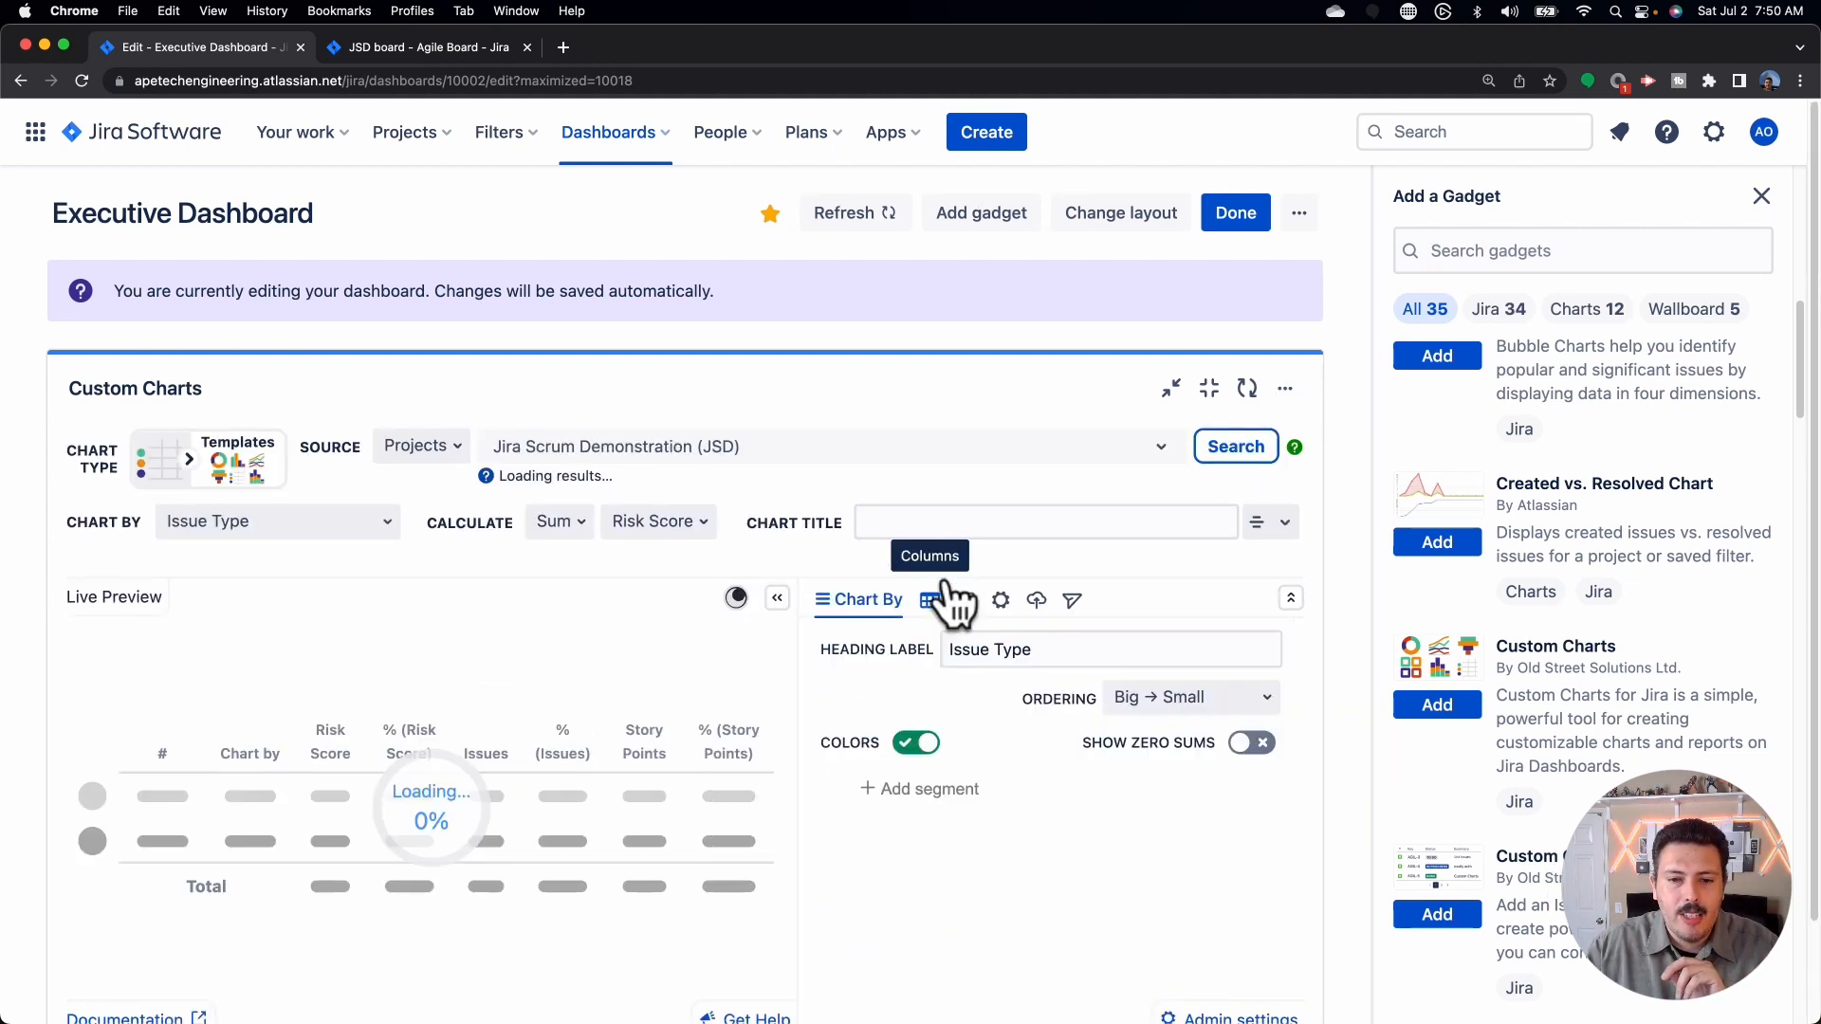
{"action": "scroll", "coordinate": [1072, 645], "scroll_direction": "down", "scroll_amount": 2}
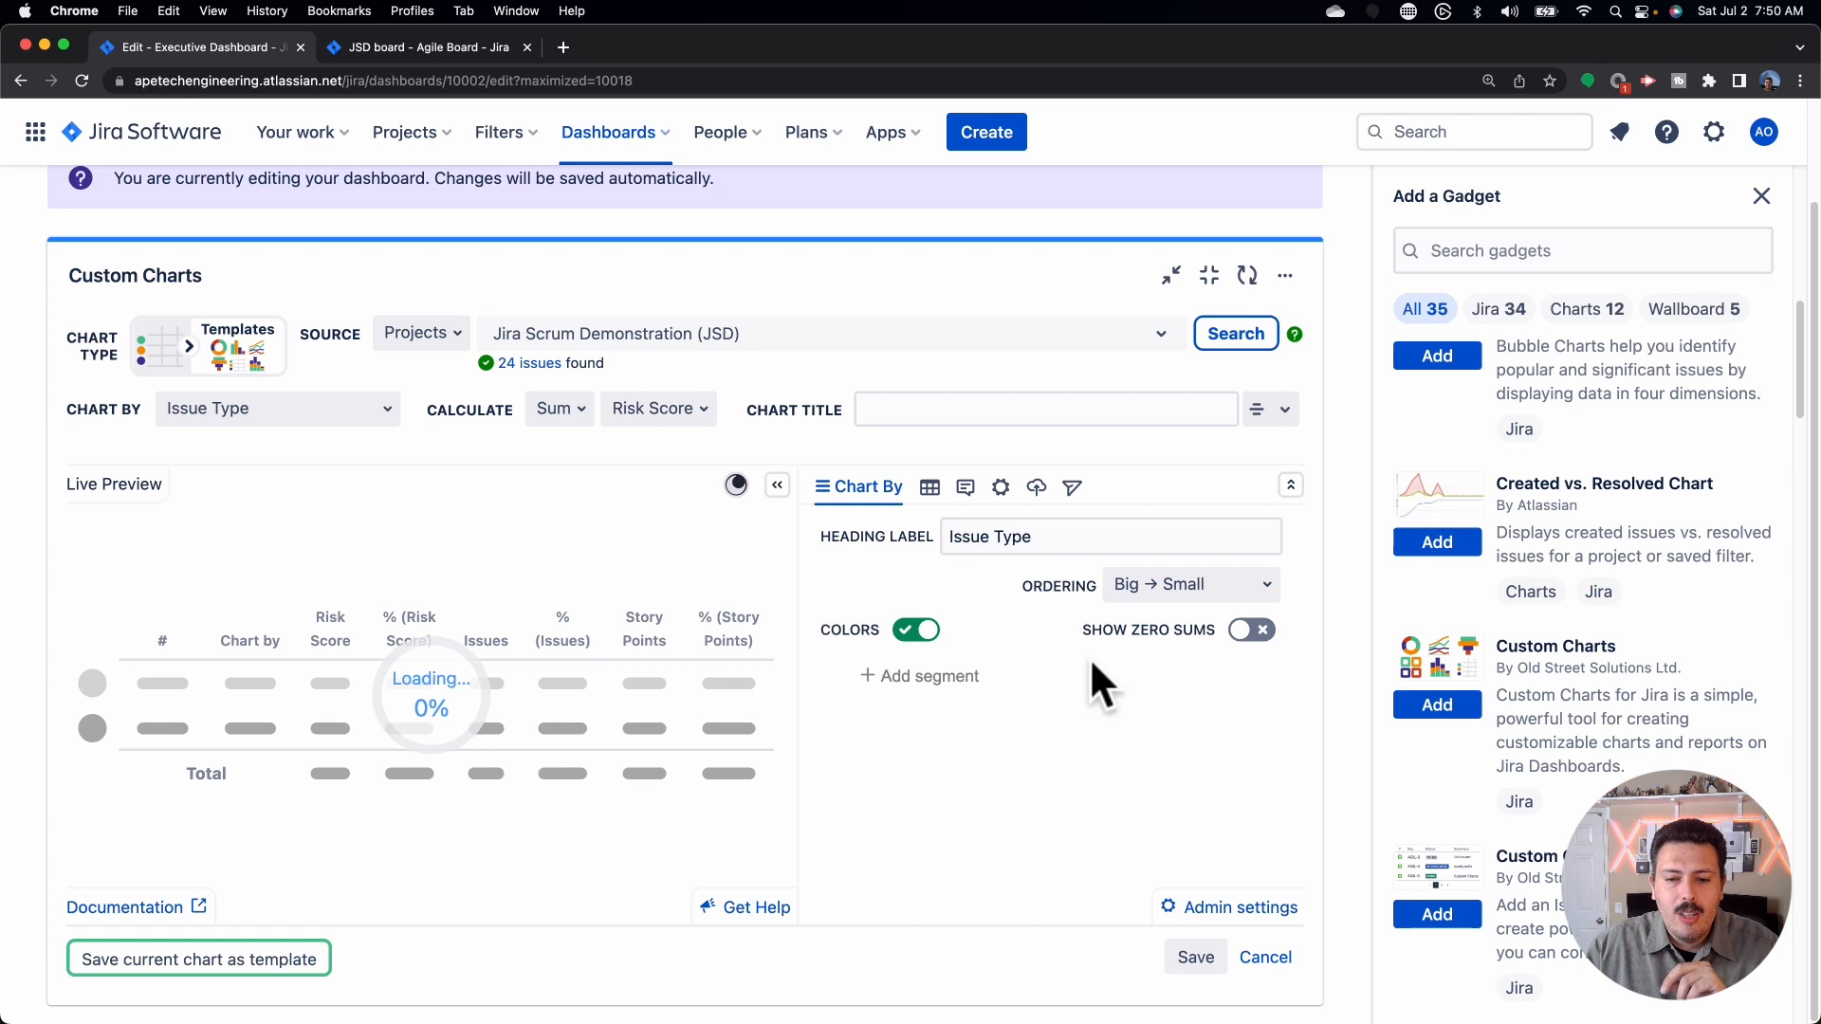
{"action": "left_click", "coordinate": [929, 487]}
{"action": "scroll", "coordinate": [1135, 623], "scroll_direction": "down", "scroll_amount": 5}
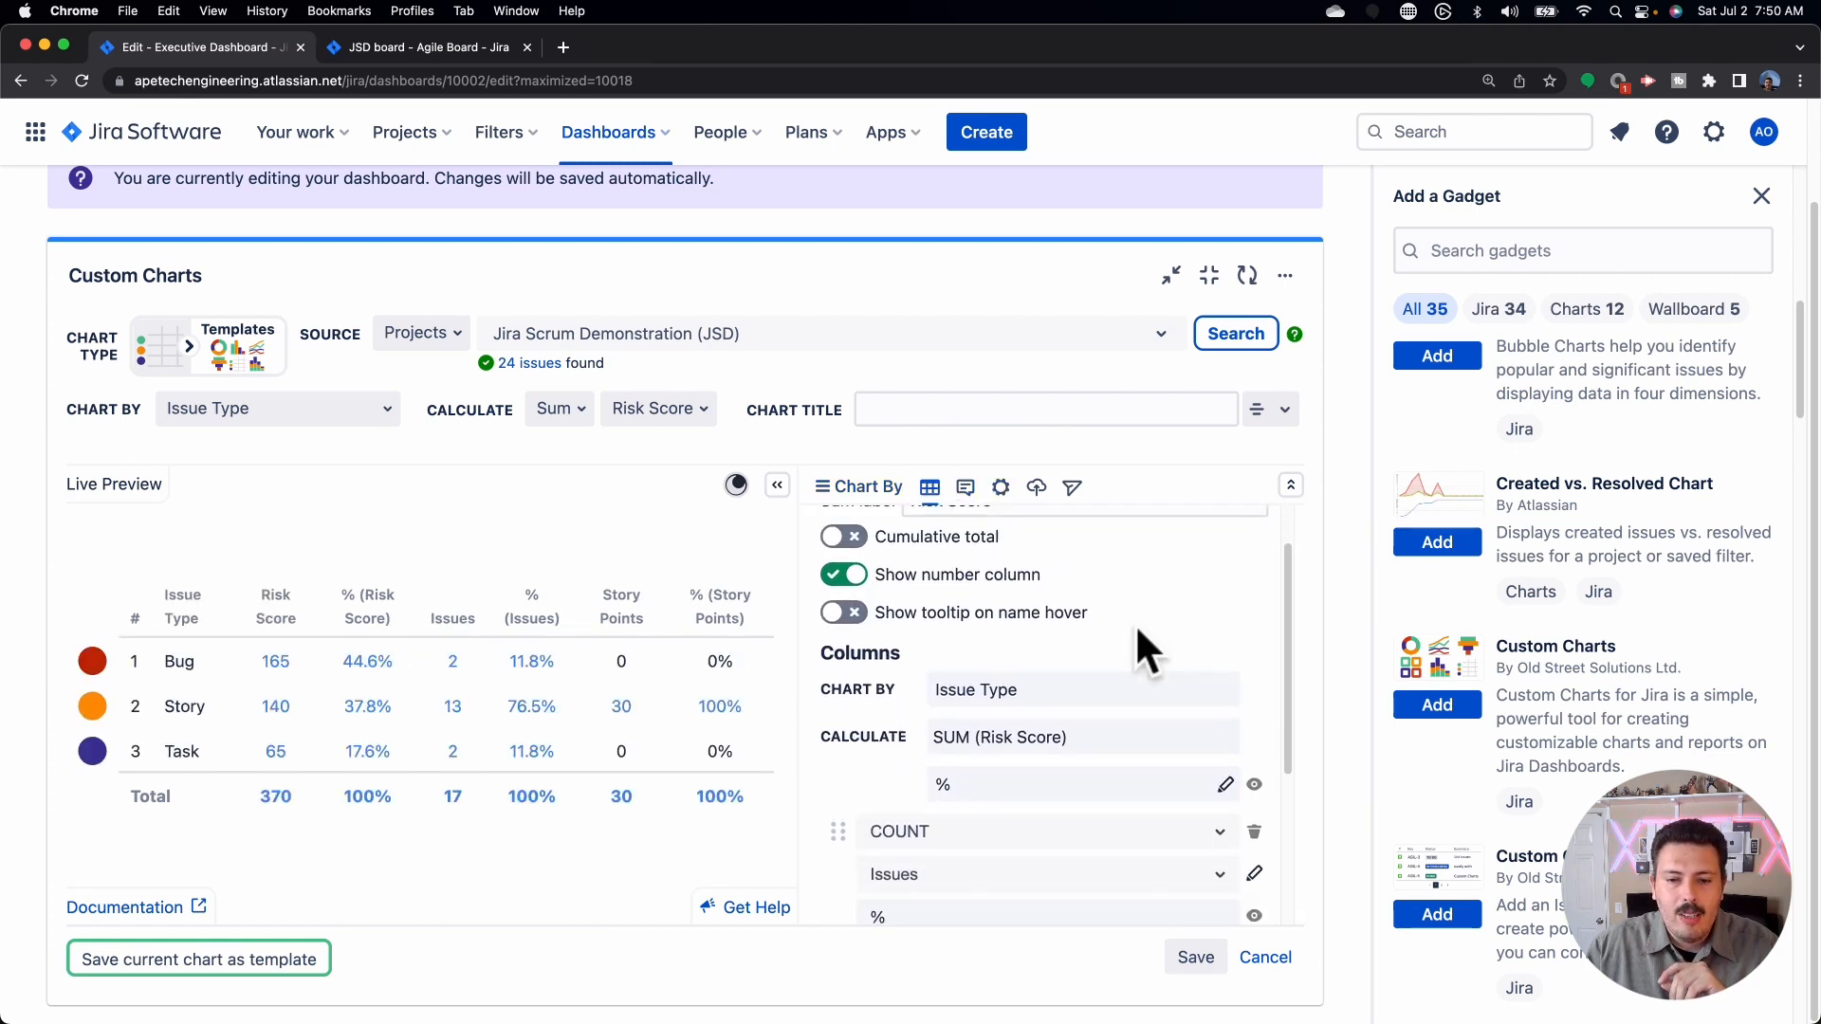
{"action": "left_click", "coordinate": [1253, 604]}
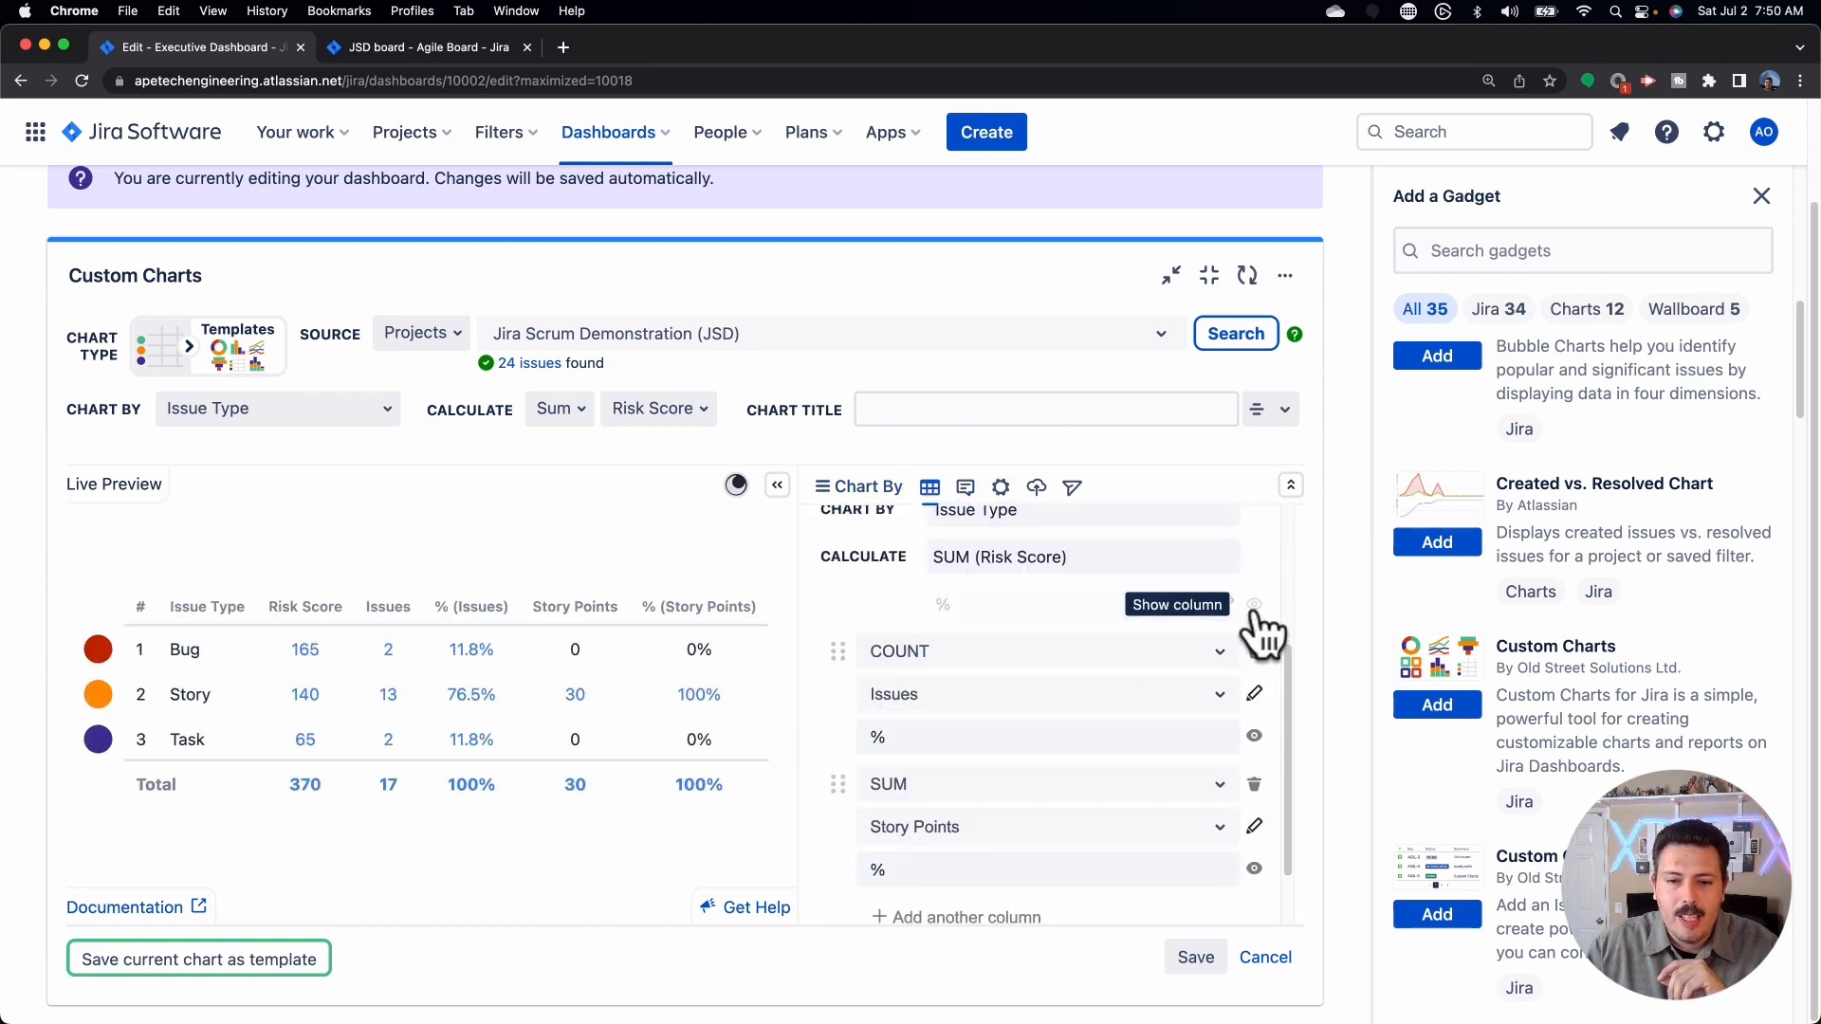
{"action": "scroll", "coordinate": [1250, 663], "scroll_direction": "down", "scroll_amount": 1}
{"action": "left_click", "coordinate": [1254, 705]}
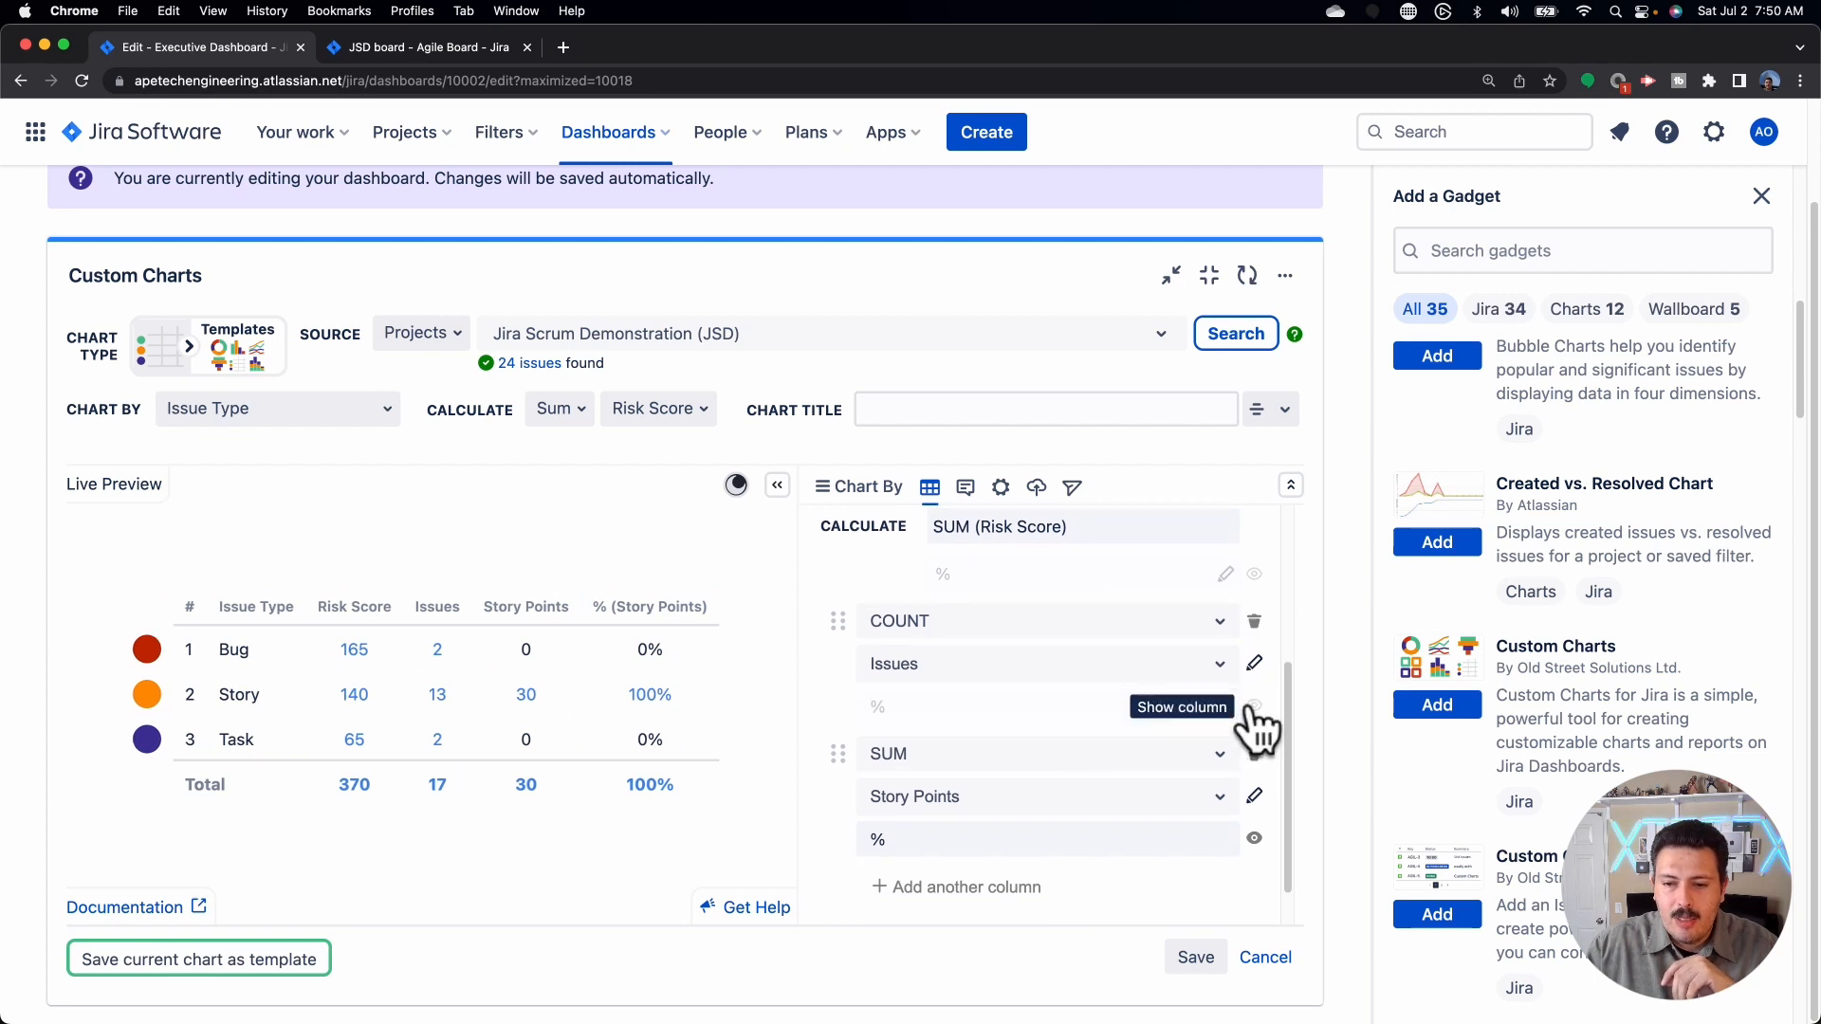
{"action": "scroll", "coordinate": [1254, 749], "scroll_direction": "down", "scroll_amount": 1}
{"action": "left_click", "coordinate": [1254, 811]}
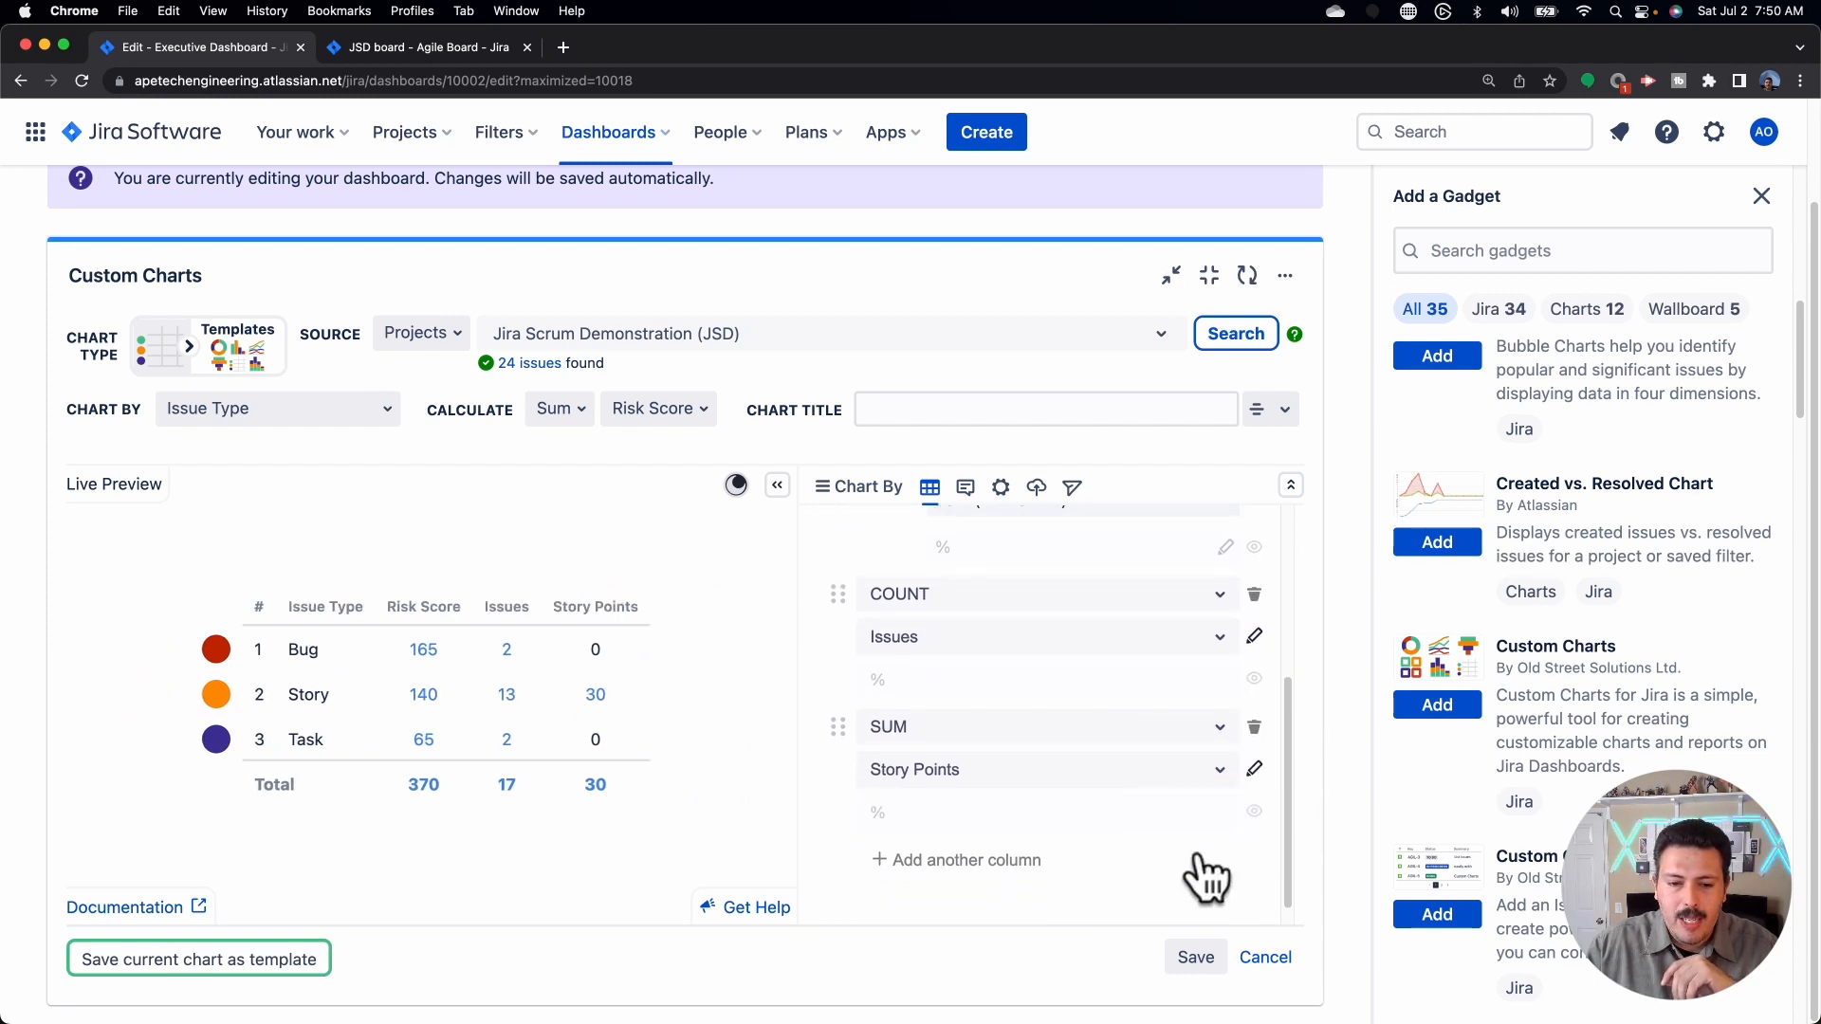
{"action": "left_click", "coordinate": [1200, 954]}
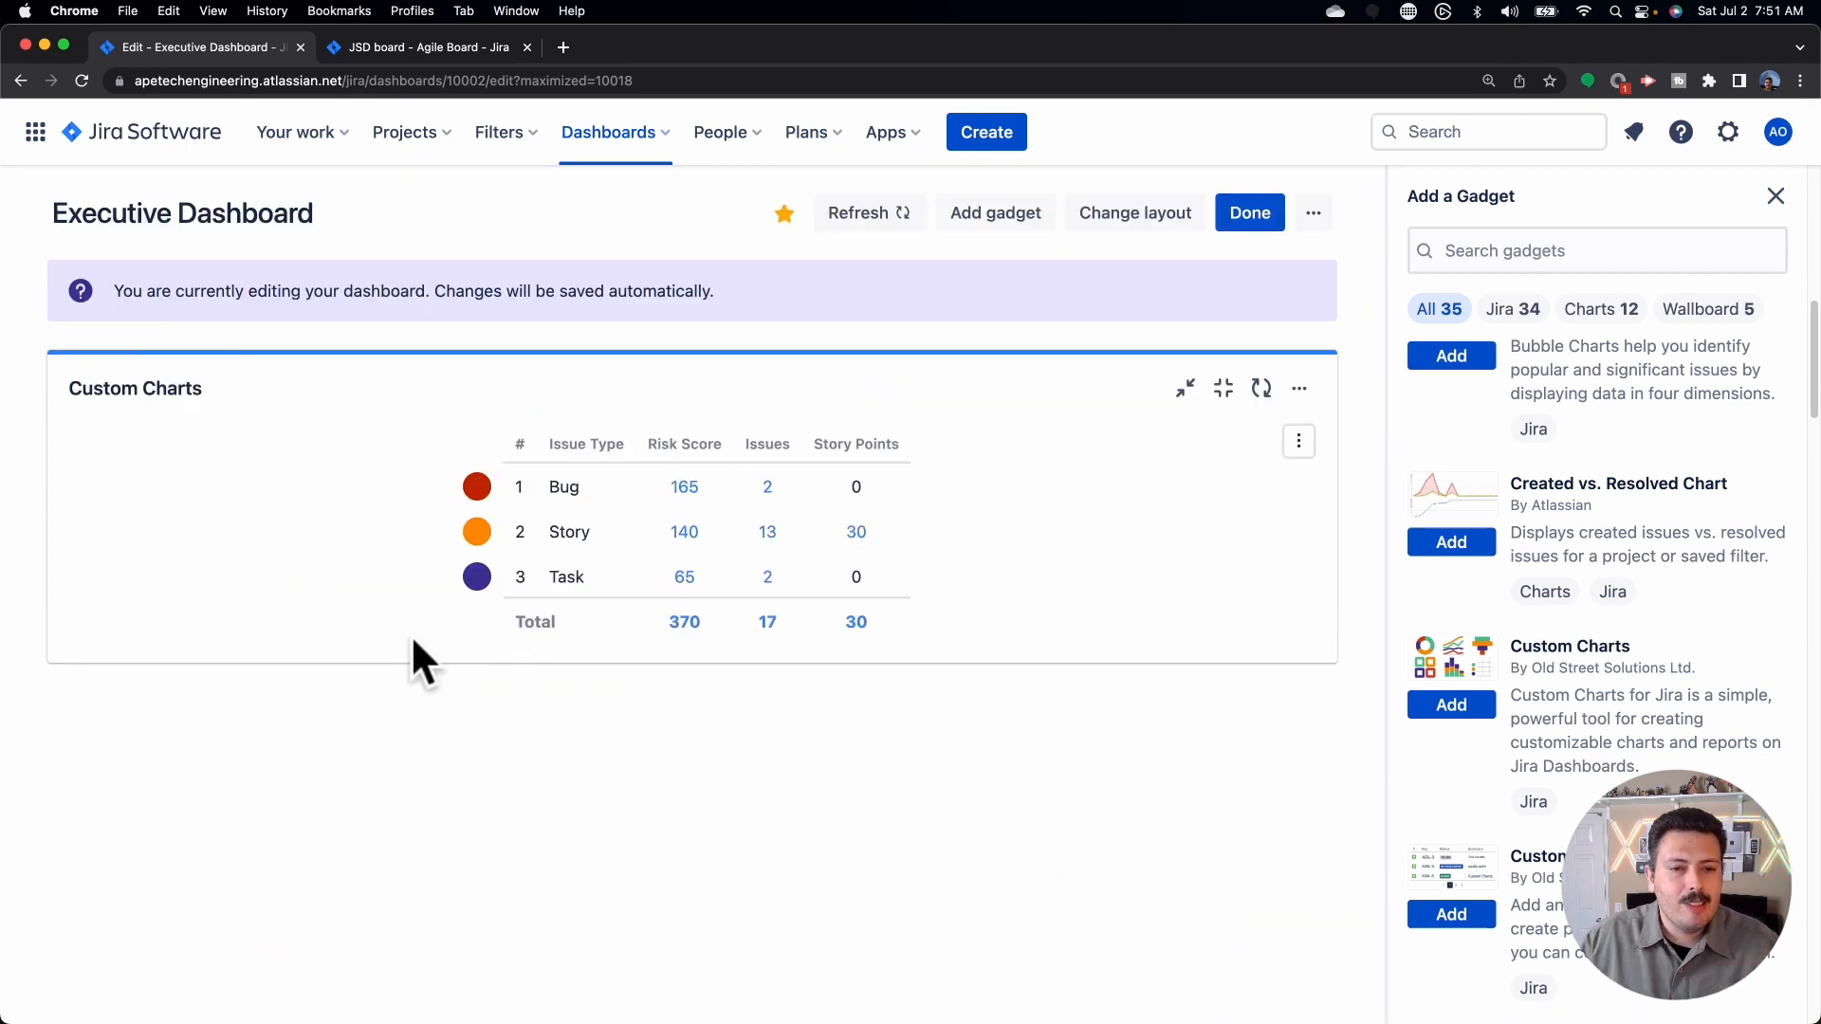
Step: Open the issues behind the Bug row's Risk Score, add the Risk Score column to their list, and return to the Executive Dashboard
{"action": "left_click", "coordinate": [685, 488]}
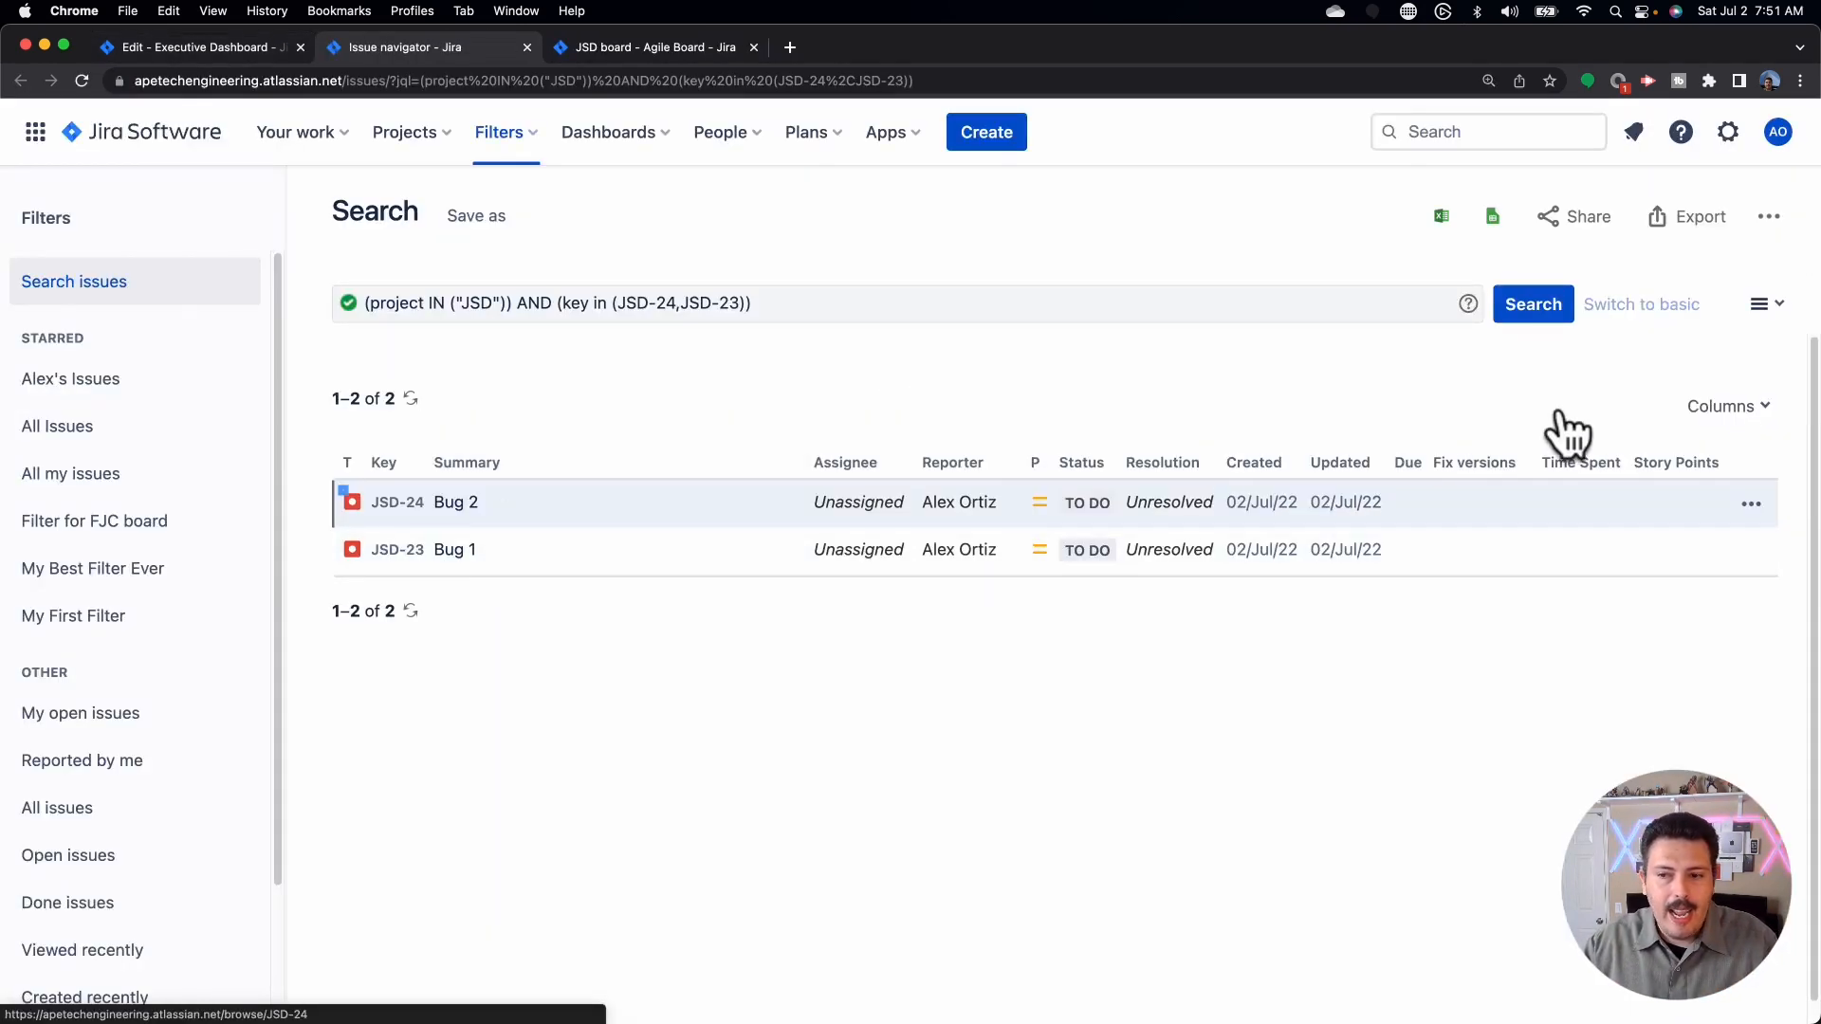
{"action": "left_click", "coordinate": [1713, 410]}
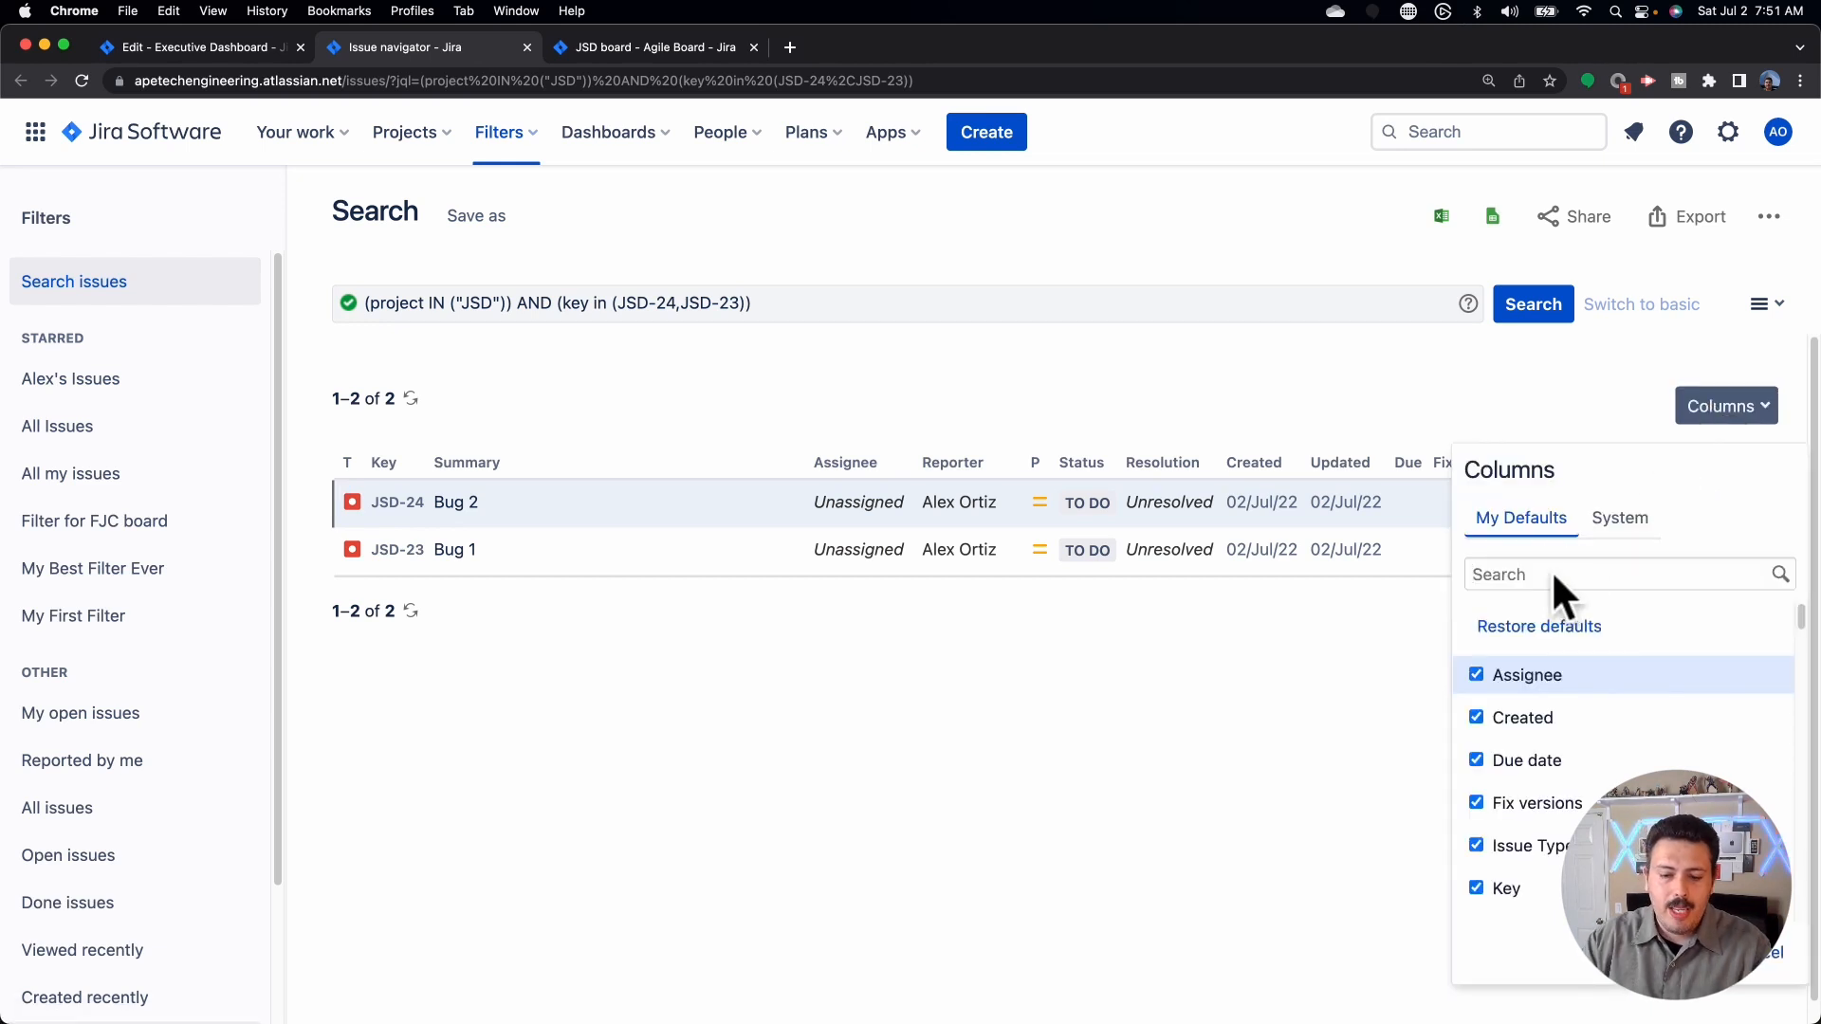
{"action": "type", "text": "risk"}
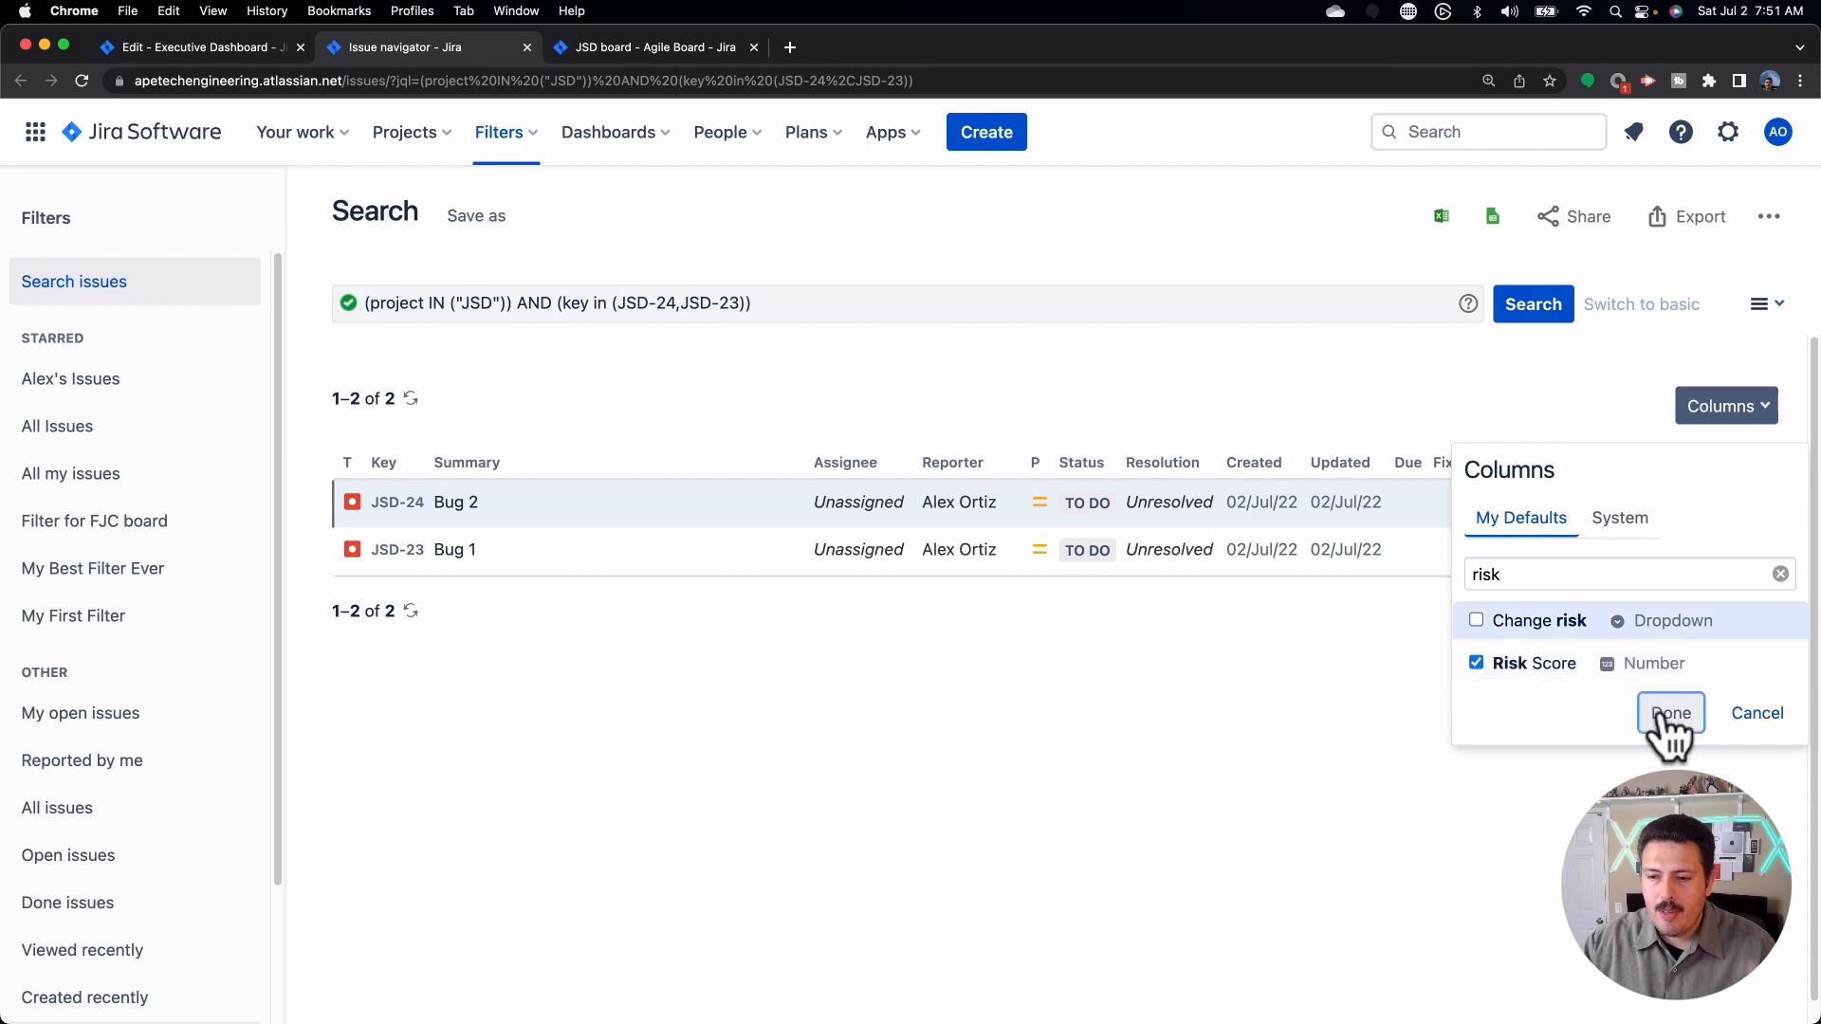
{"action": "left_click", "coordinate": [1669, 714]}
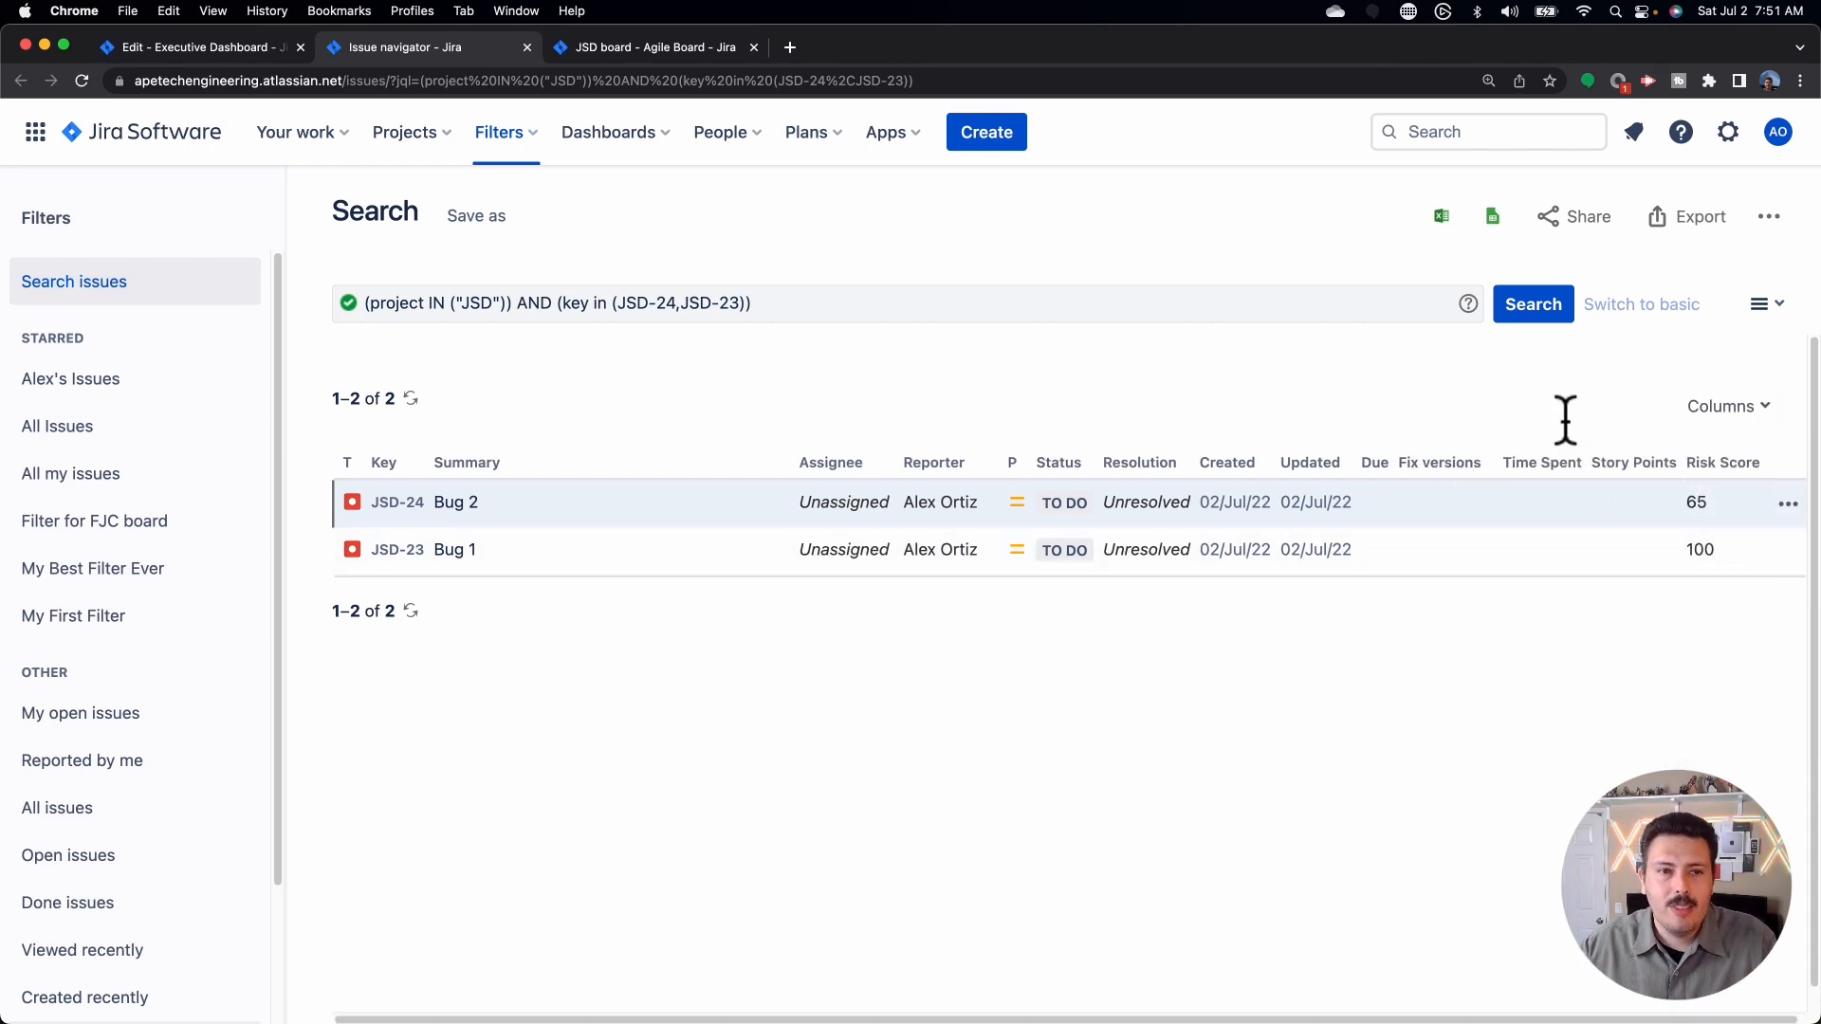
{"action": "left_click", "coordinate": [187, 46]}
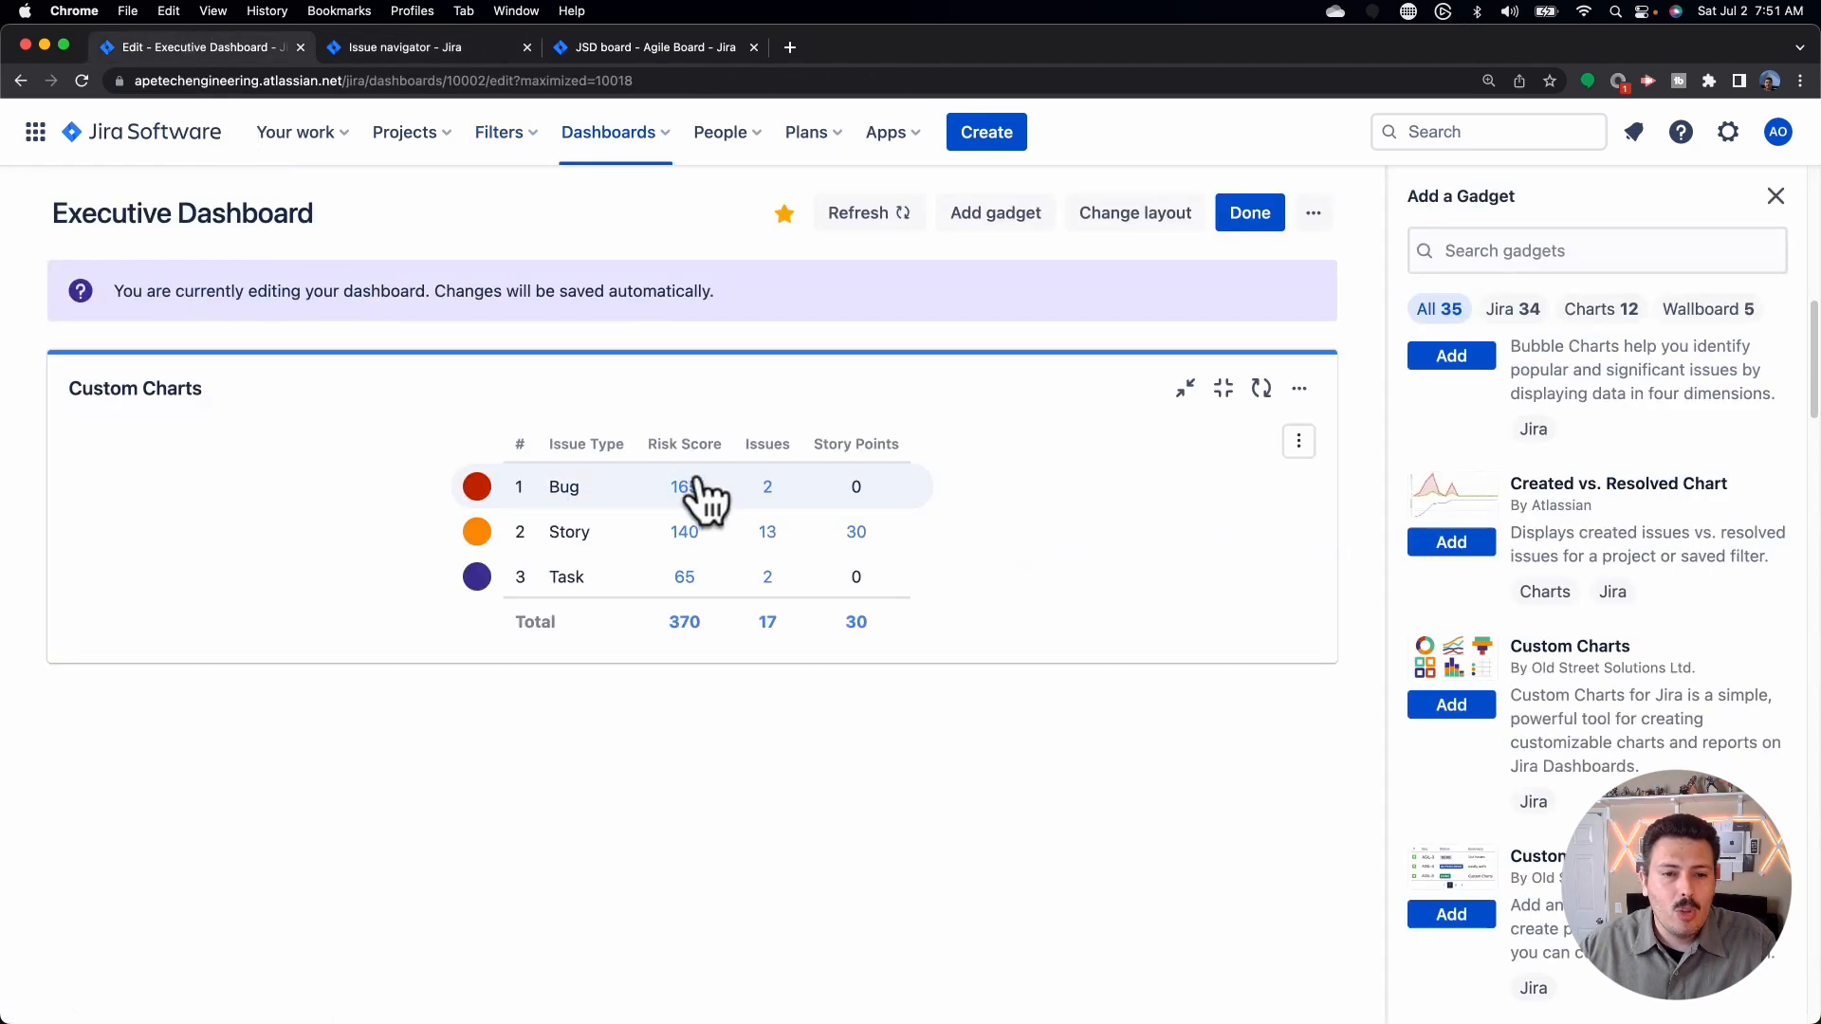